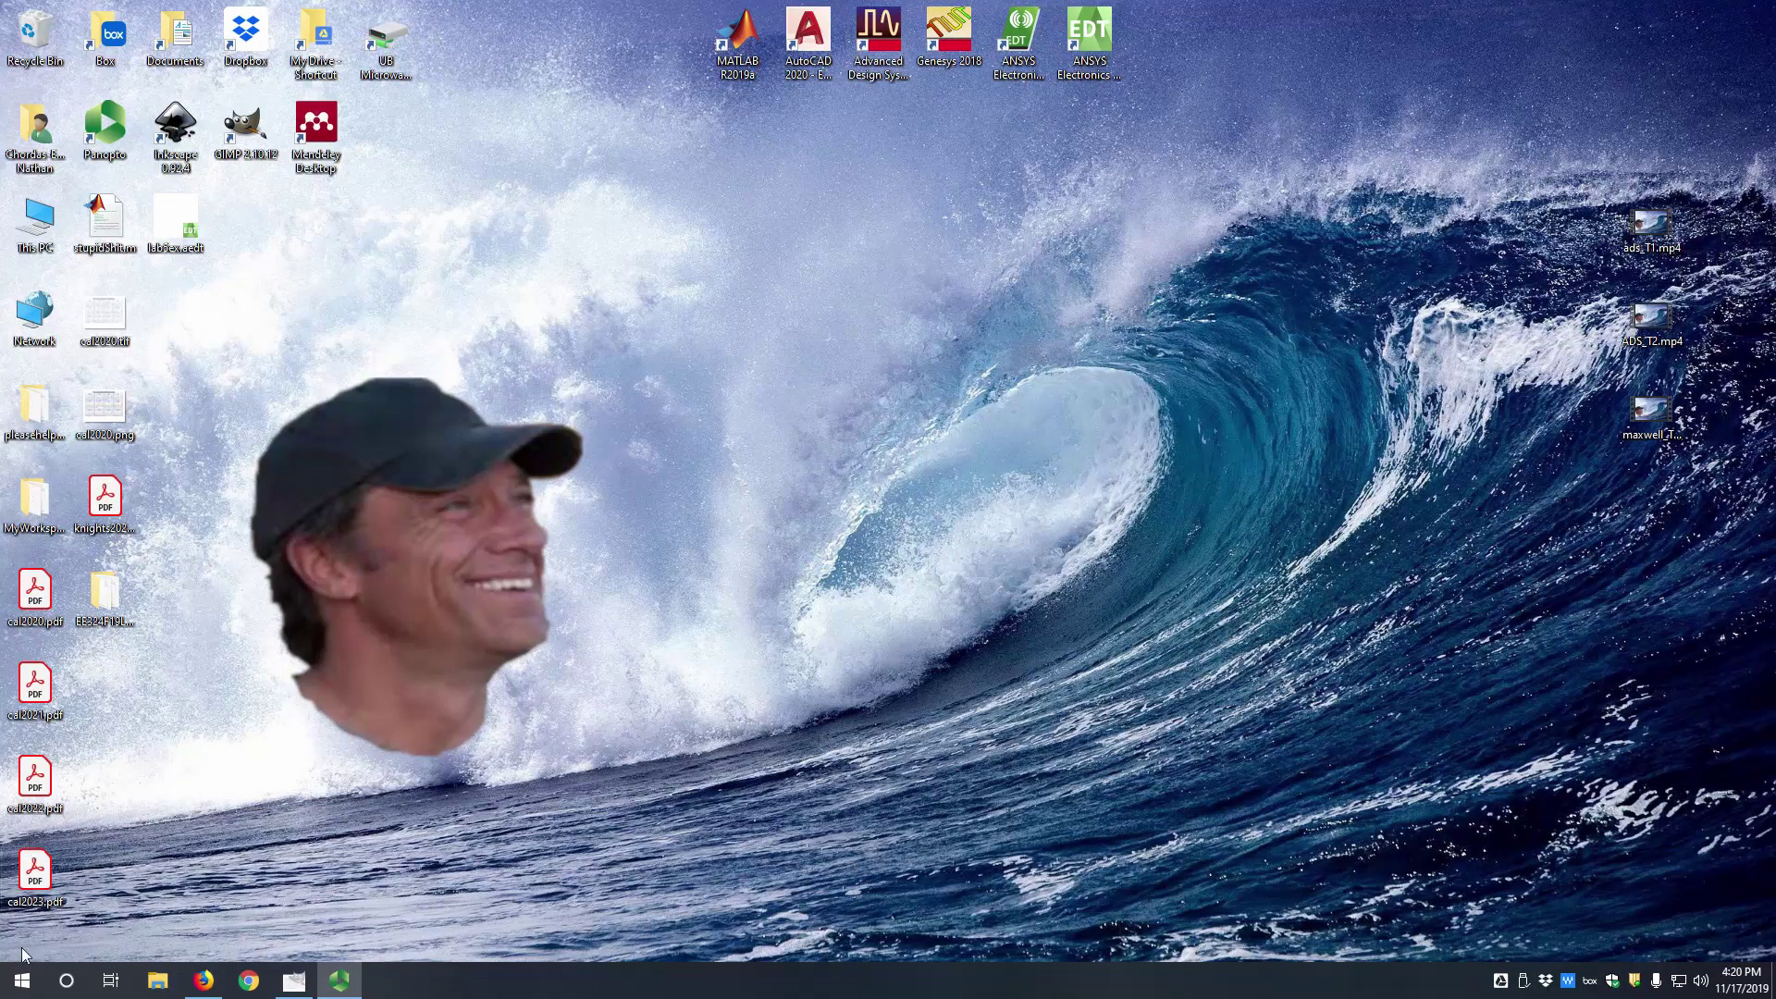
# - Launch ANSYS Electronics Desktop 2018.1 and add an HFSS design to the new project
pyautogui.click(22, 980)
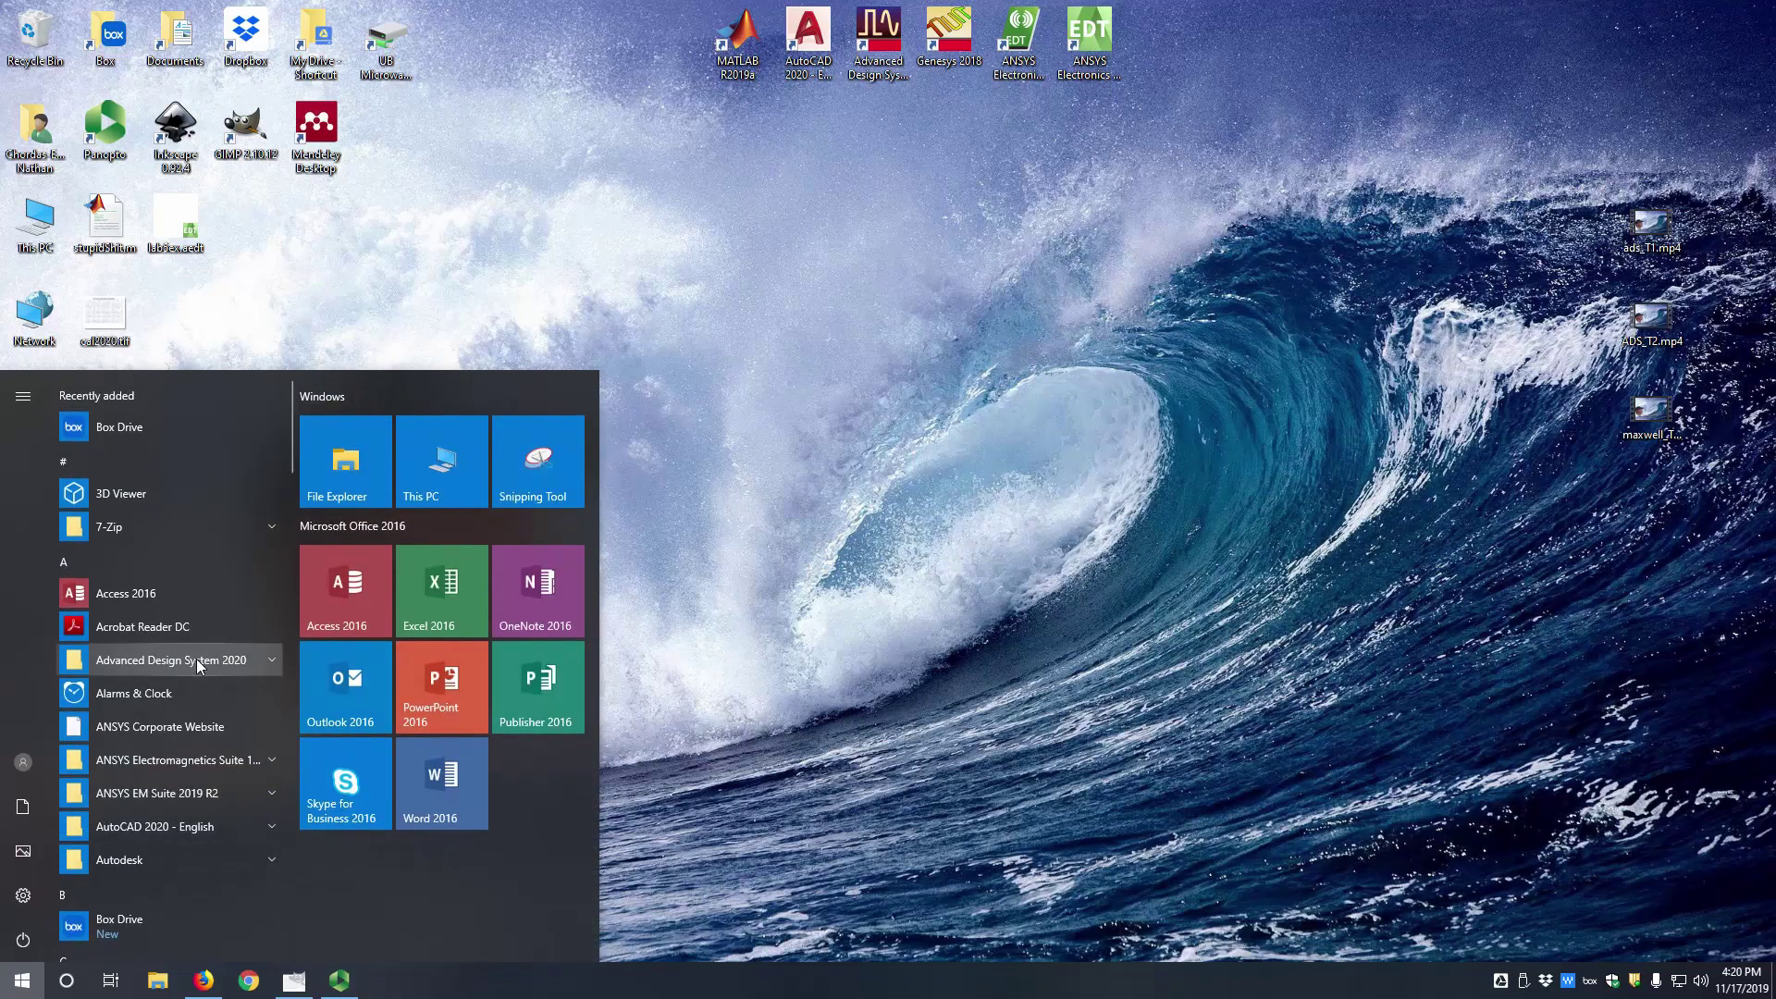
pyautogui.click(186, 764)
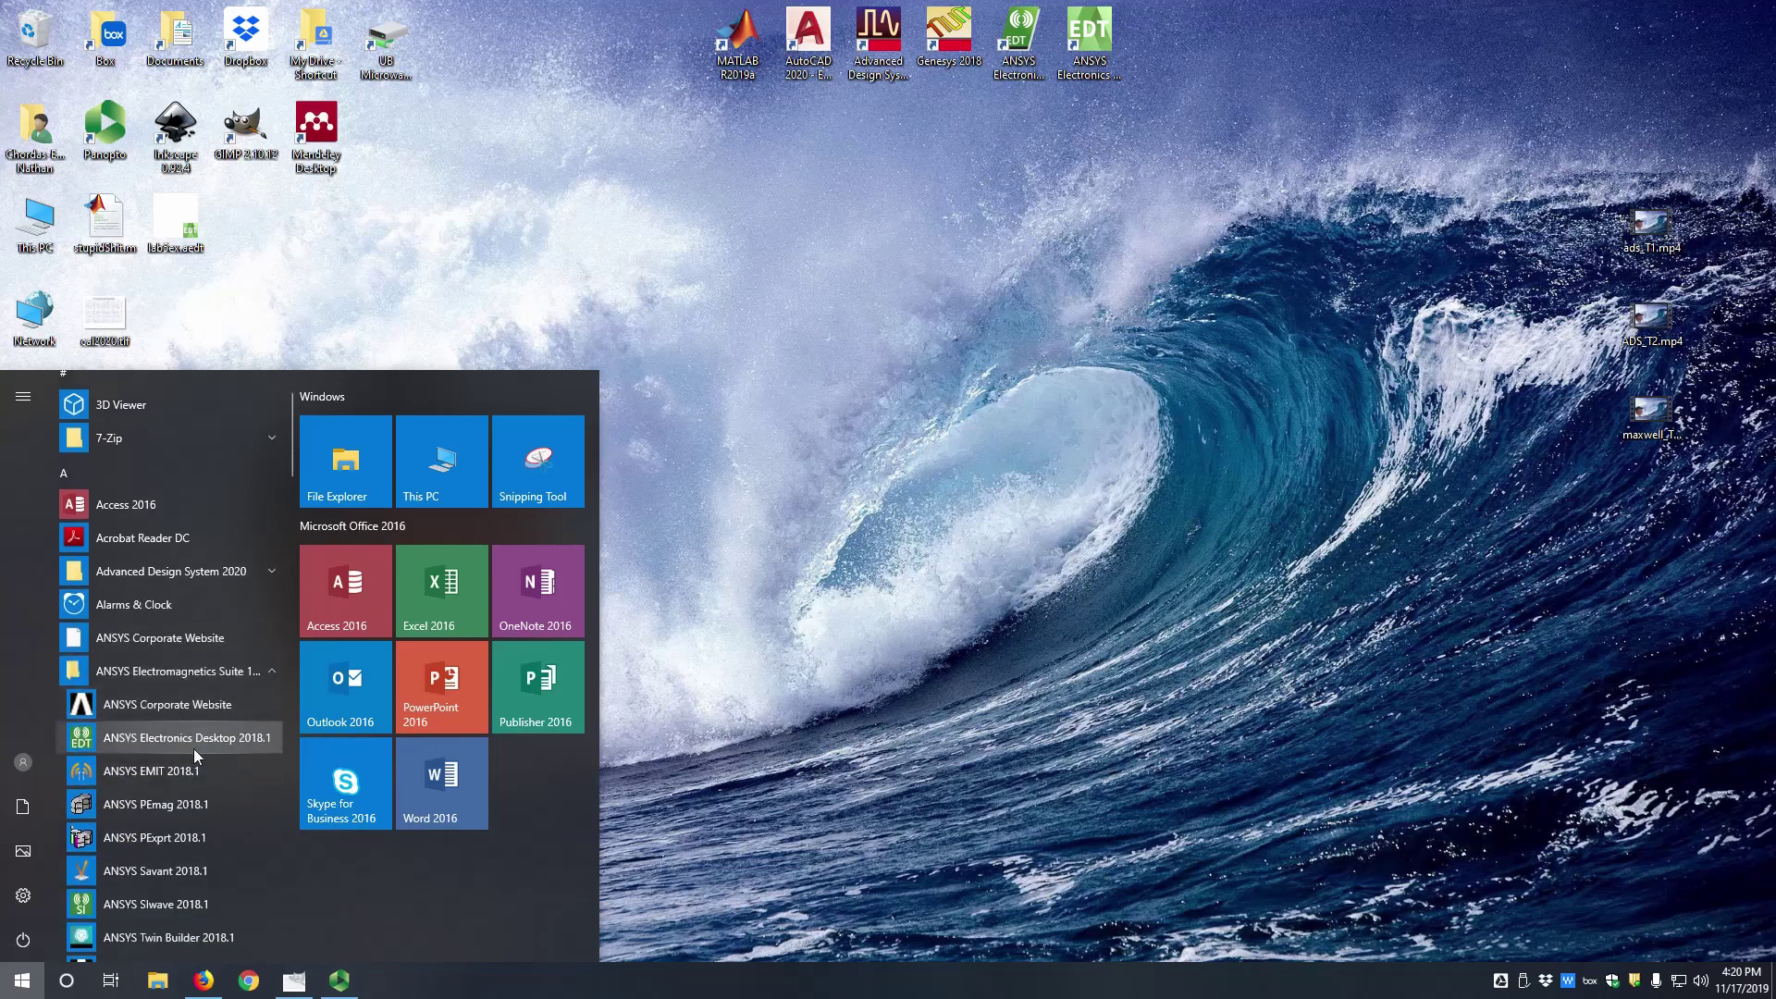
pyautogui.click(194, 748)
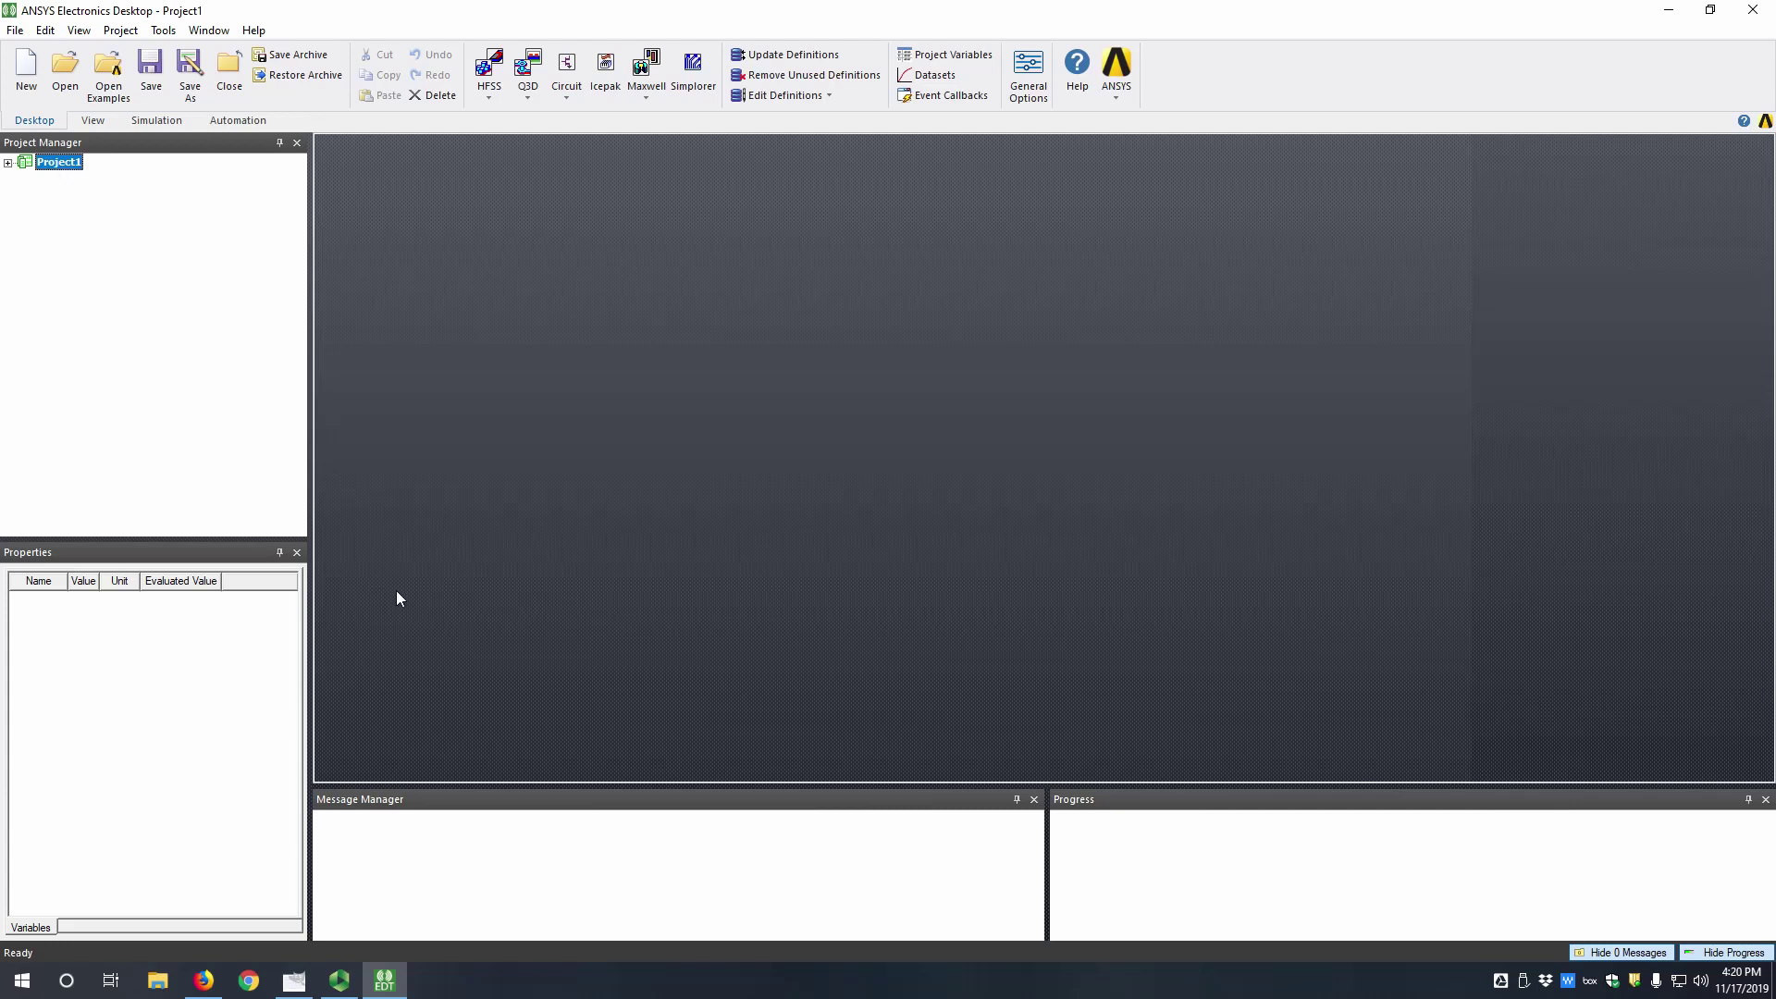
pyautogui.click(494, 69)
pyautogui.keyDown('alt'); pyautogui.moveTo(1138, 418); pyautogui.dragTo(1079, 353); pyautogui.keyUp('alt')
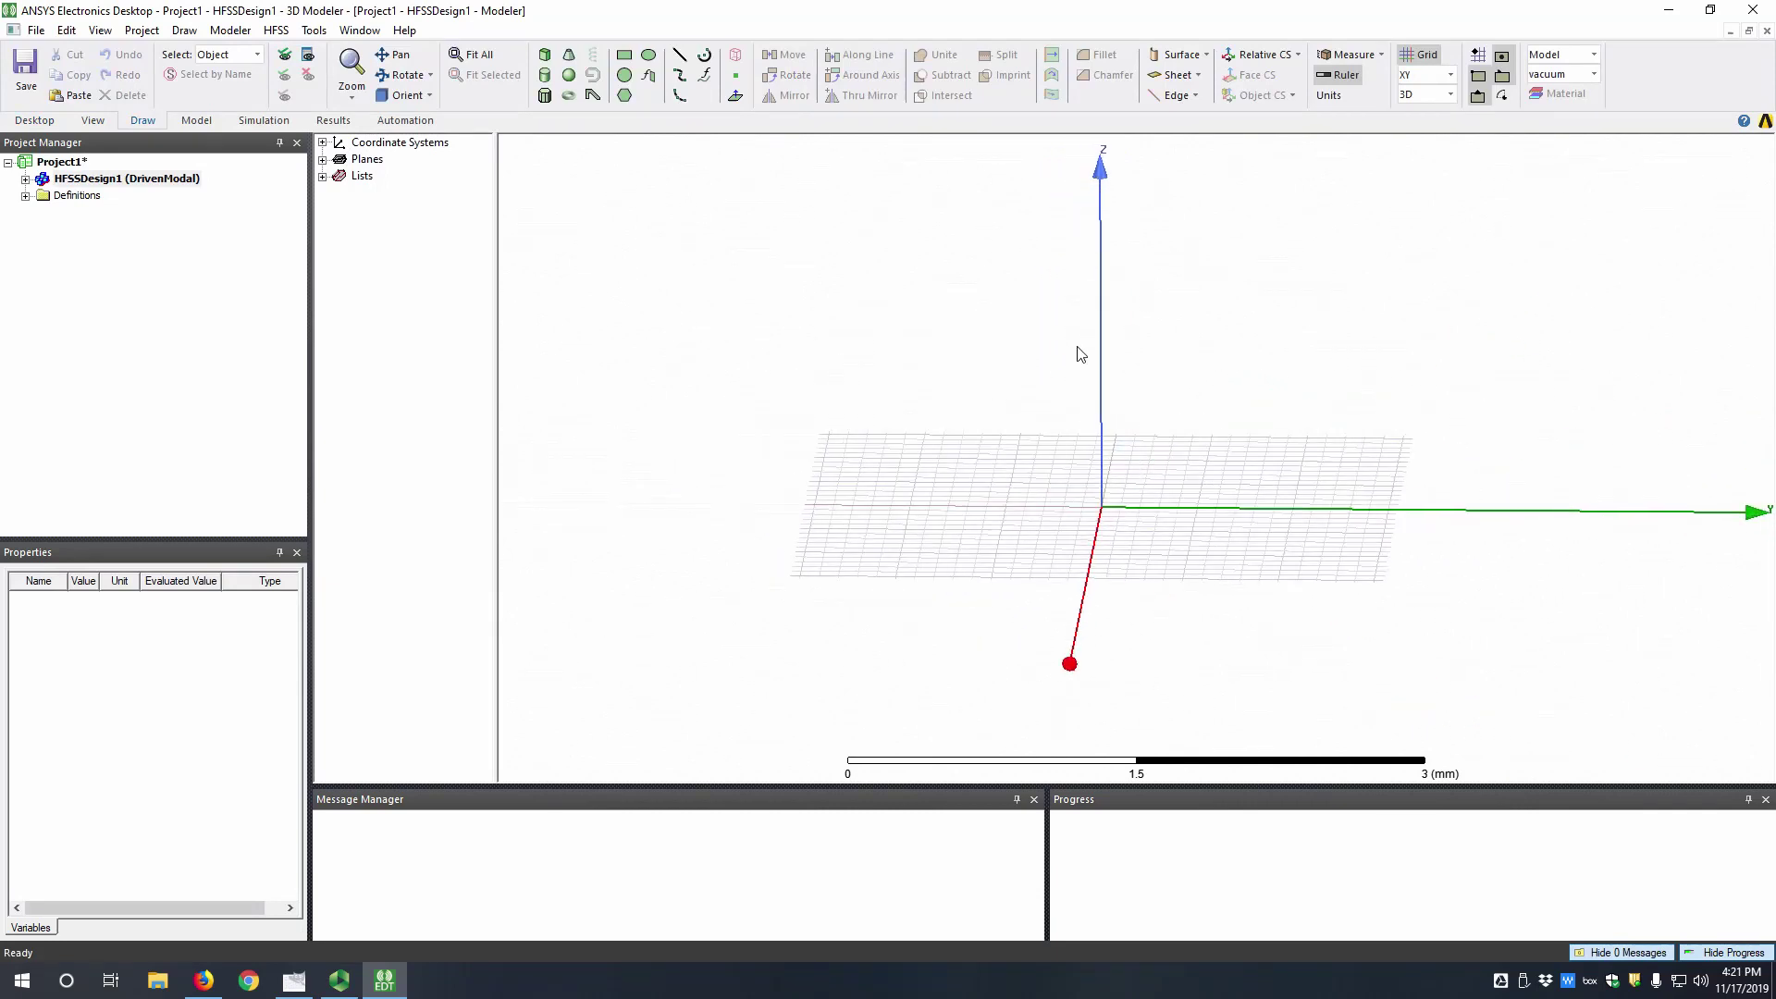
pyautogui.click(542, 77)
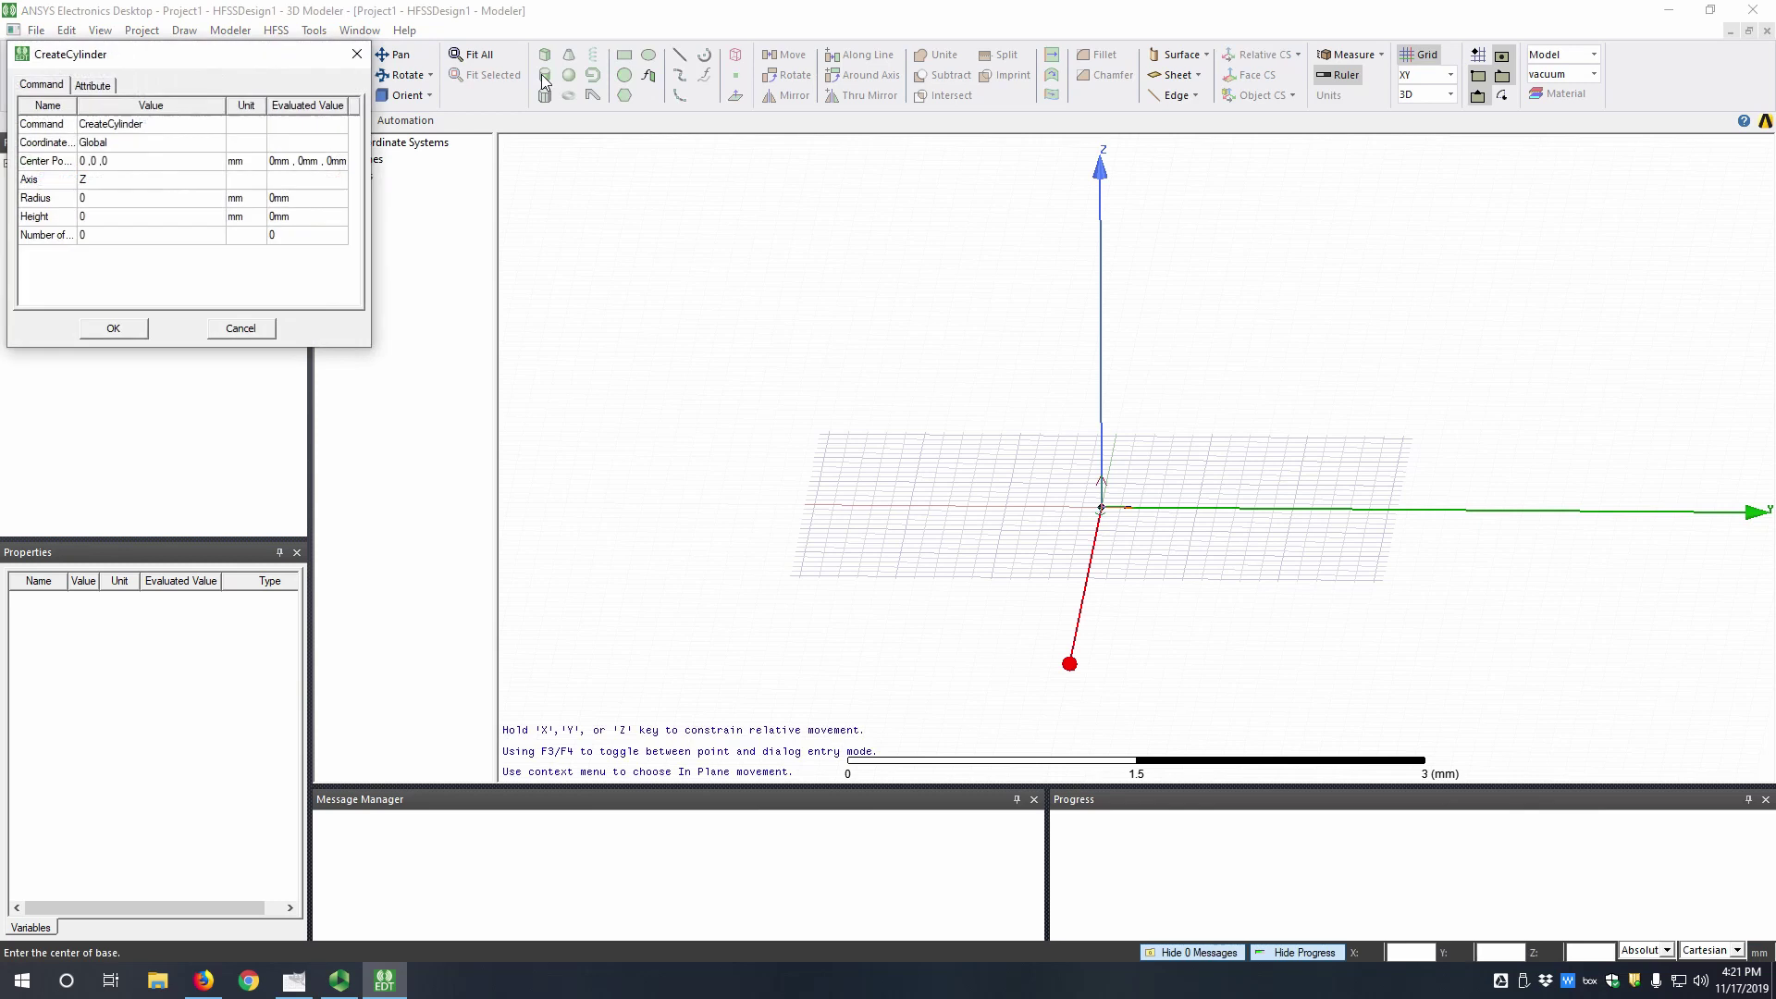
pyautogui.moveTo(168, 51); pyautogui.dragTo(544, 217)
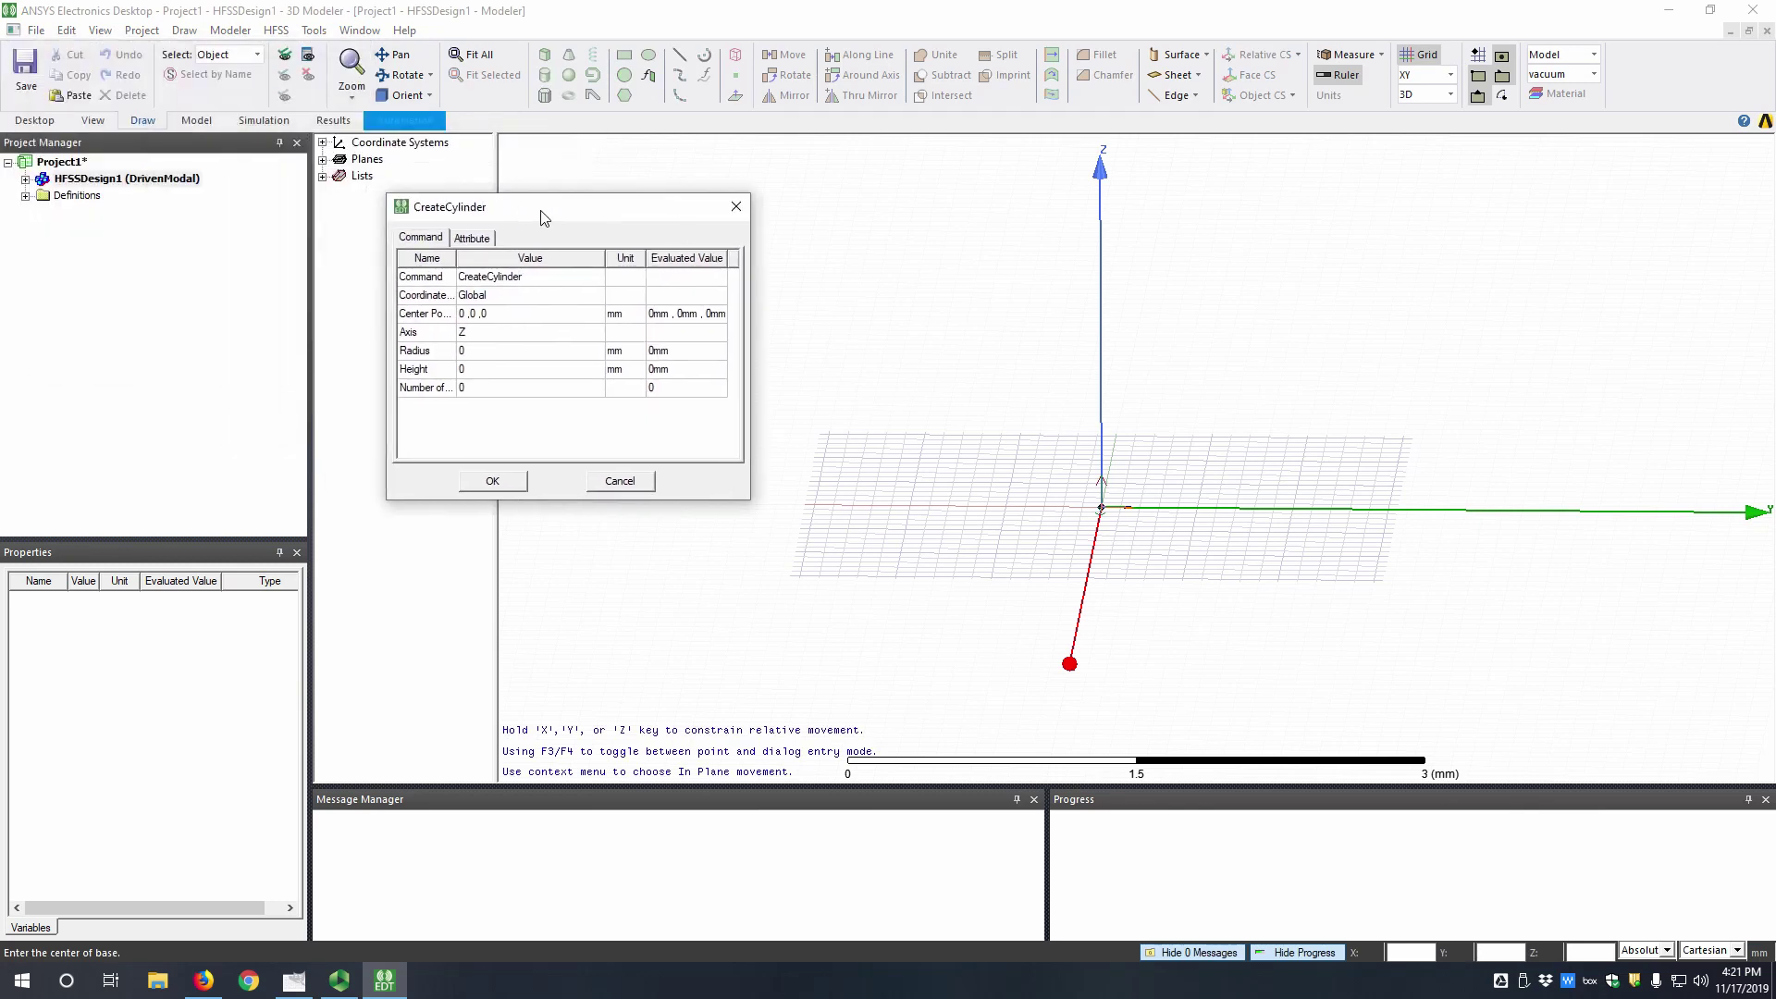
pyautogui.press('F3')
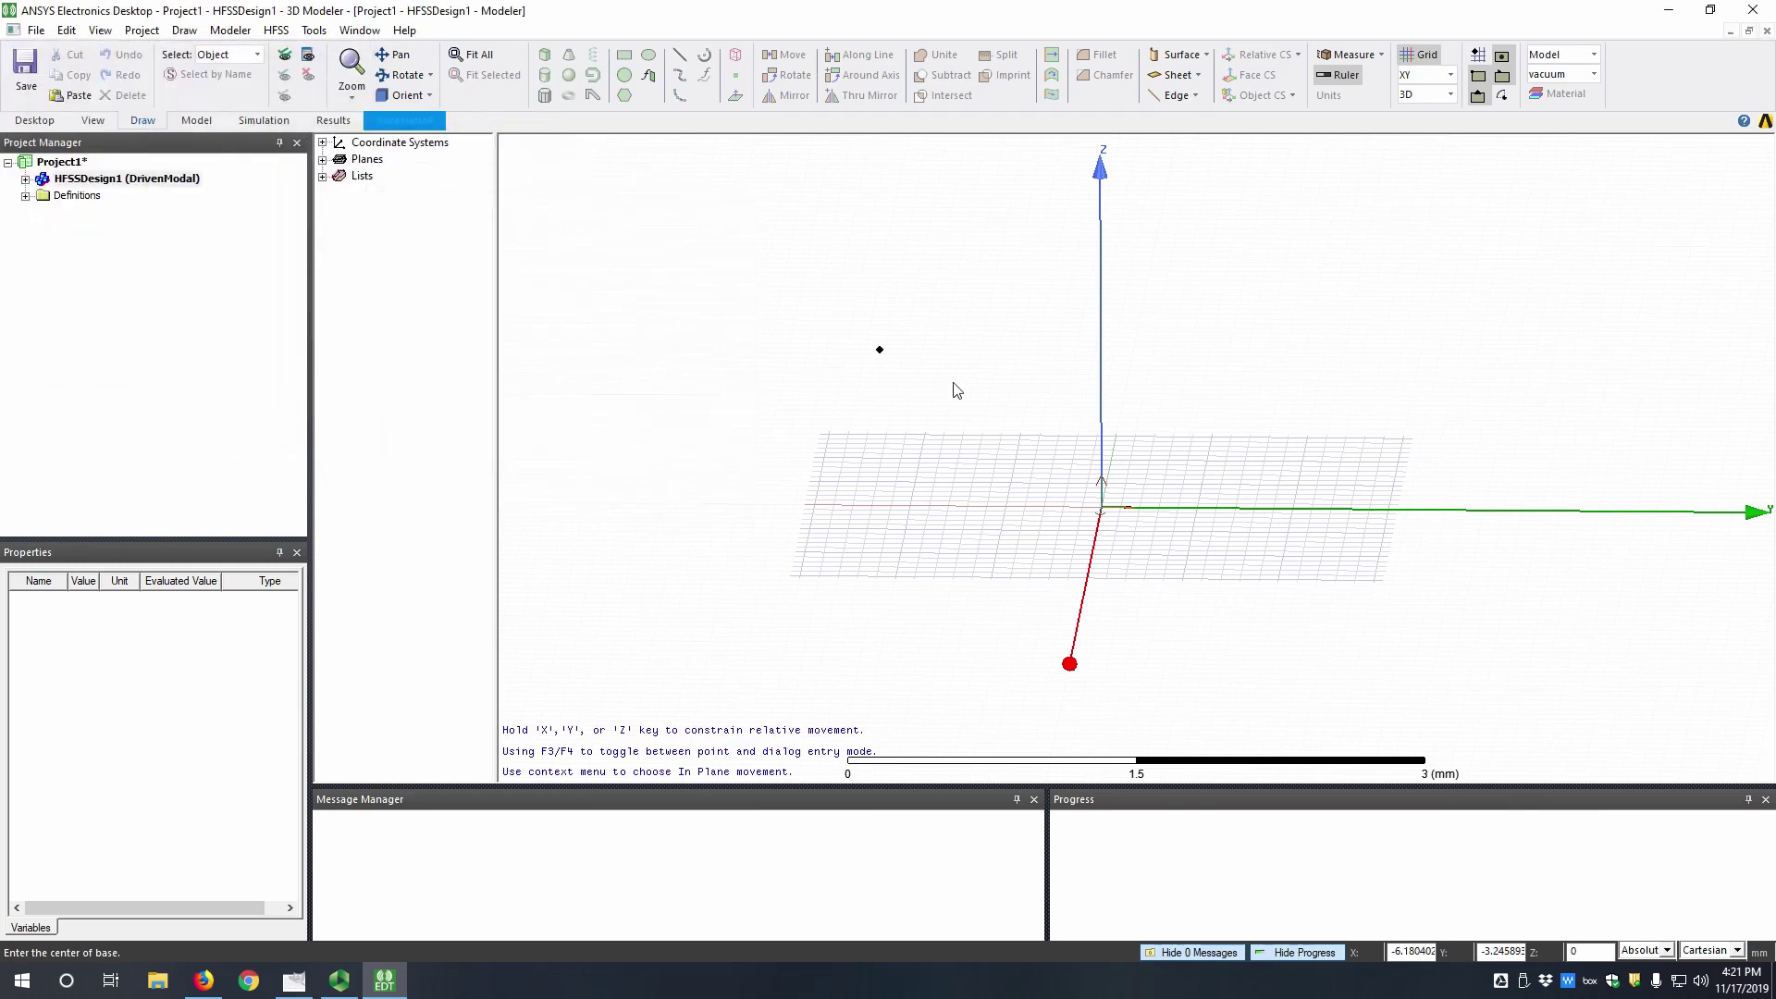
pyautogui.click(914, 413)
pyautogui.click(1064, 444)
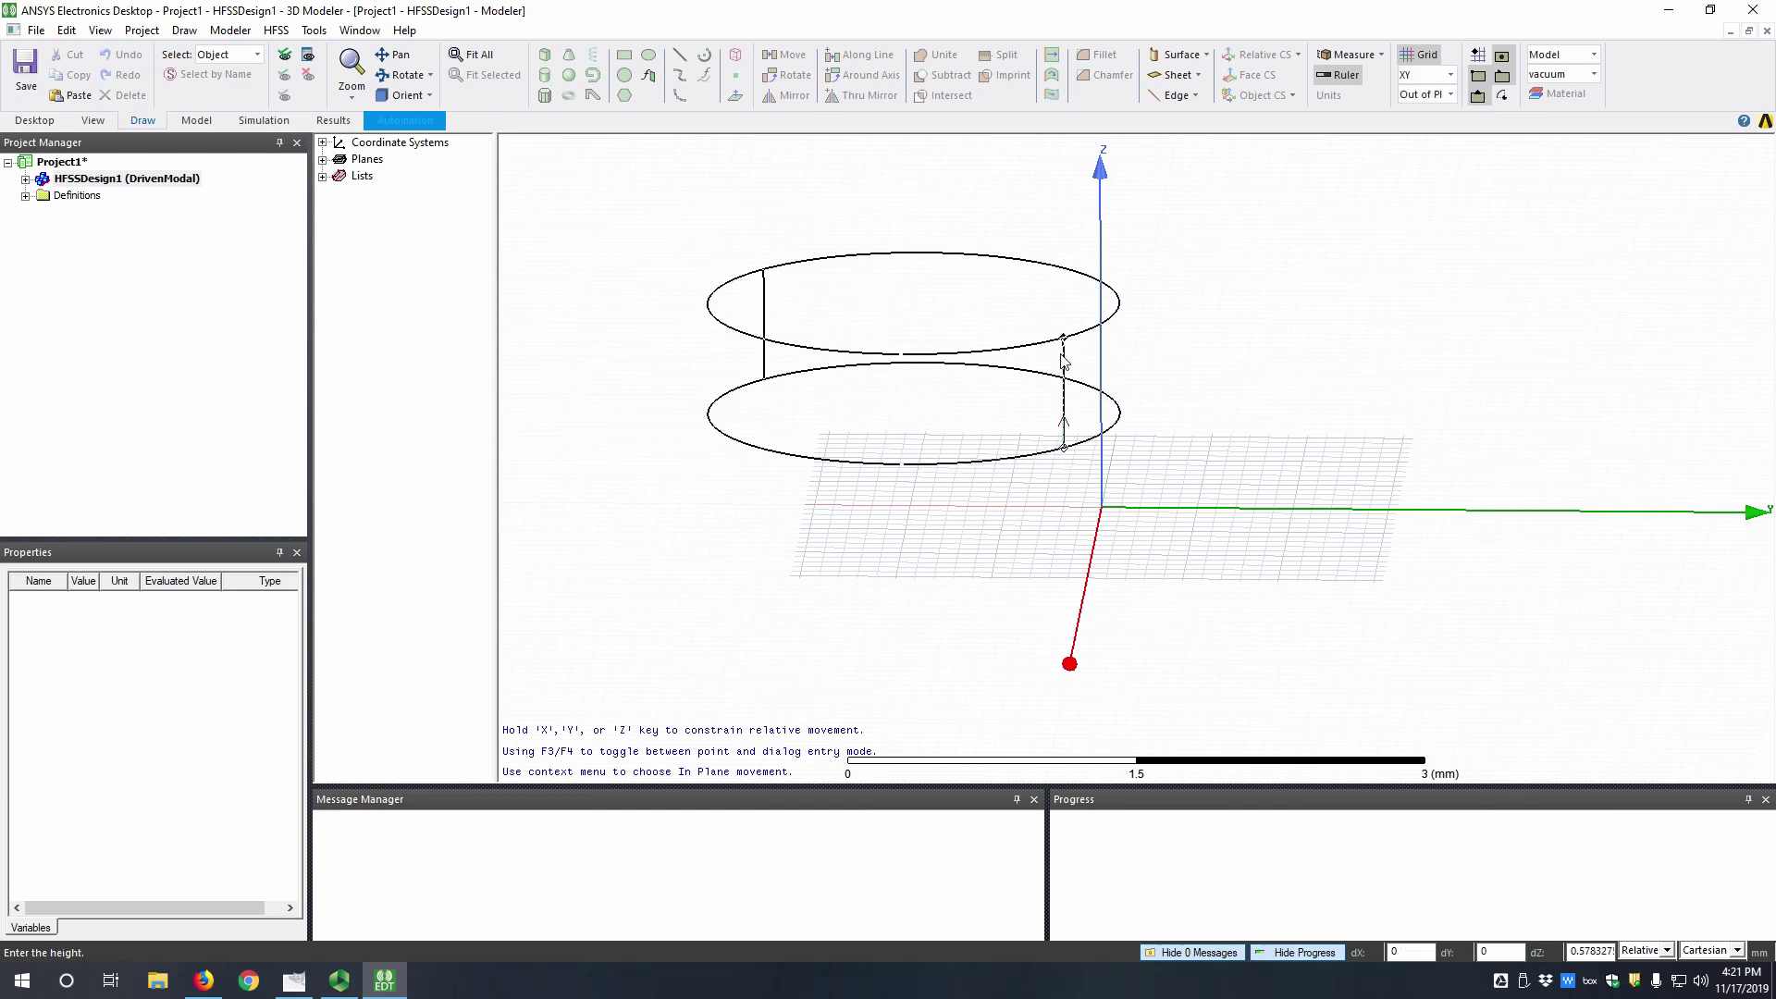
pyautogui.click(1070, 383)
pyautogui.keyDown('alt'); pyautogui.moveTo(1126, 508); pyautogui.dragTo(1145, 524); pyautogui.keyUp('alt')
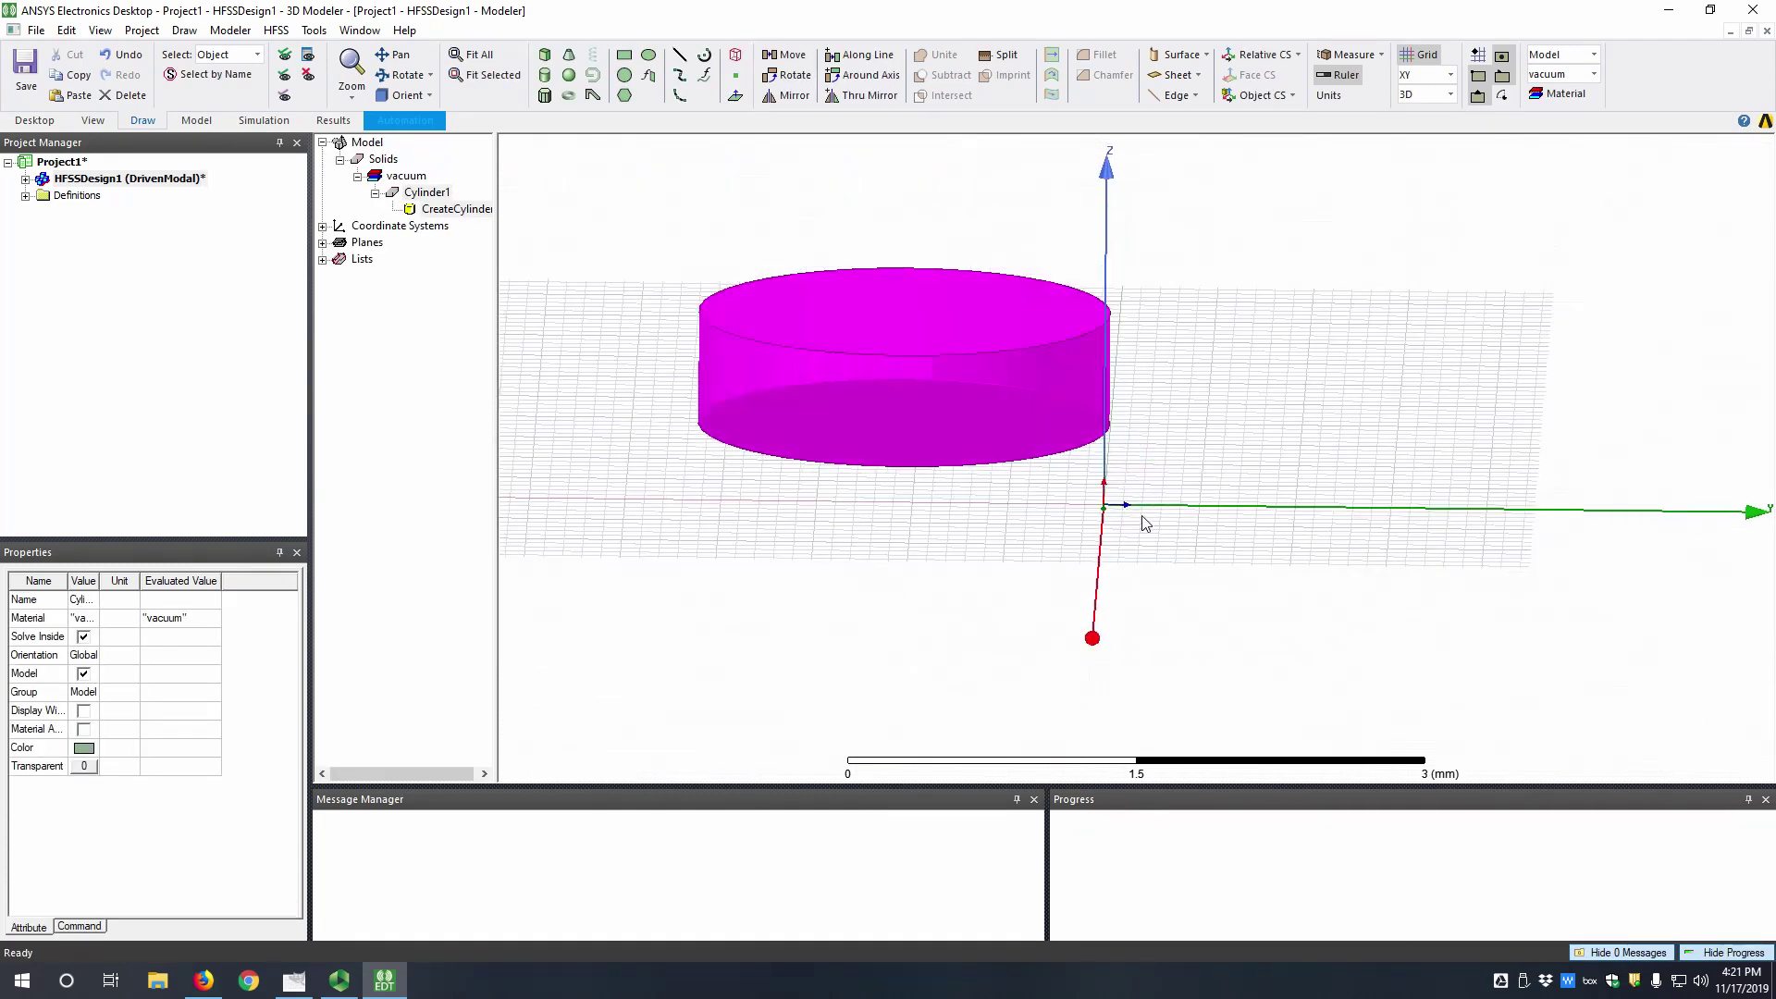
pyautogui.hotkey('ctrl', 'z')
# - Start a cylinder at the origin along Z by value entry, with radius inner_d/2 and the new variable inner_d defined as 0.81 mm
pyautogui.click(545, 75)
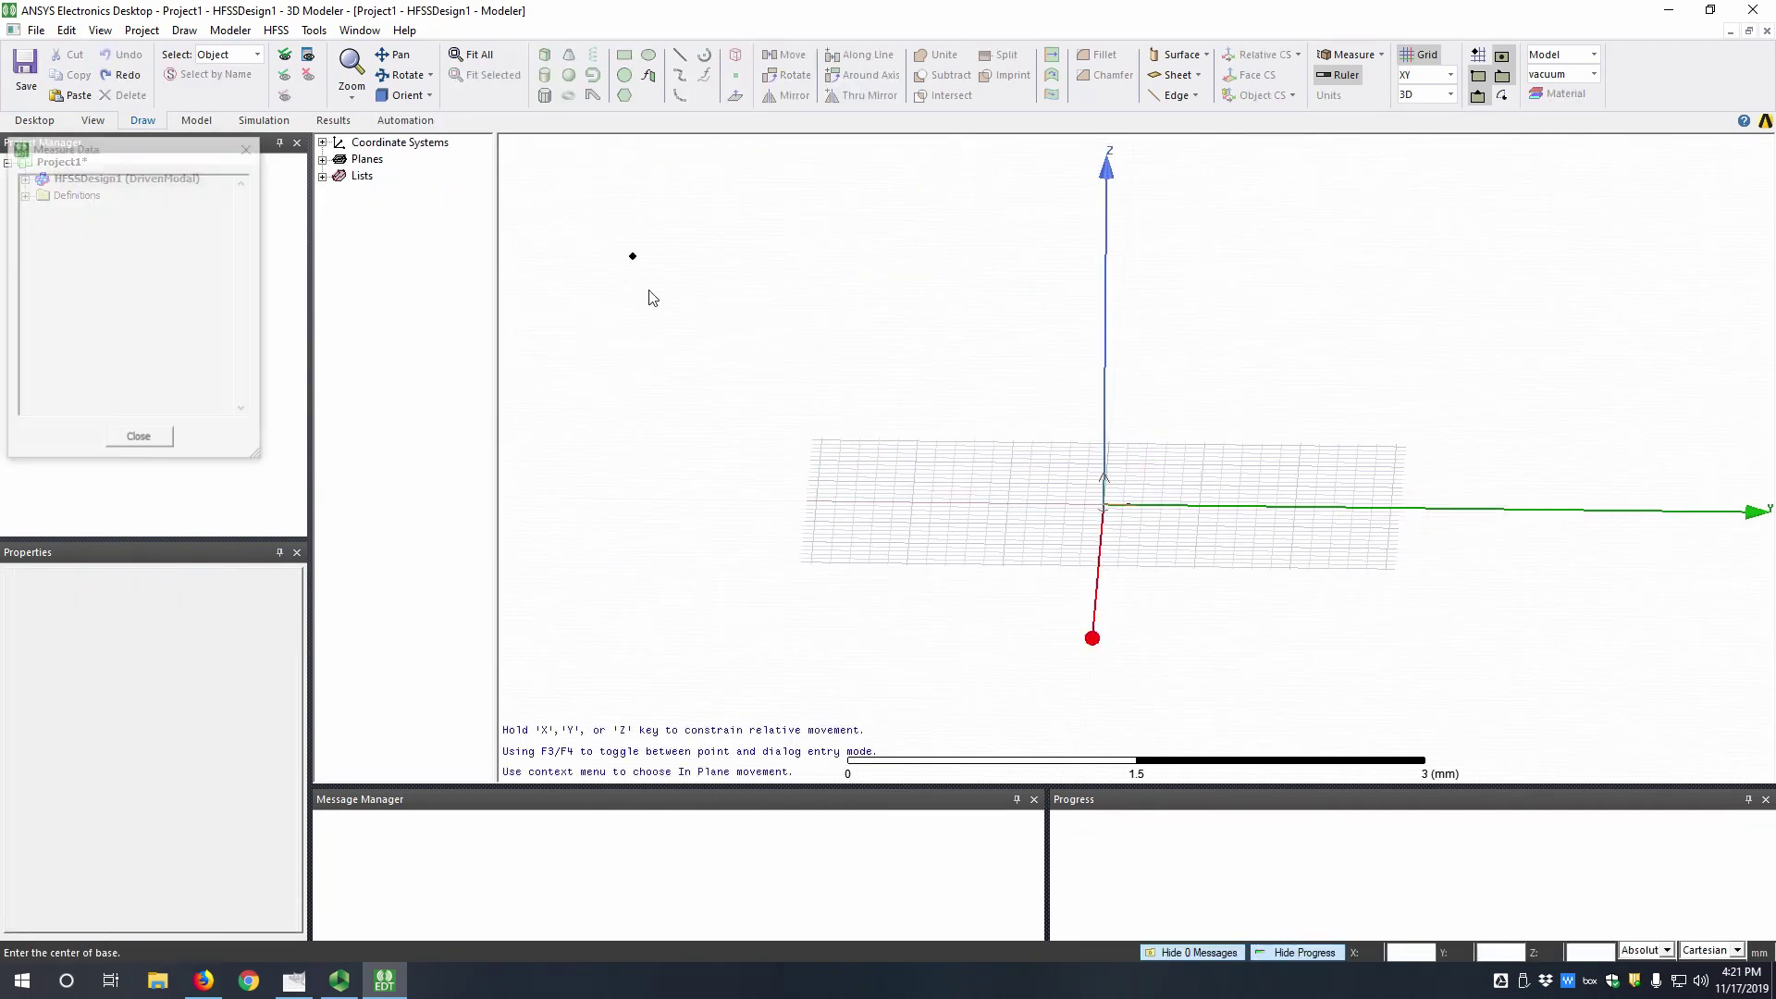
pyautogui.press('F4')
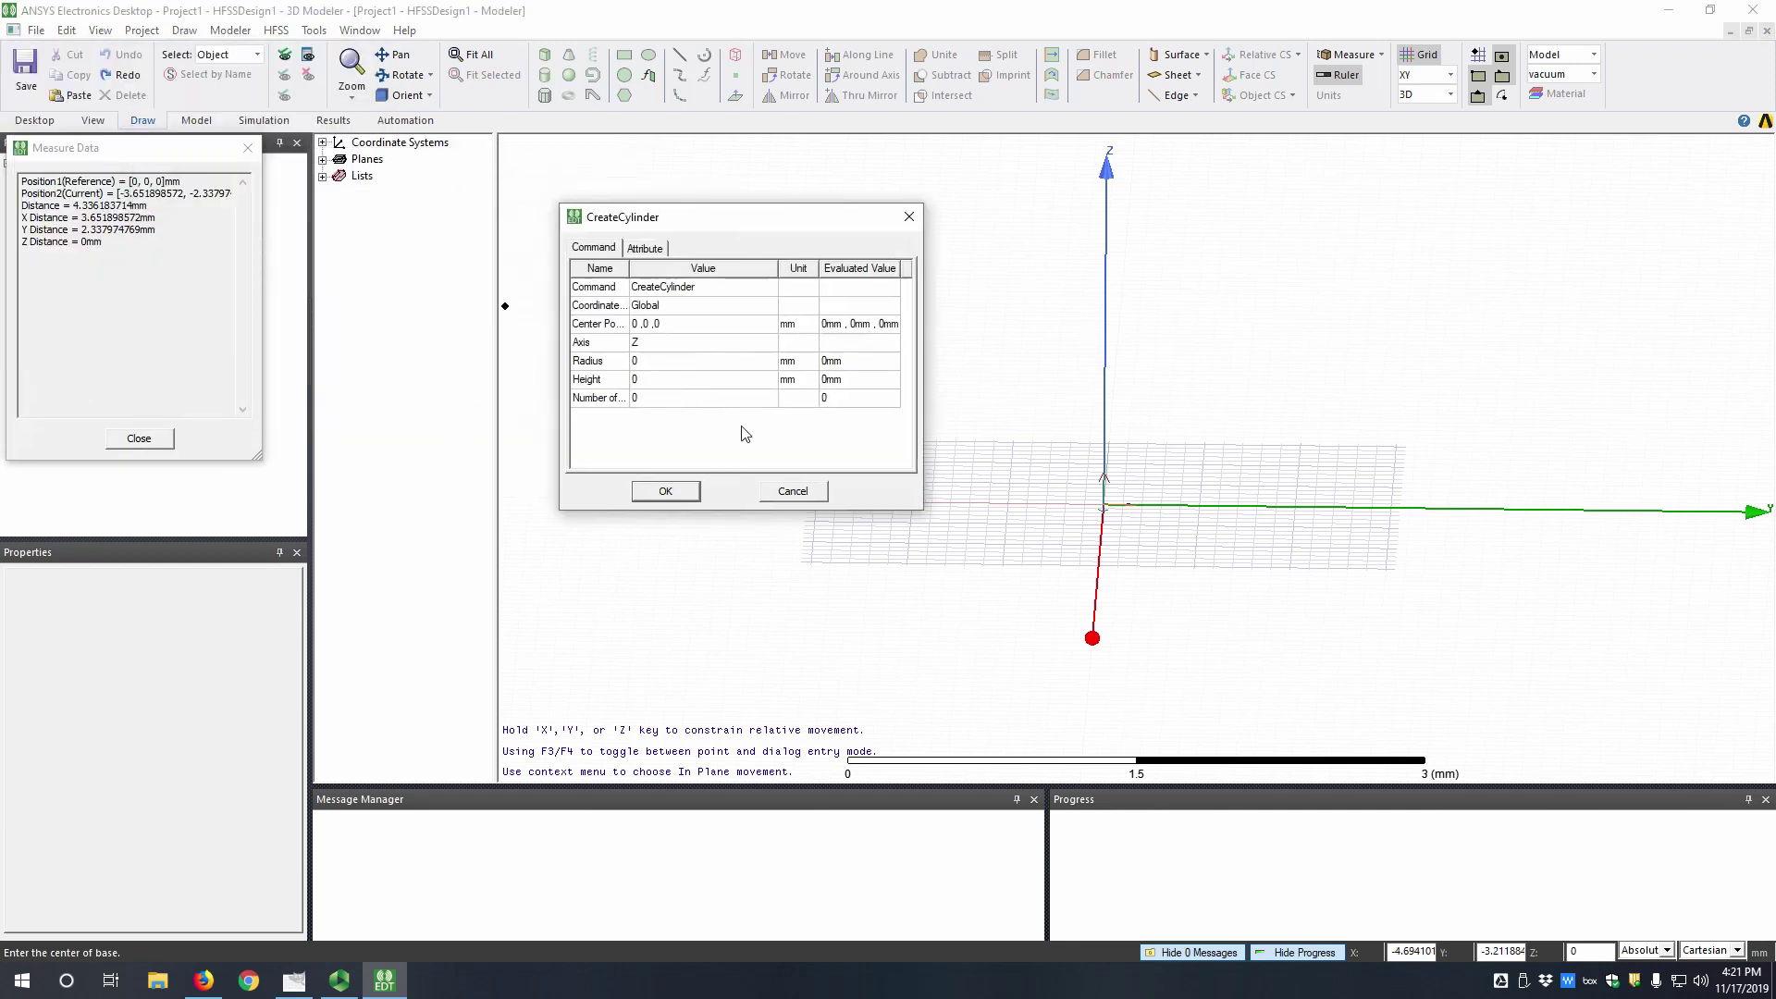
pyautogui.click(671, 362)
pyautogui.write('inner_d/2')
pyautogui.press('Return')
pyautogui.write('0')
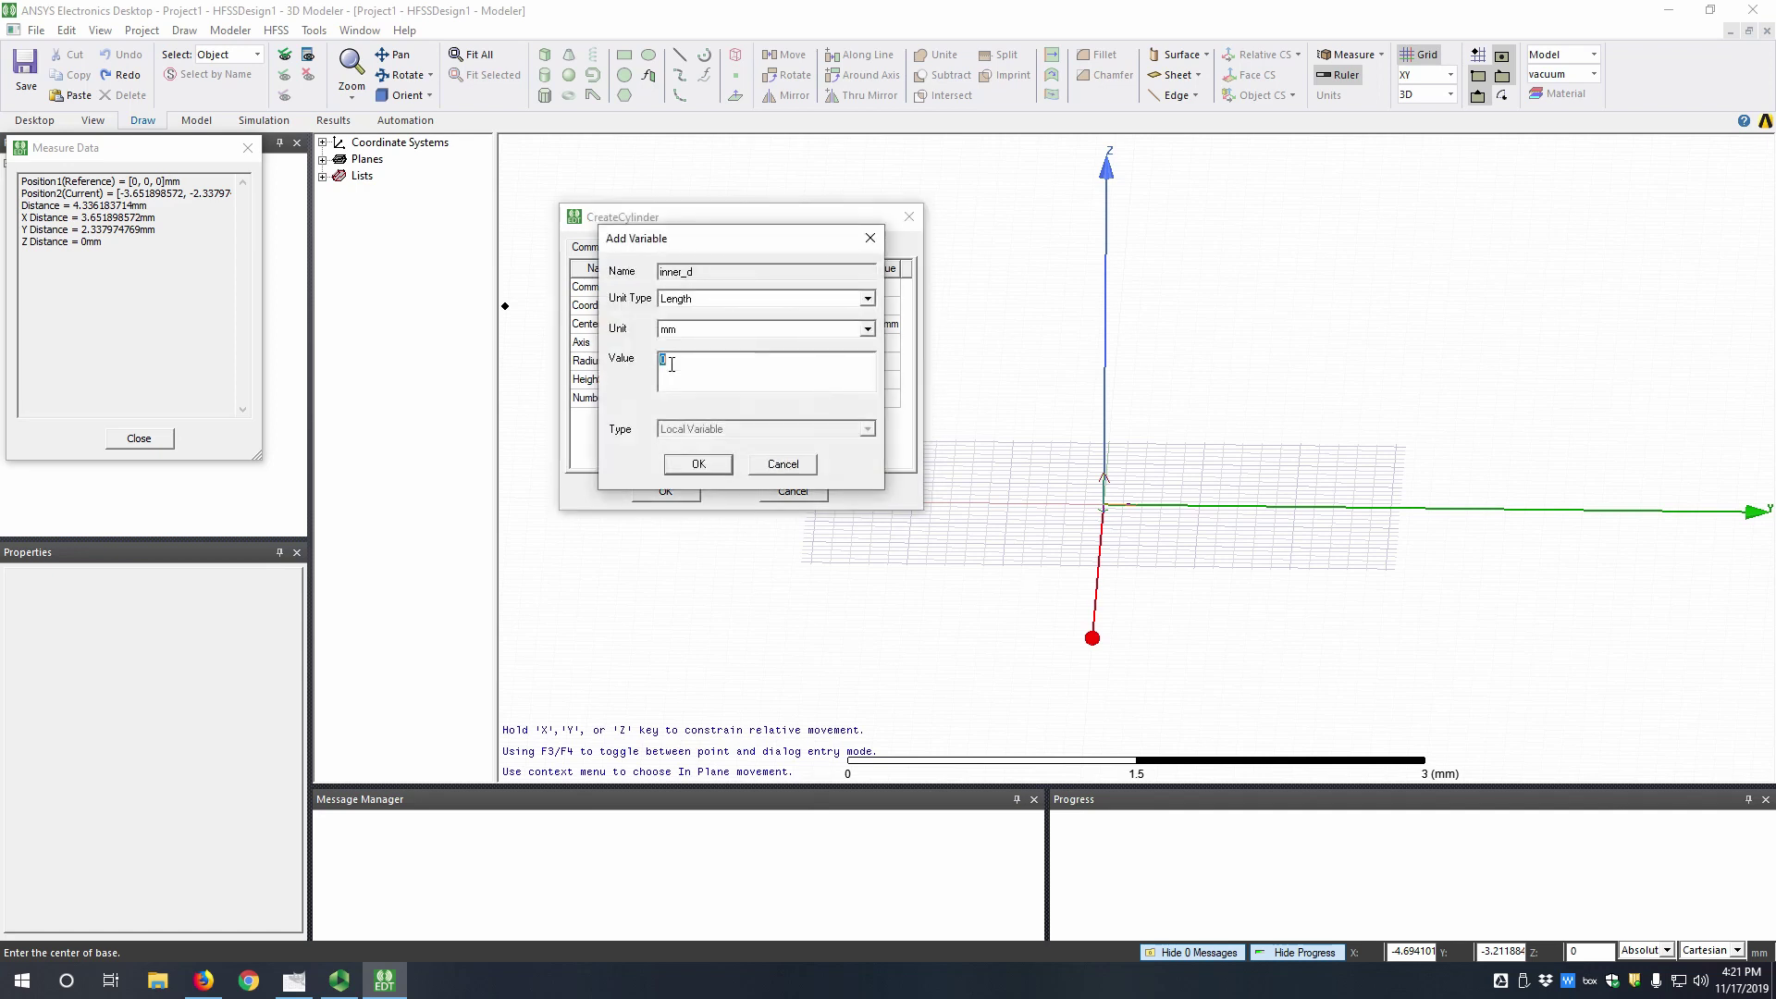
pyautogui.write('.81')
pyautogui.press('Return')
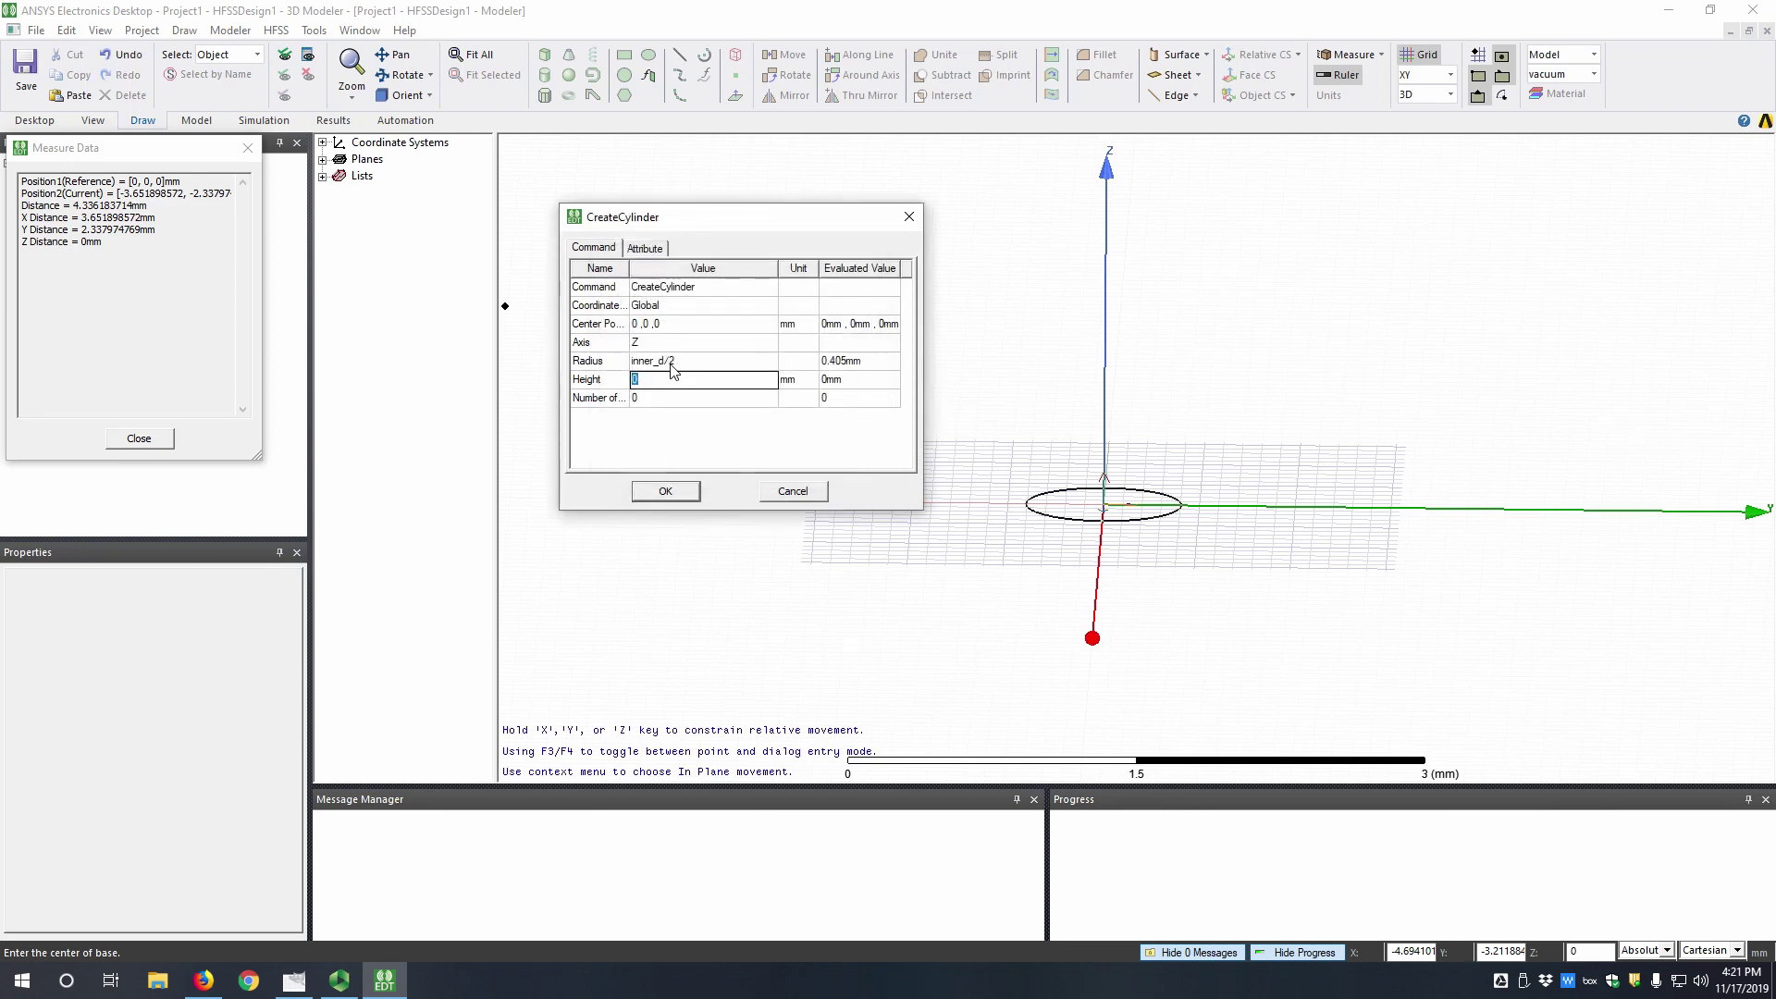
# - Set the cylinder's height to a new length variable named length, defined as 10 mm
pyautogui.write('length')
pyautogui.press('Return')
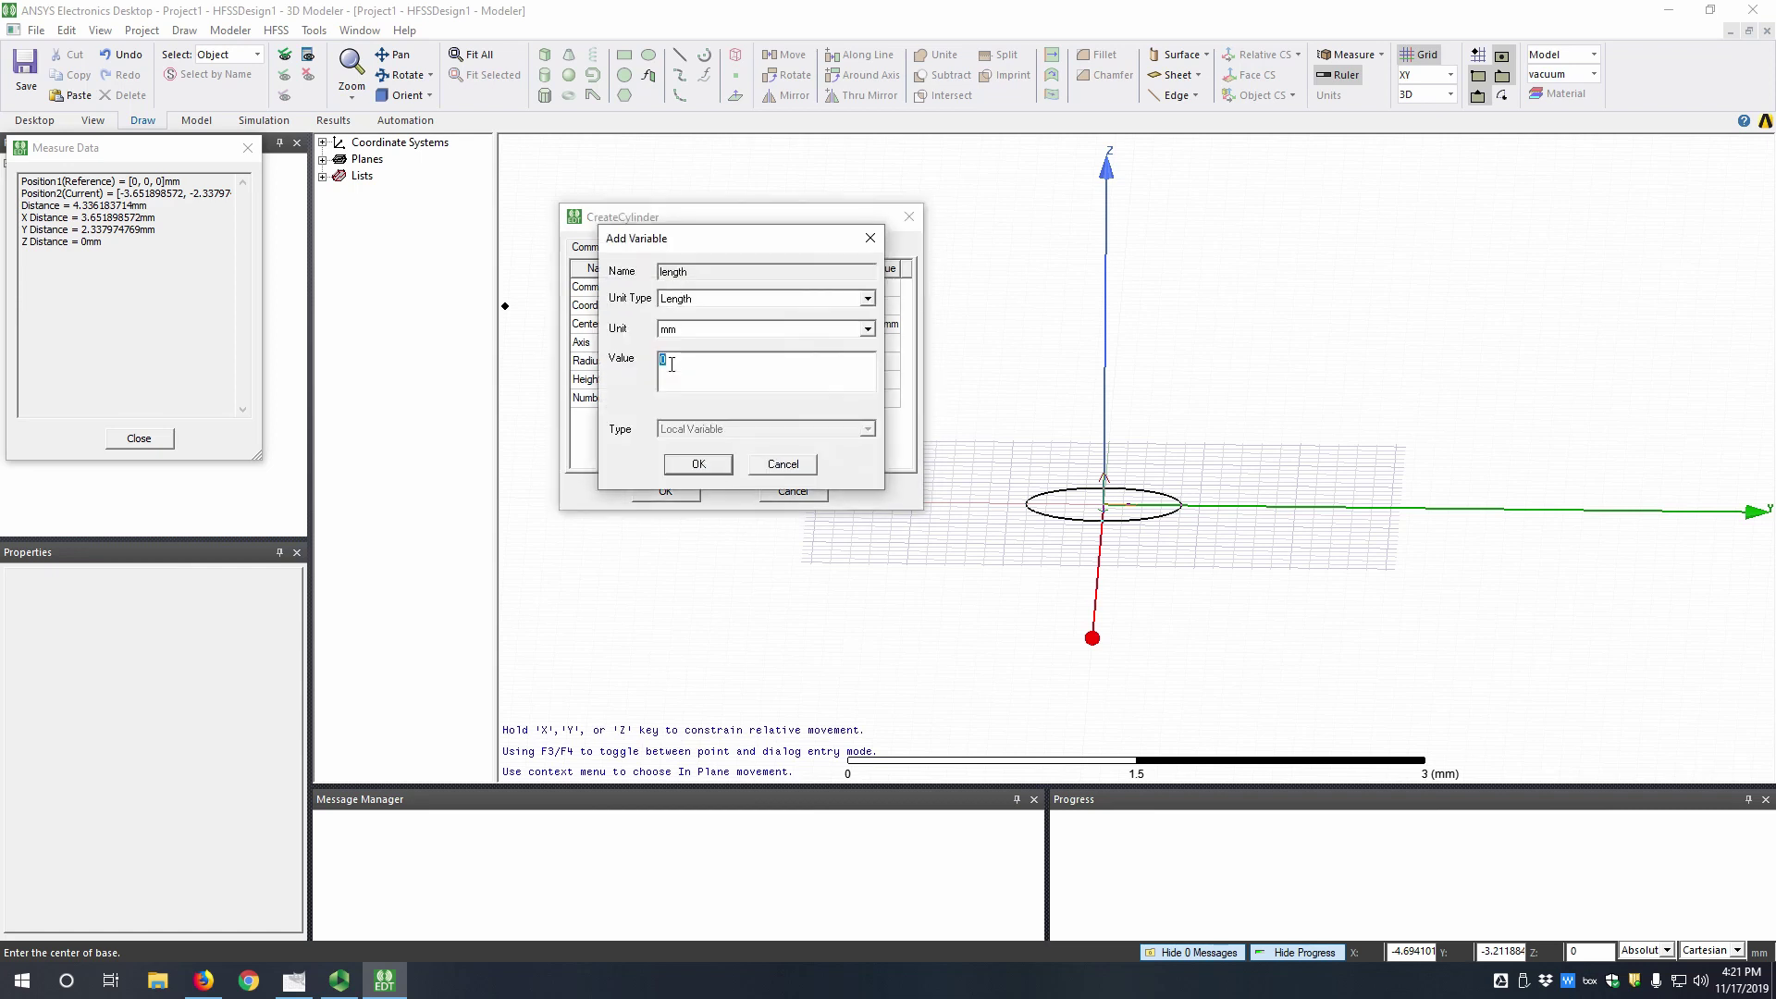
pyautogui.write('10')
pyautogui.press('Return')
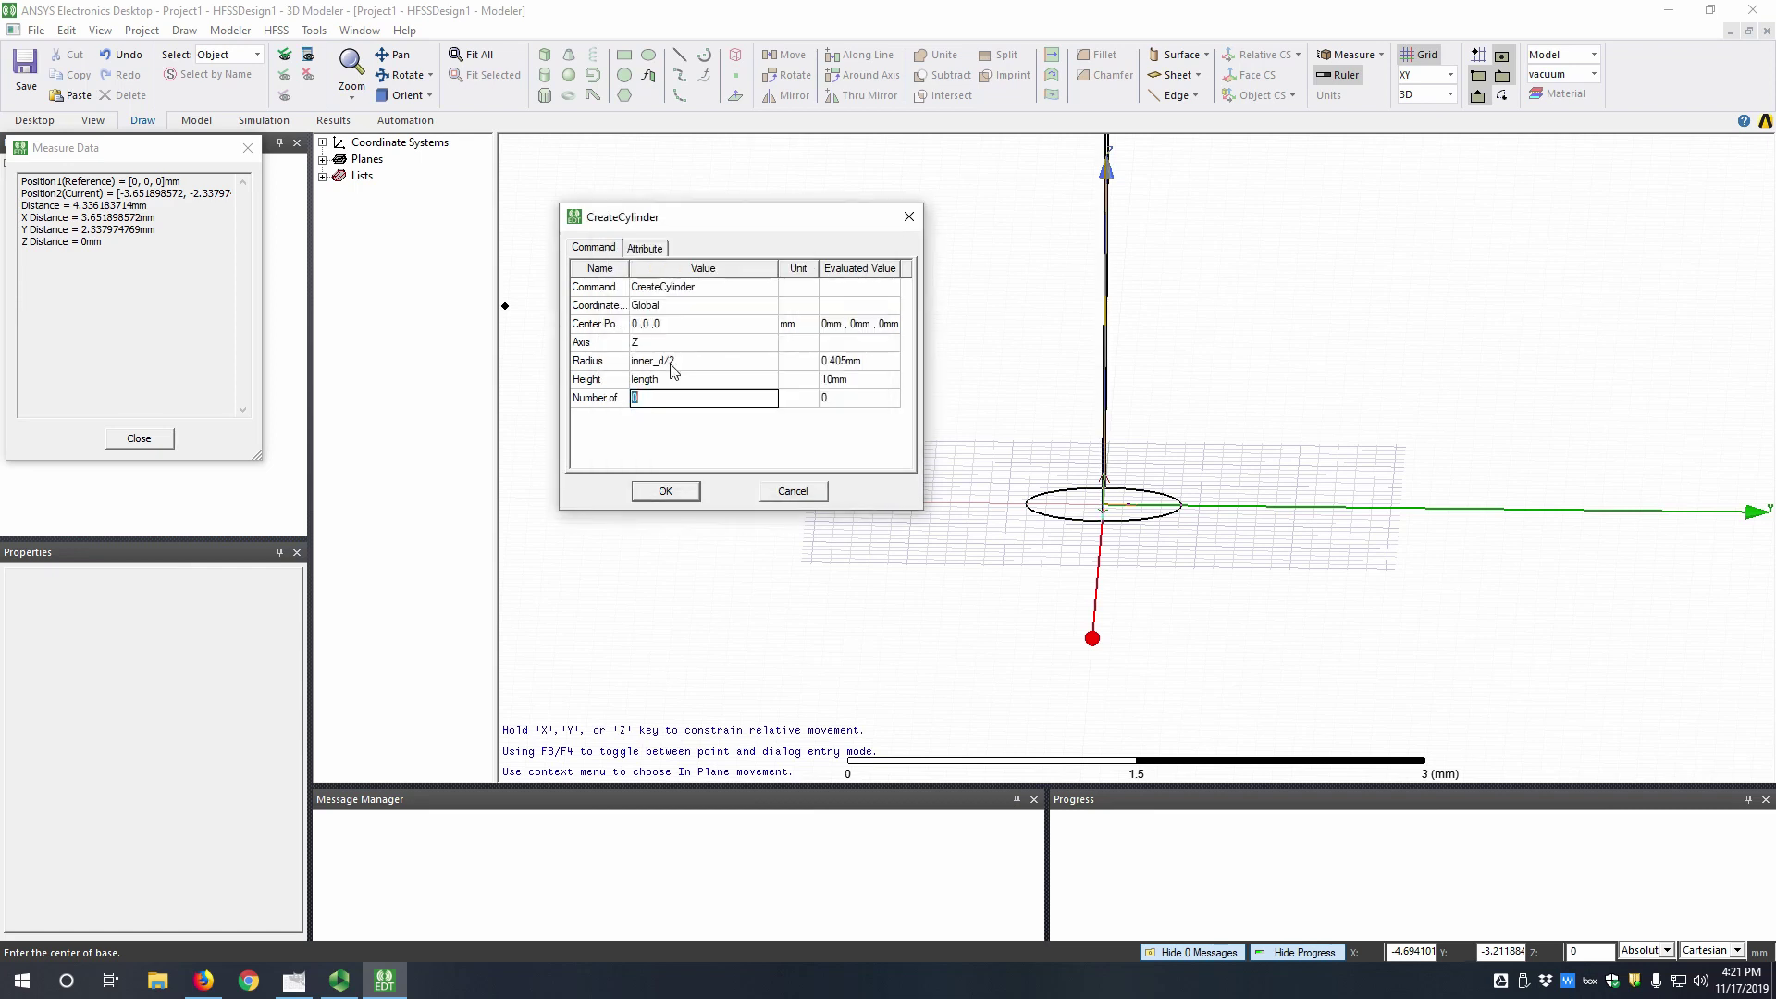
# - Name the cylinder InnerConductor and assign it the pec material
pyautogui.click(645, 249)
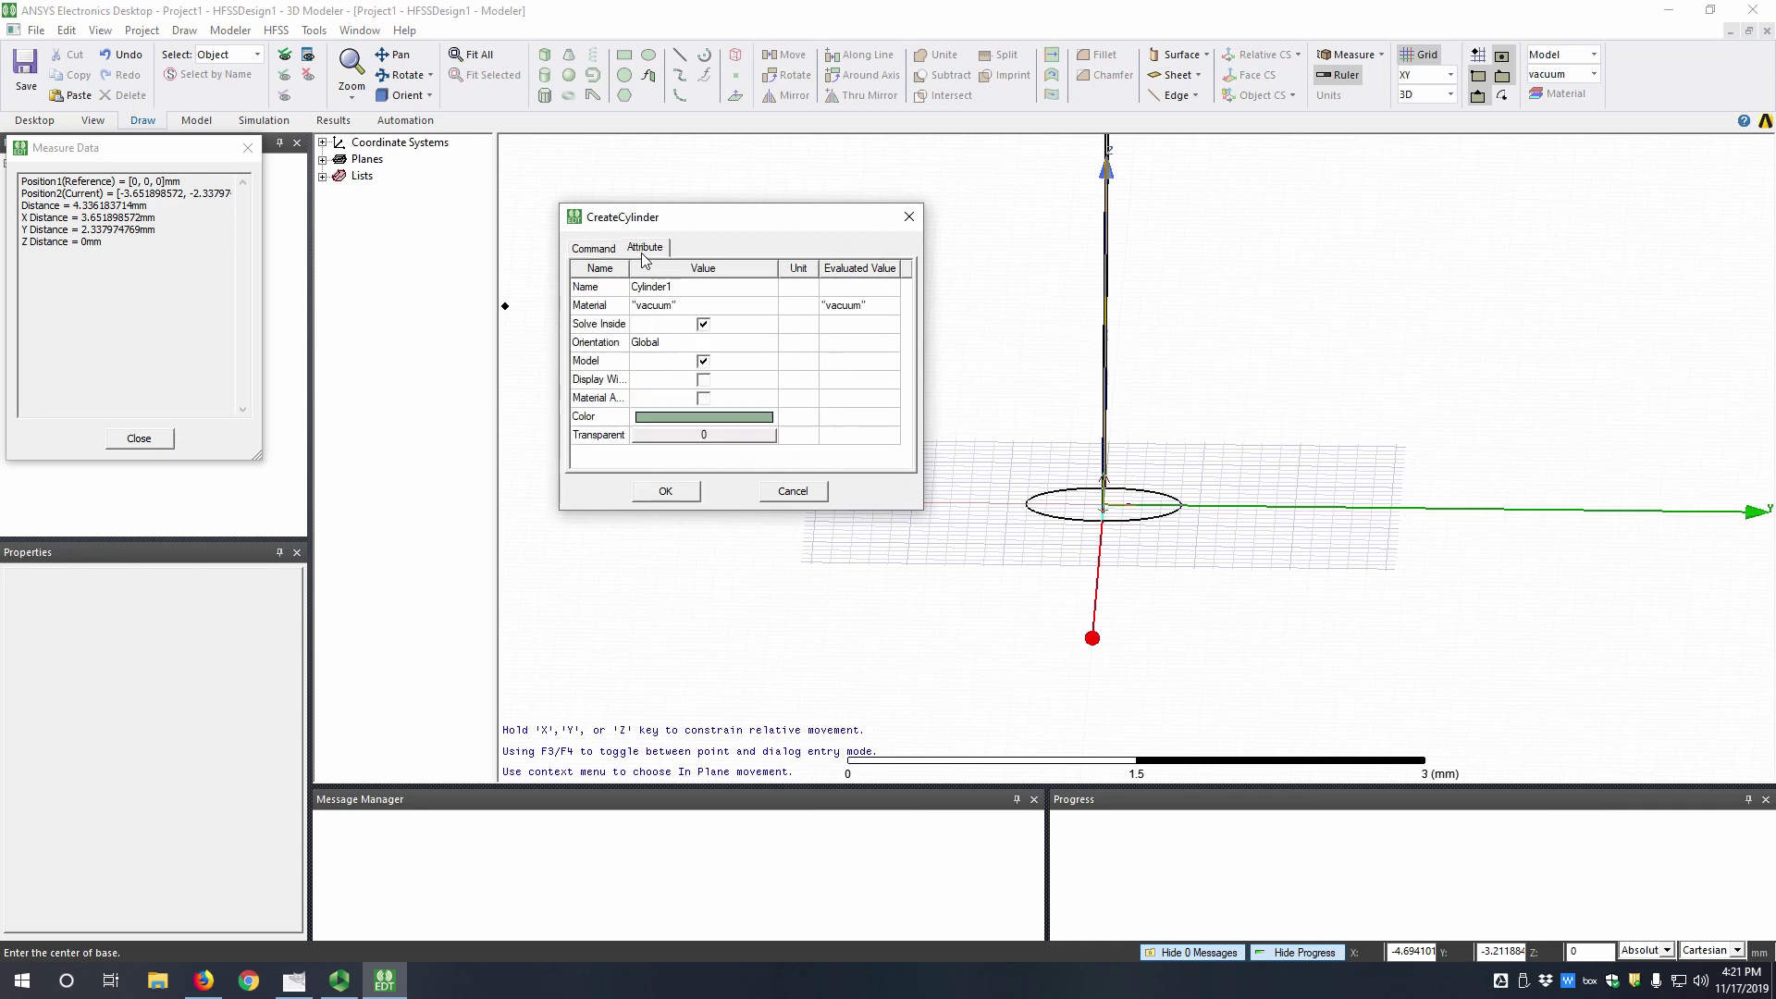
pyautogui.click(686, 286)
pyautogui.write('InnerConductio')
pyautogui.press('BackSpace')
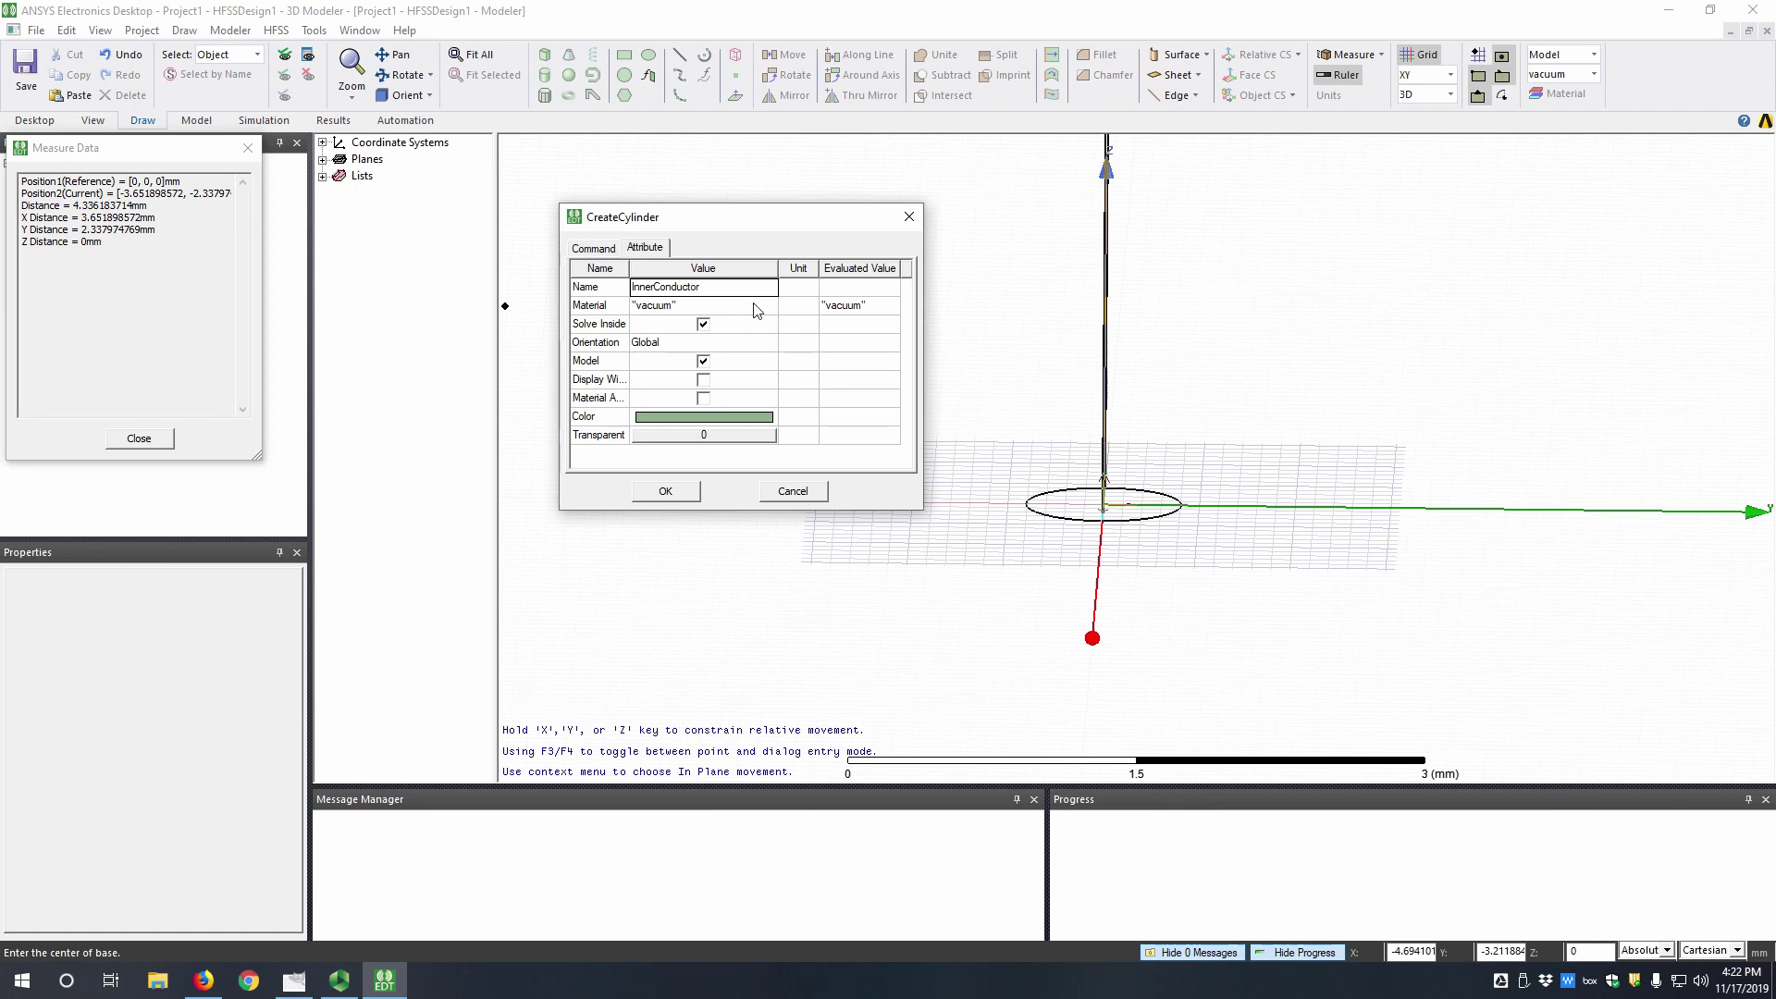
pyautogui.click(754, 306)
pyautogui.click(745, 323)
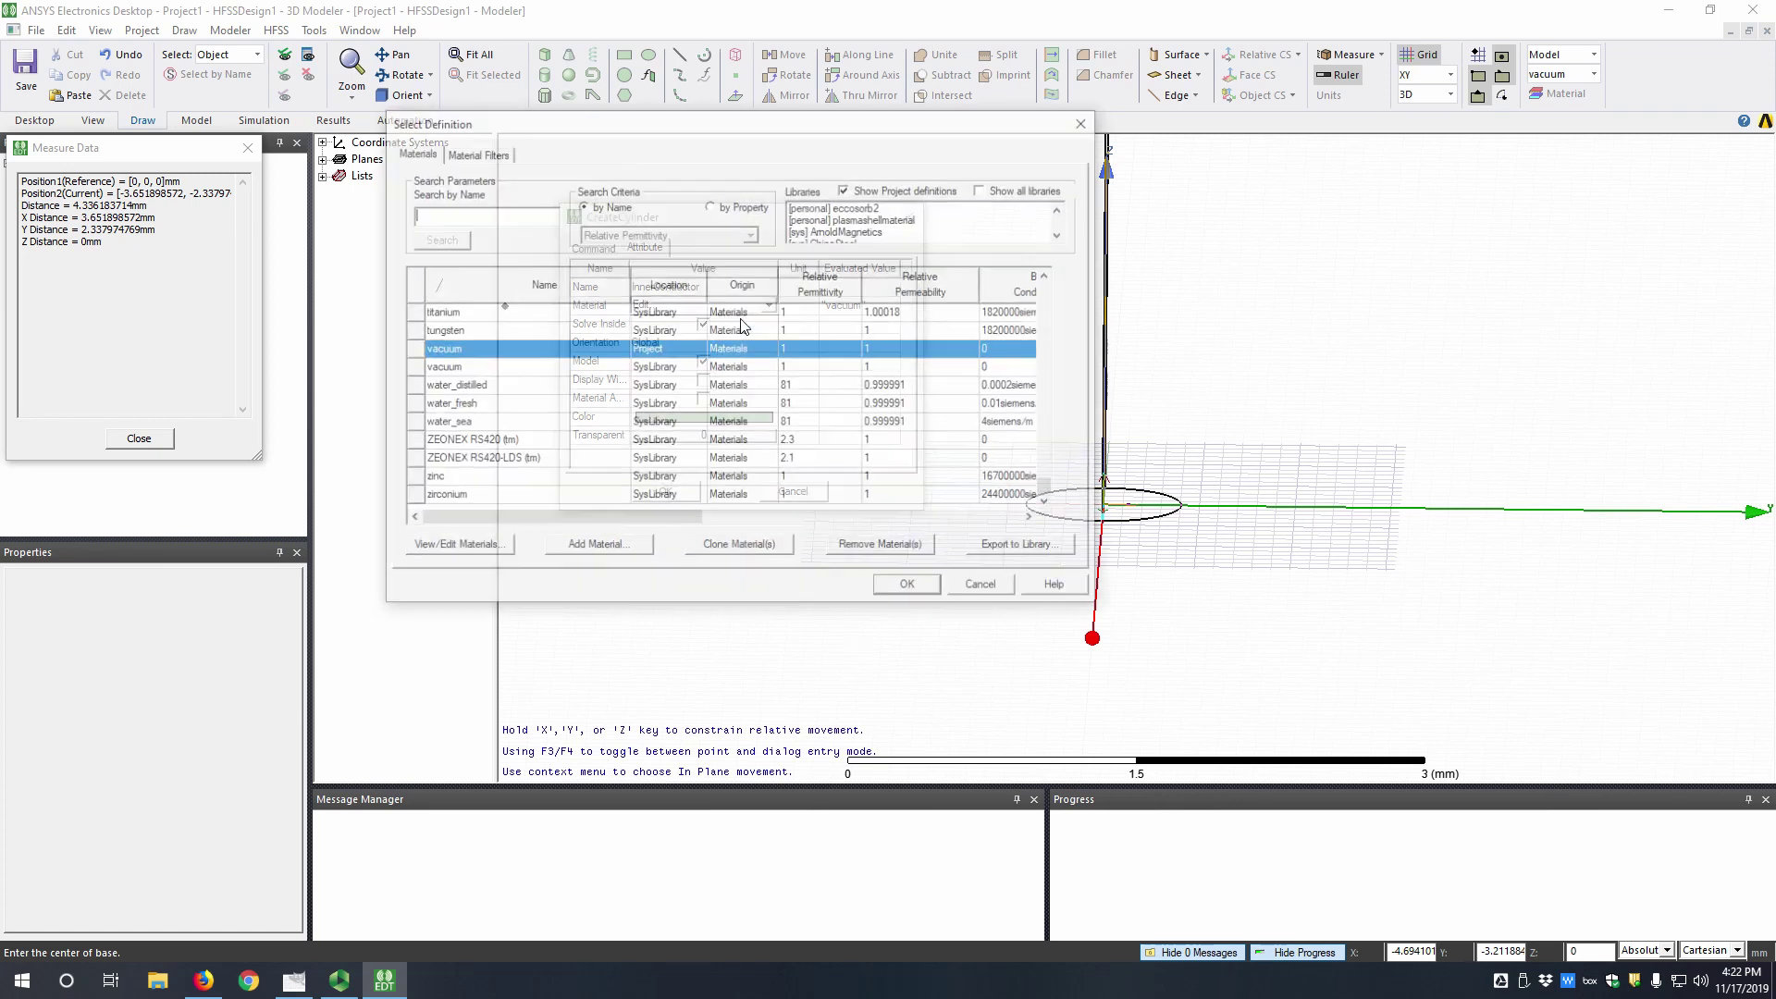
pyautogui.write('pec')
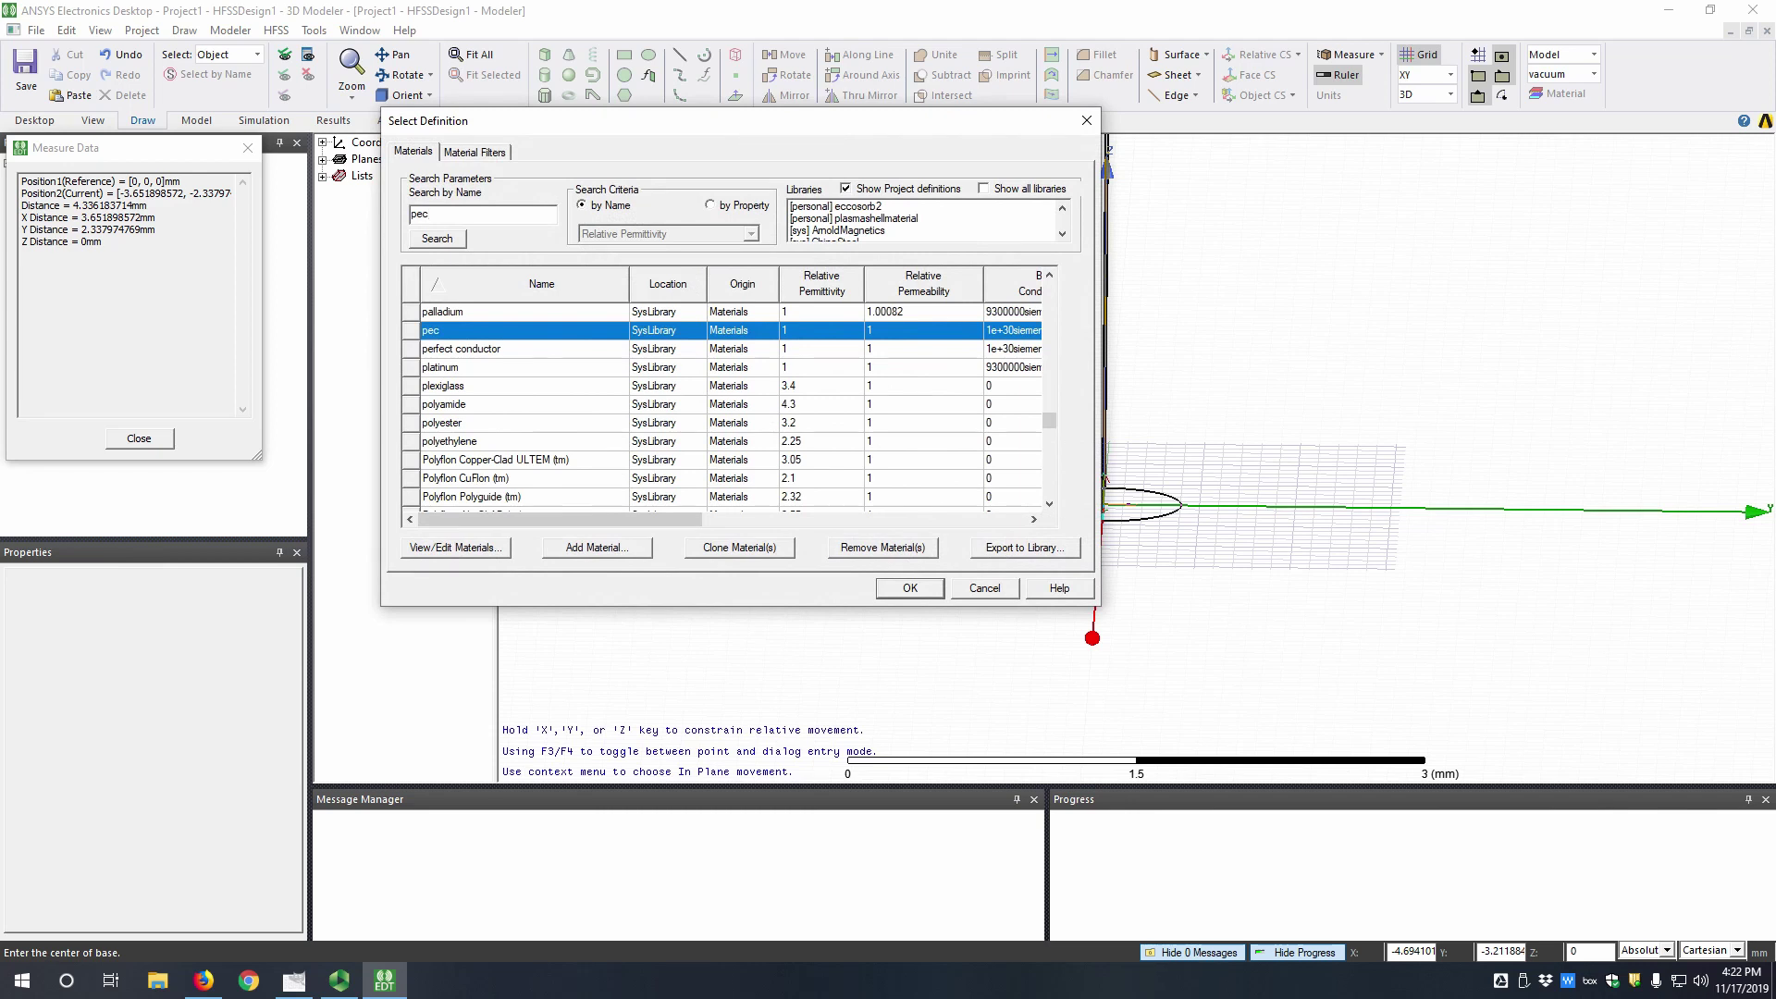
pyautogui.click(894, 589)
# - Color the inner conductor dark red and finish creating it
pyautogui.click(692, 418)
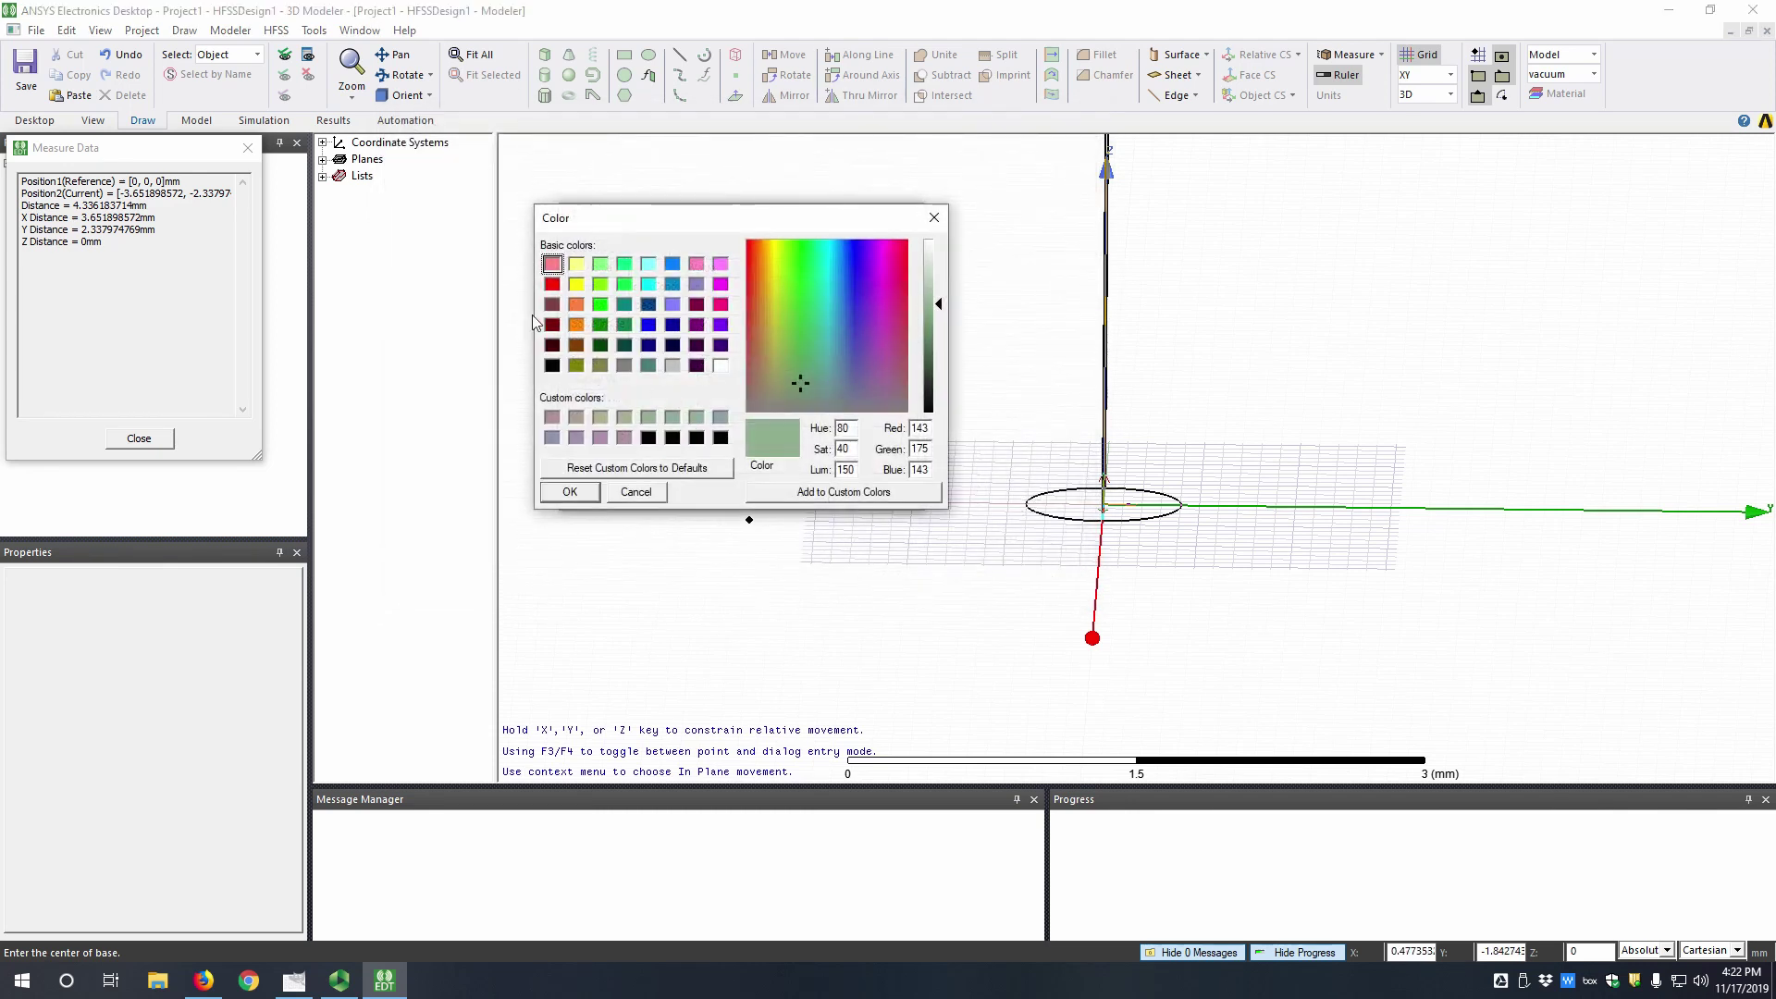
pyautogui.click(552, 323)
pyautogui.click(574, 493)
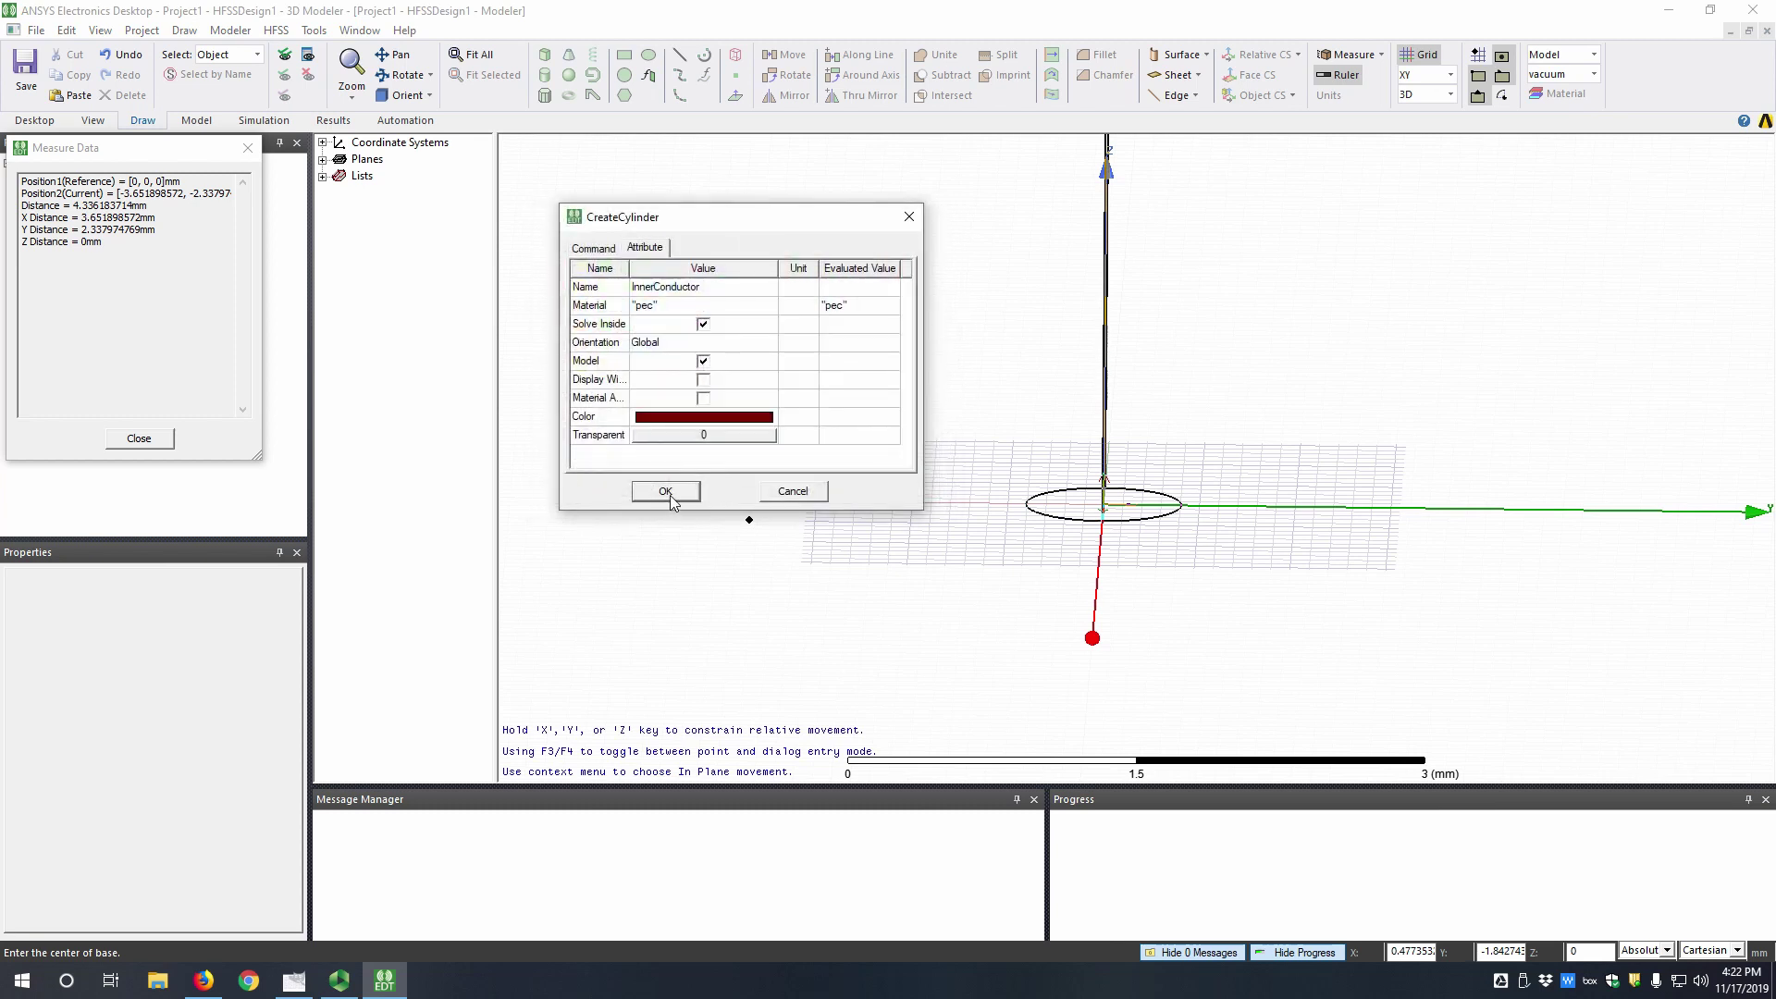
pyautogui.click(667, 493)
pyautogui.click(869, 421)
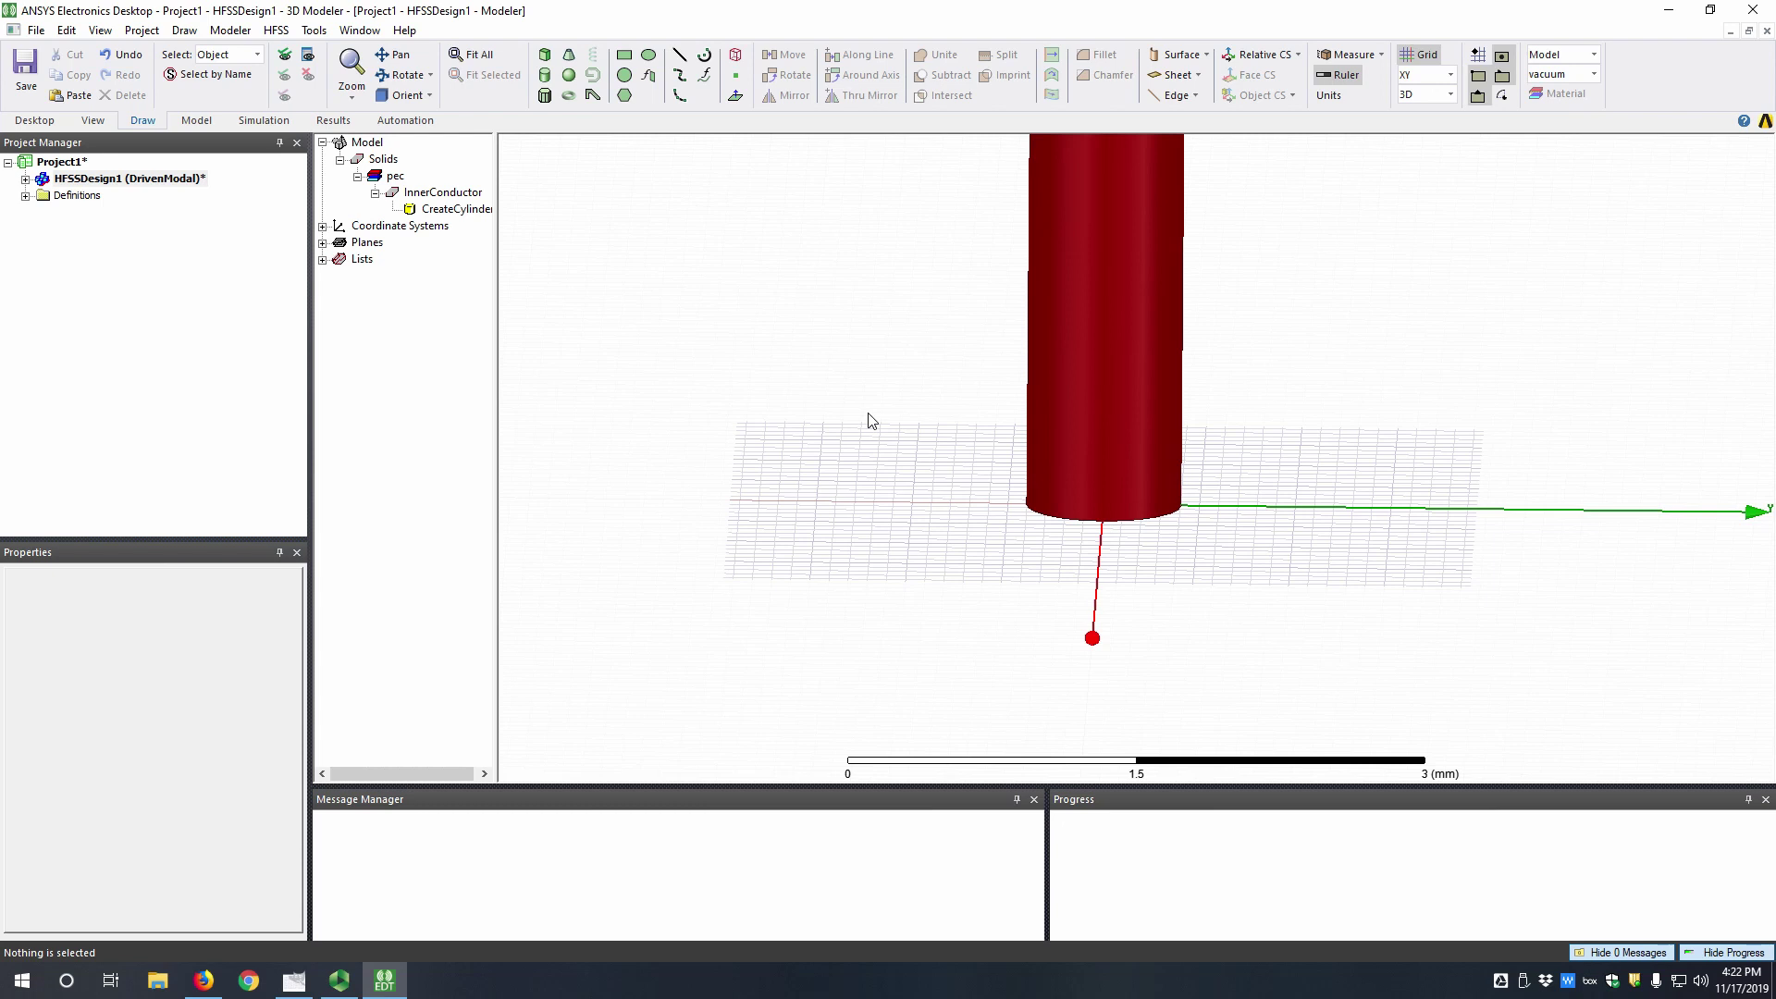
pyautogui.hotkey('ctrl', 'd')
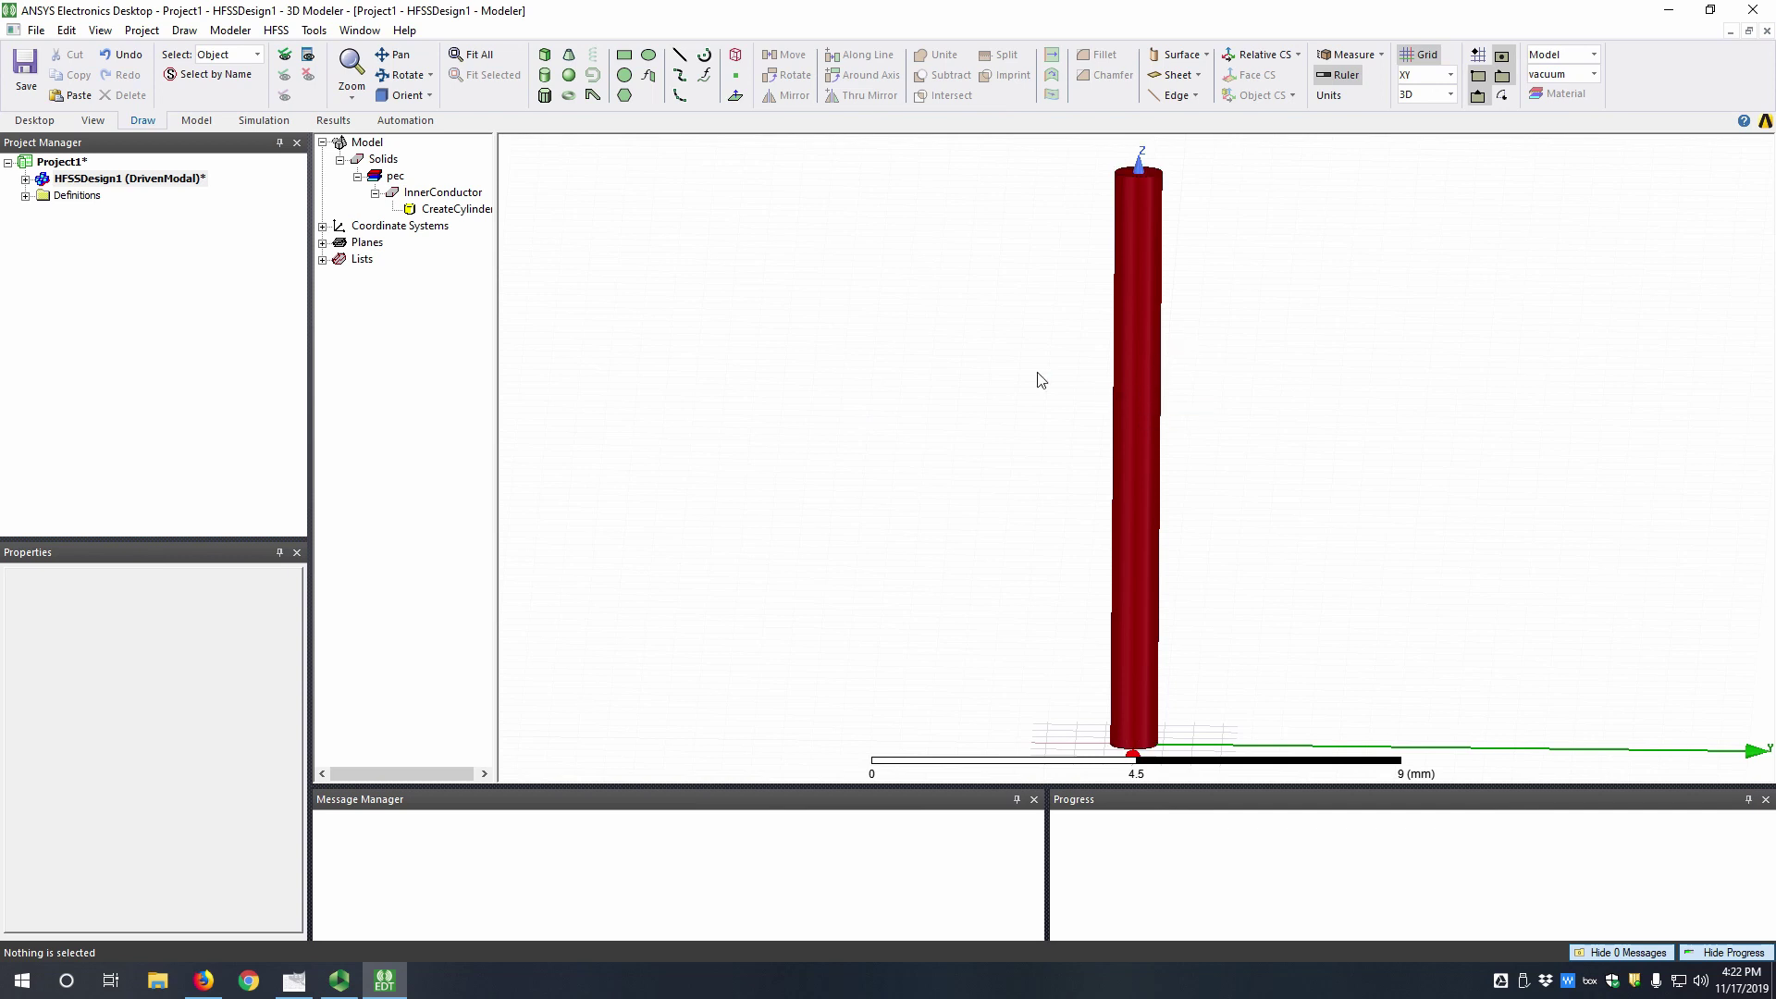
# - Start a second cylinder at the origin along Z with its radius set to dielectric_d/2
pyautogui.click(545, 75)
pyautogui.press('F4')
pyautogui.click(104, 198)
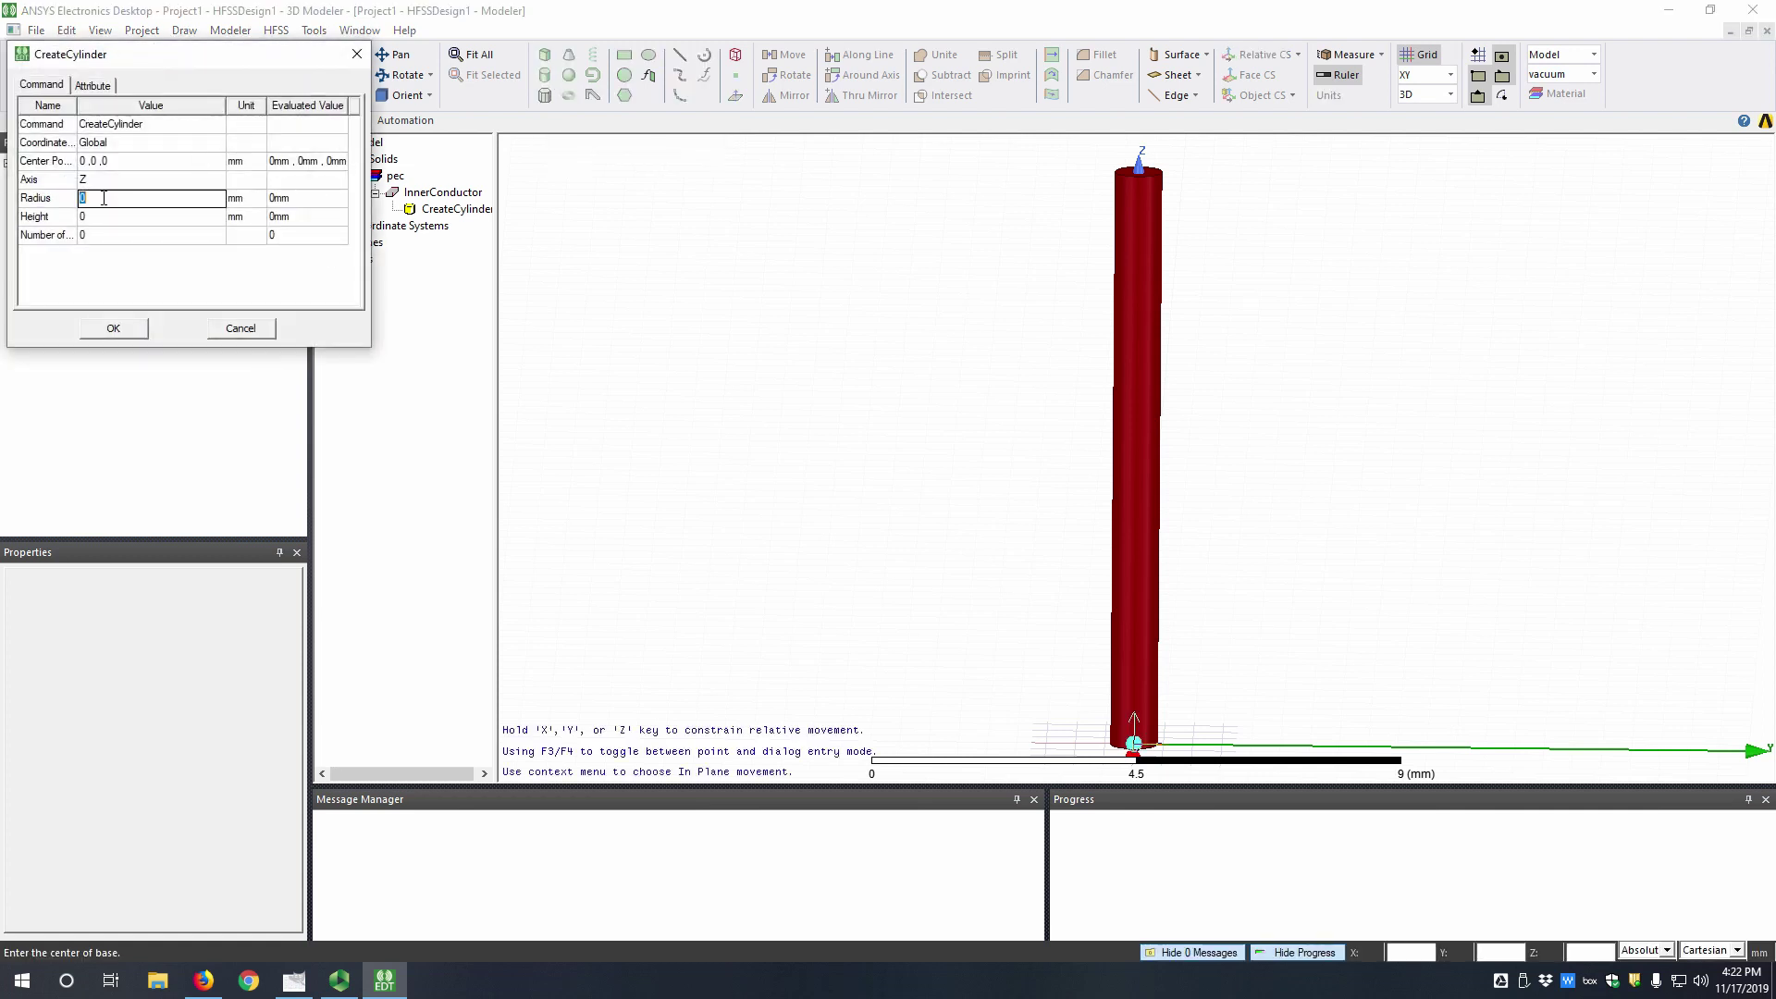
pyautogui.write('diel')
pyautogui.write('ectric')
pyautogui.write('d')
pyautogui.write('d')
pyautogui.press('Return')
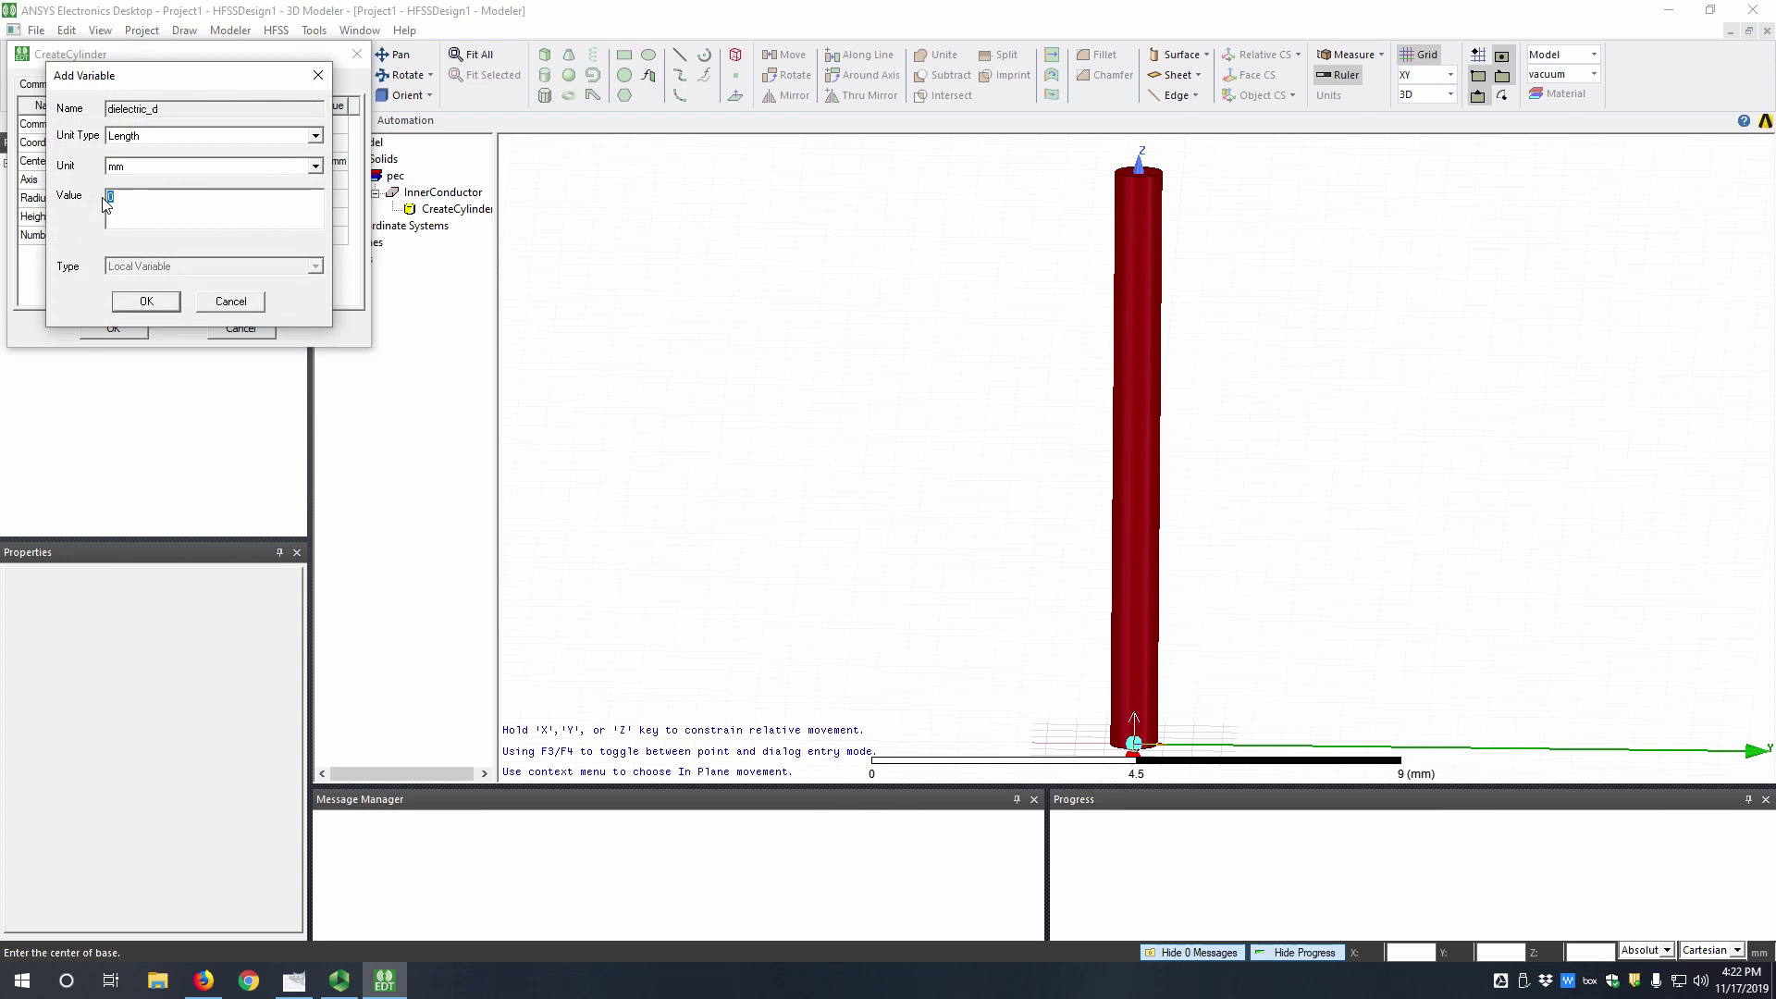
# - Define the dielectric_d variable as 2.9 mm and set the second cylinder's height to length
pyautogui.write('23')
pyautogui.press('BackSpace')
pyautogui.write('.9m')
pyautogui.press('Return')
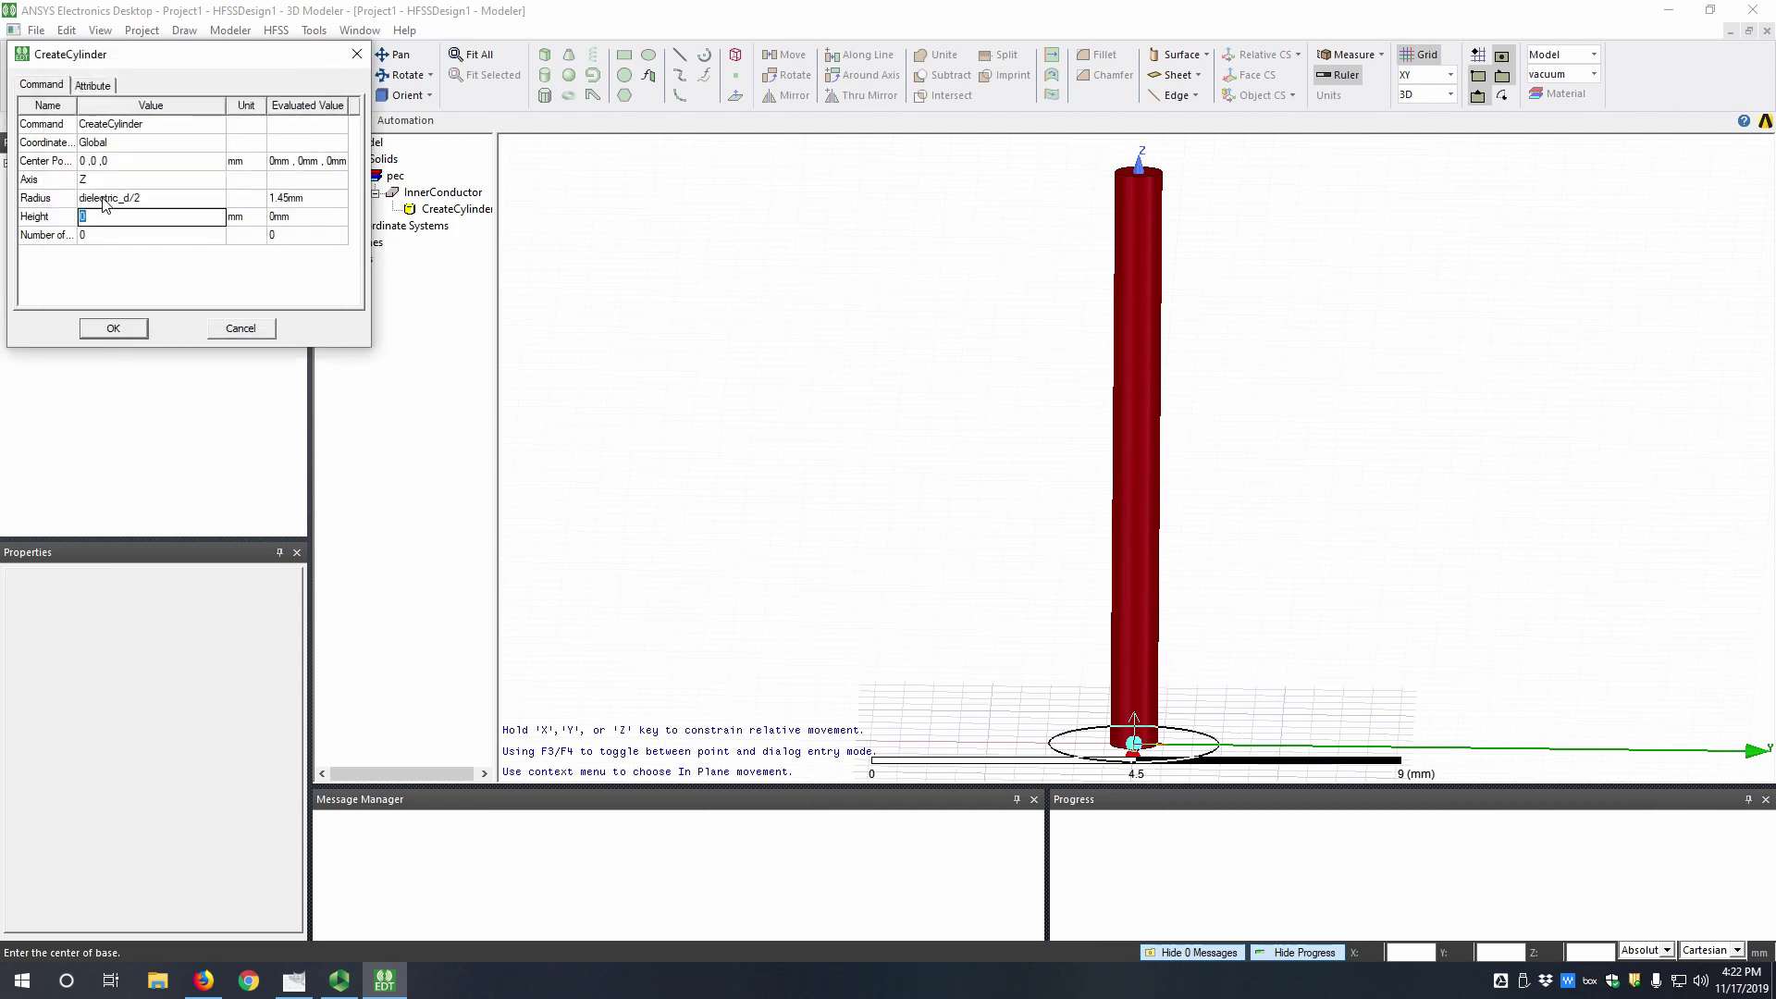
pyautogui.write('length')
pyautogui.press('Tab')
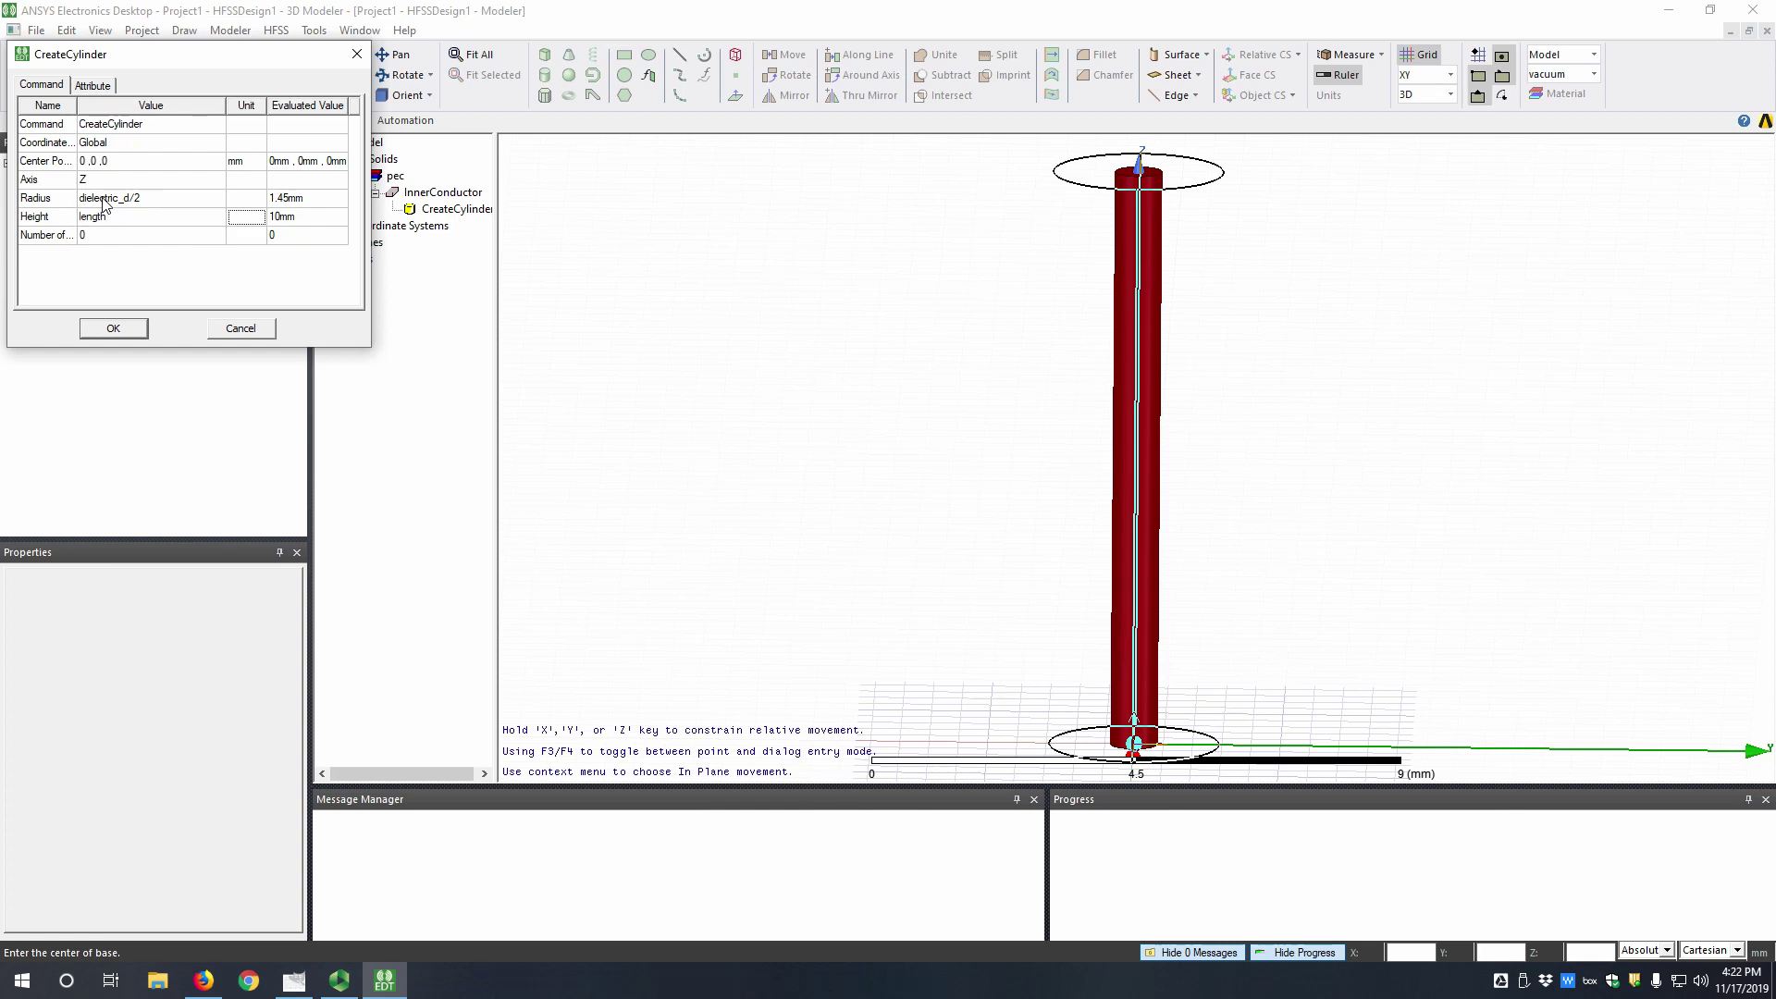
# - Name the second cylinder Dielectric and assign it the polyethylene material
pyautogui.click(110, 90)
pyautogui.moveTo(124, 58); pyautogui.dragTo(428, 185)
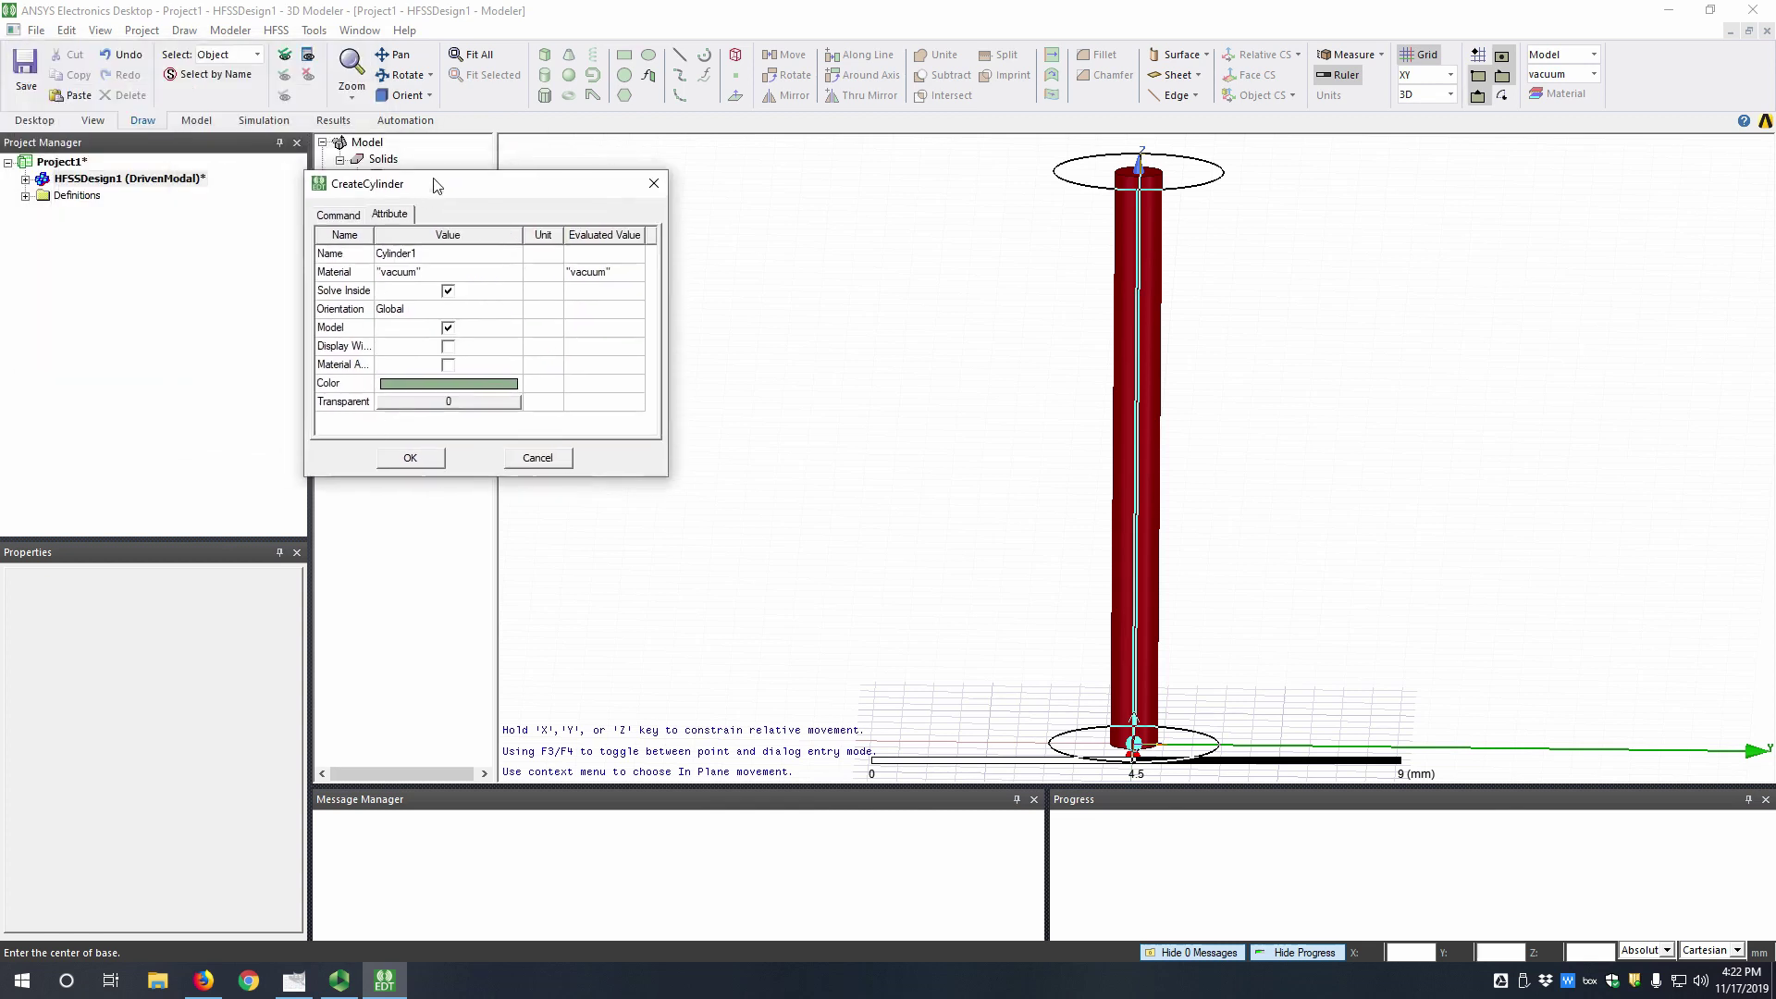
pyautogui.click(454, 260)
pyautogui.write('D')
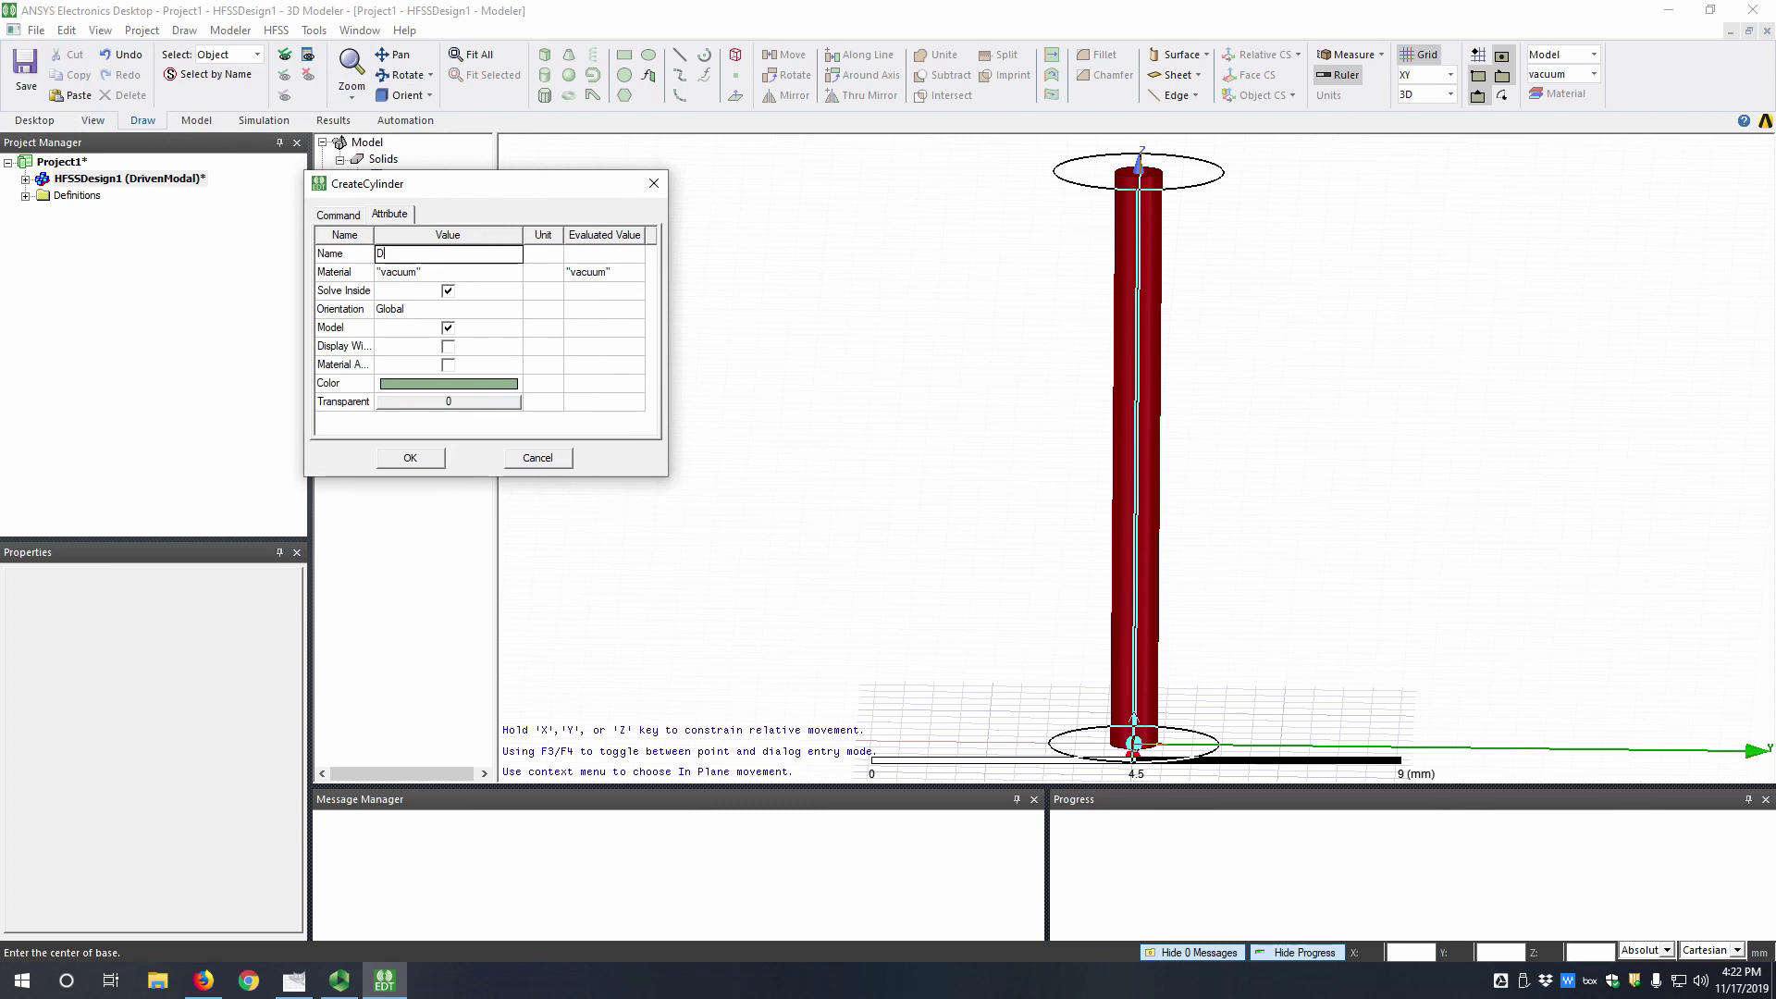
pyautogui.write('ielectric')
pyautogui.click(437, 272)
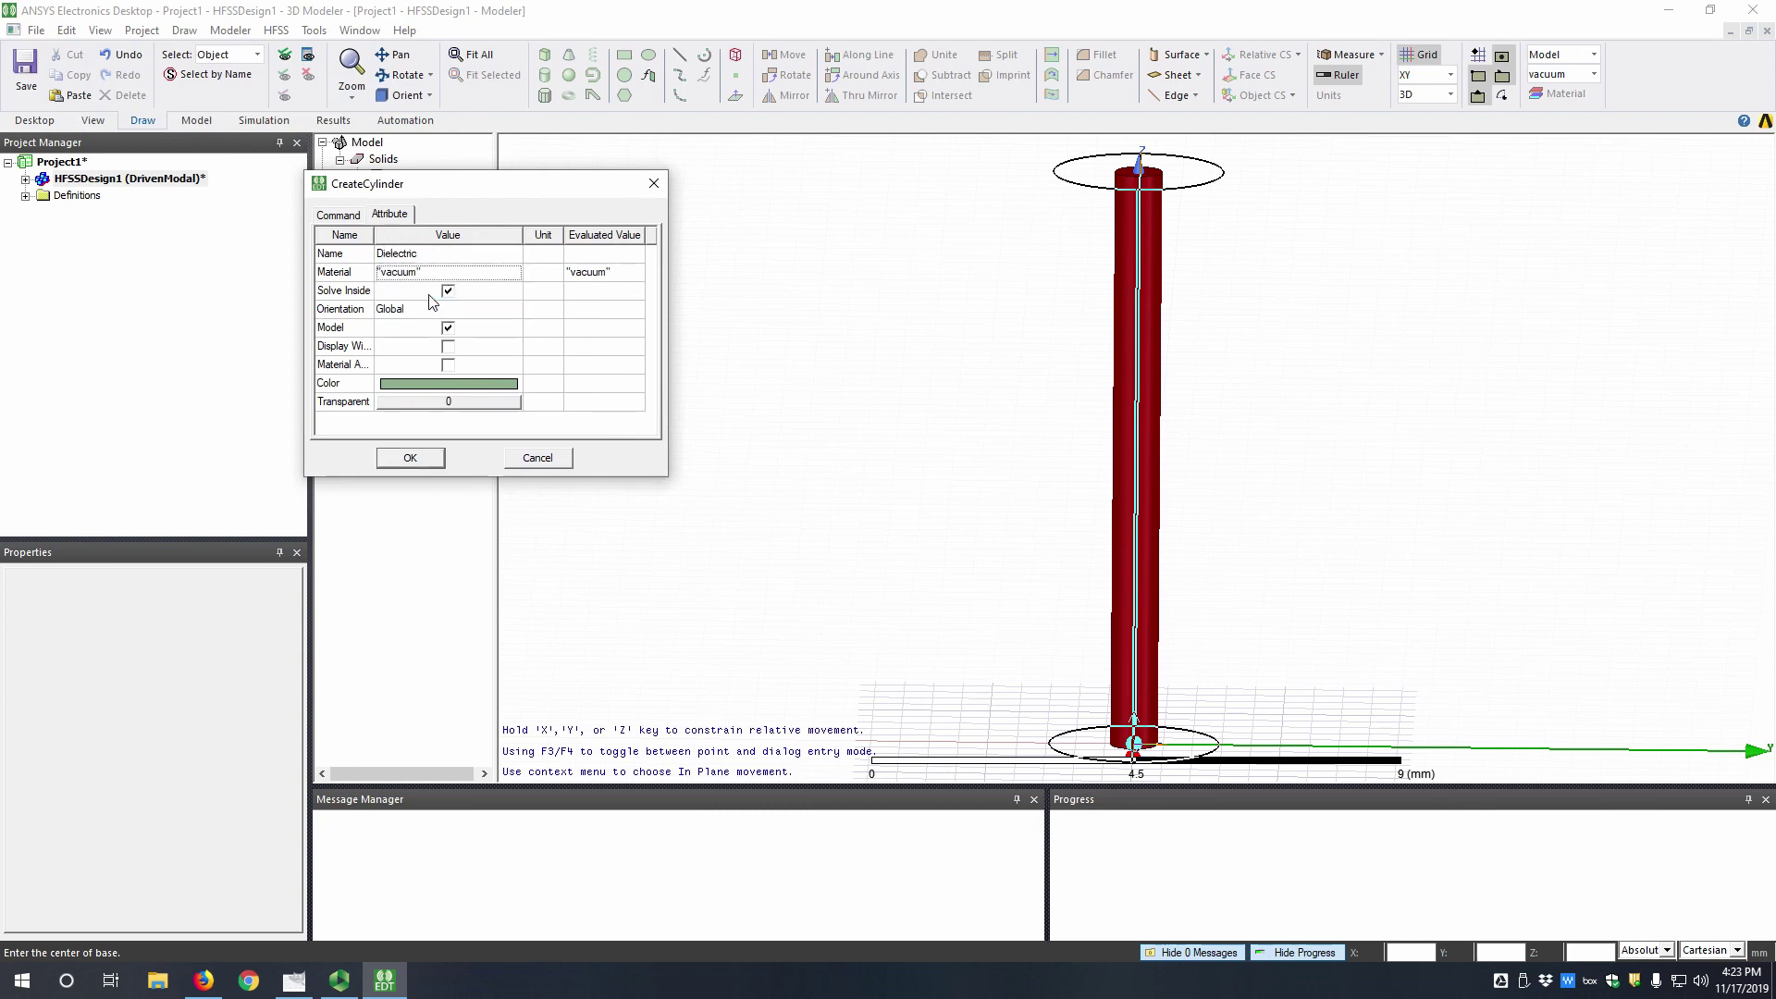
pyautogui.click(422, 289)
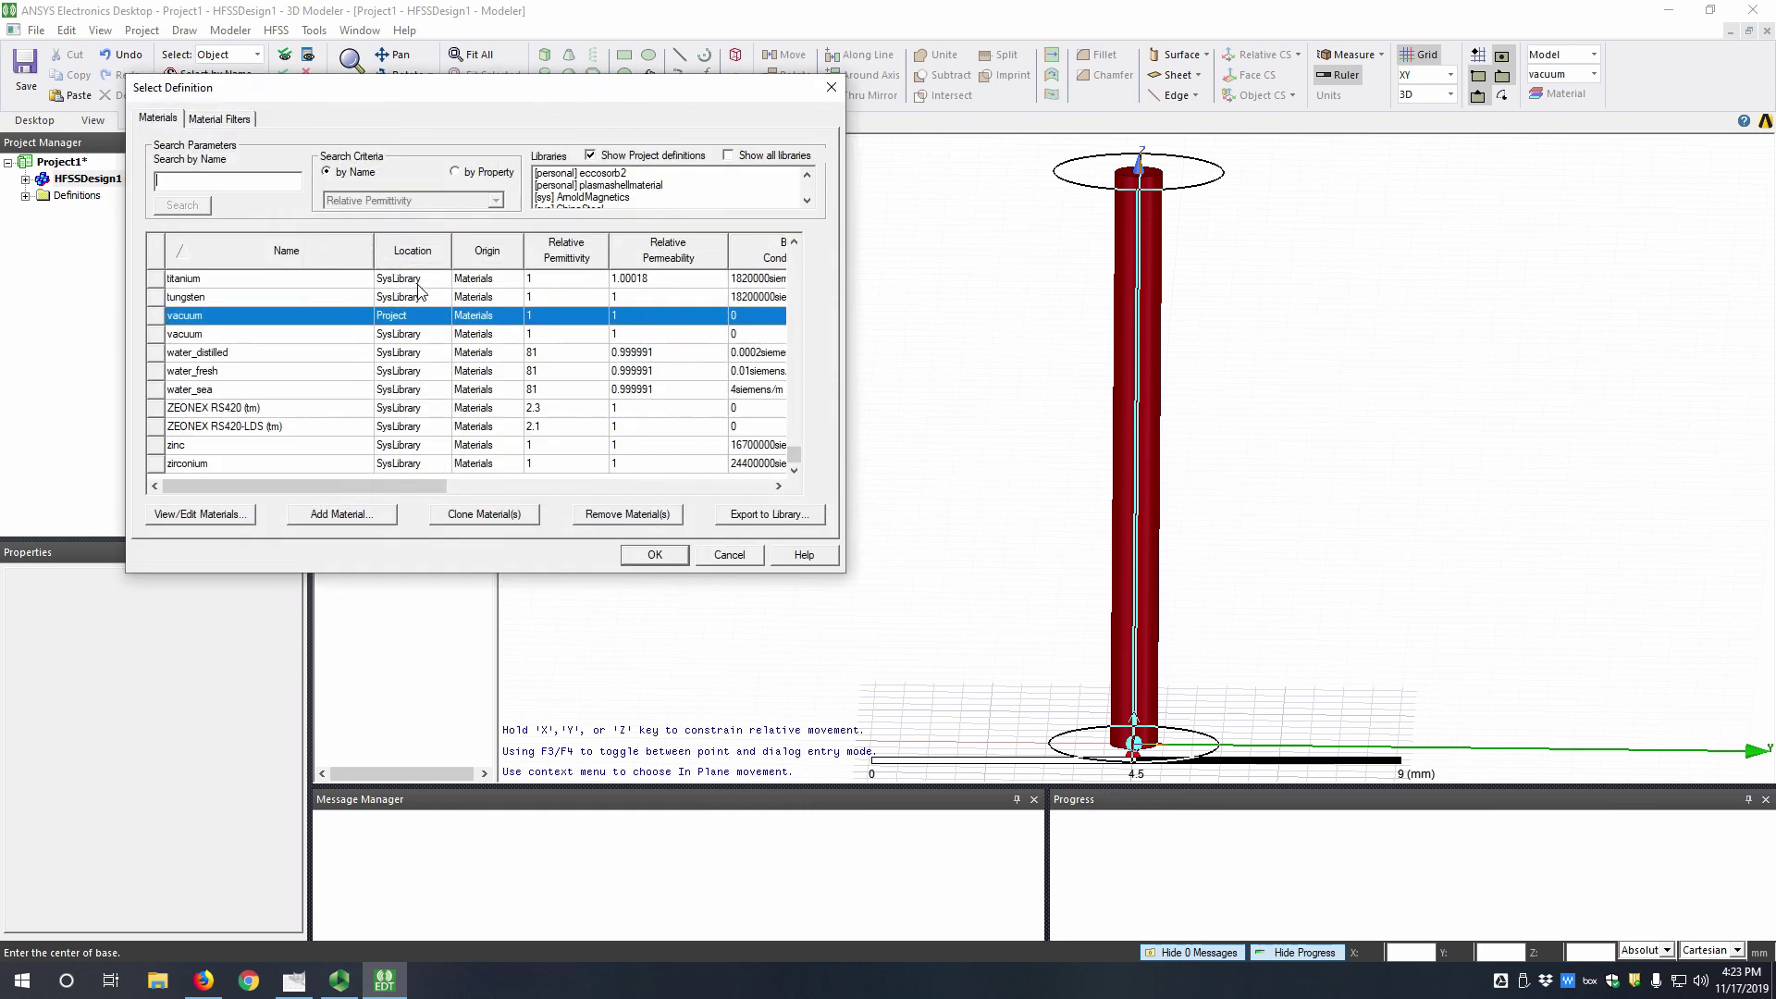
pyautogui.write('polyeth')
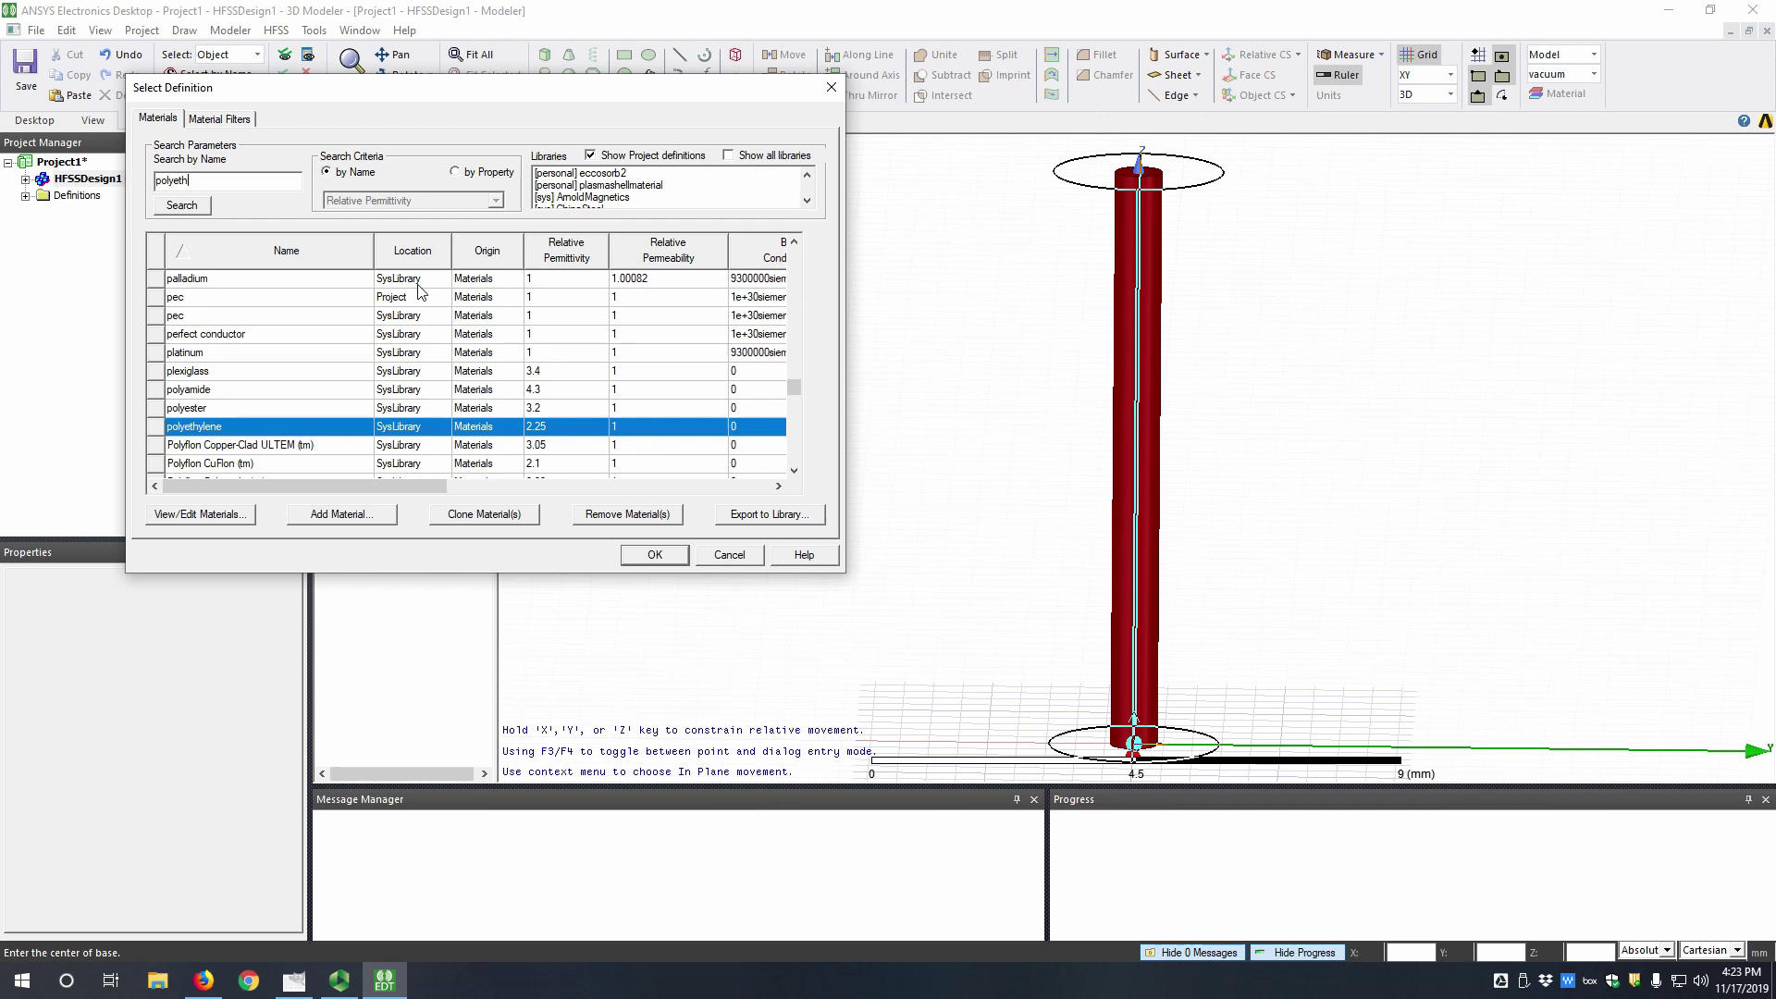
pyautogui.click(655, 554)
# - Color the dielectric cylinder light gray and finish creating it
pyautogui.click(444, 386)
pyautogui.click(418, 332)
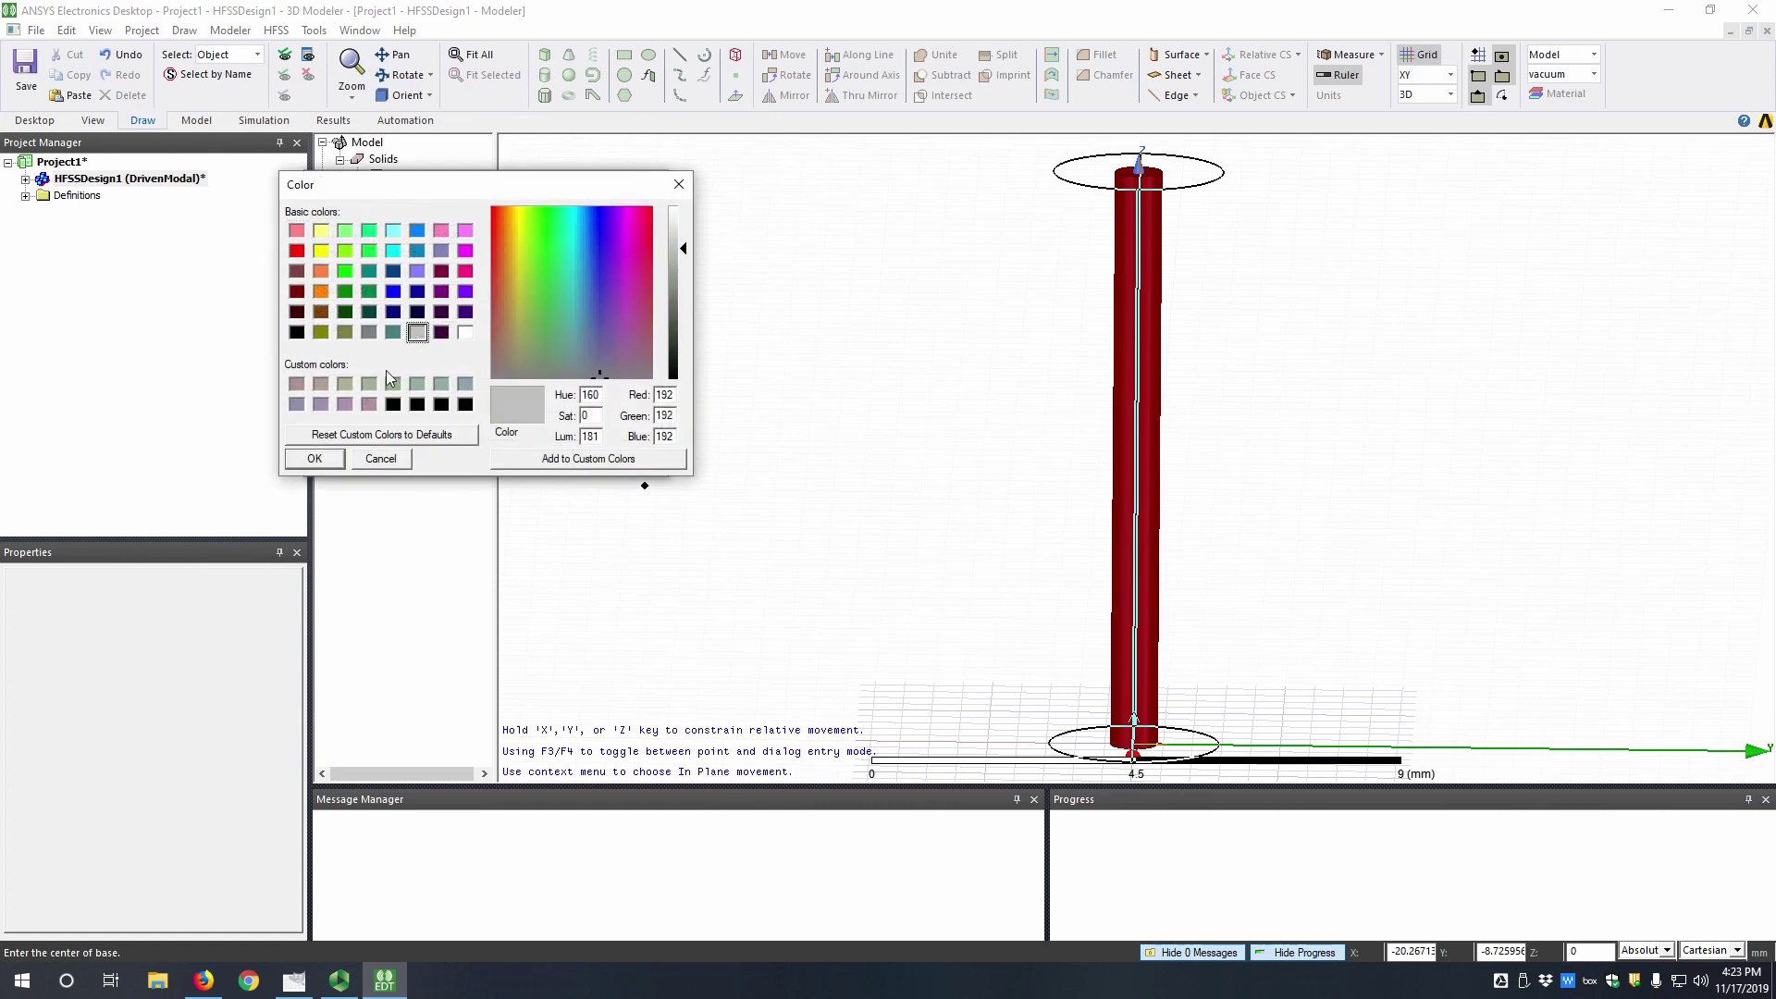
pyautogui.click(314, 457)
pyautogui.click(409, 459)
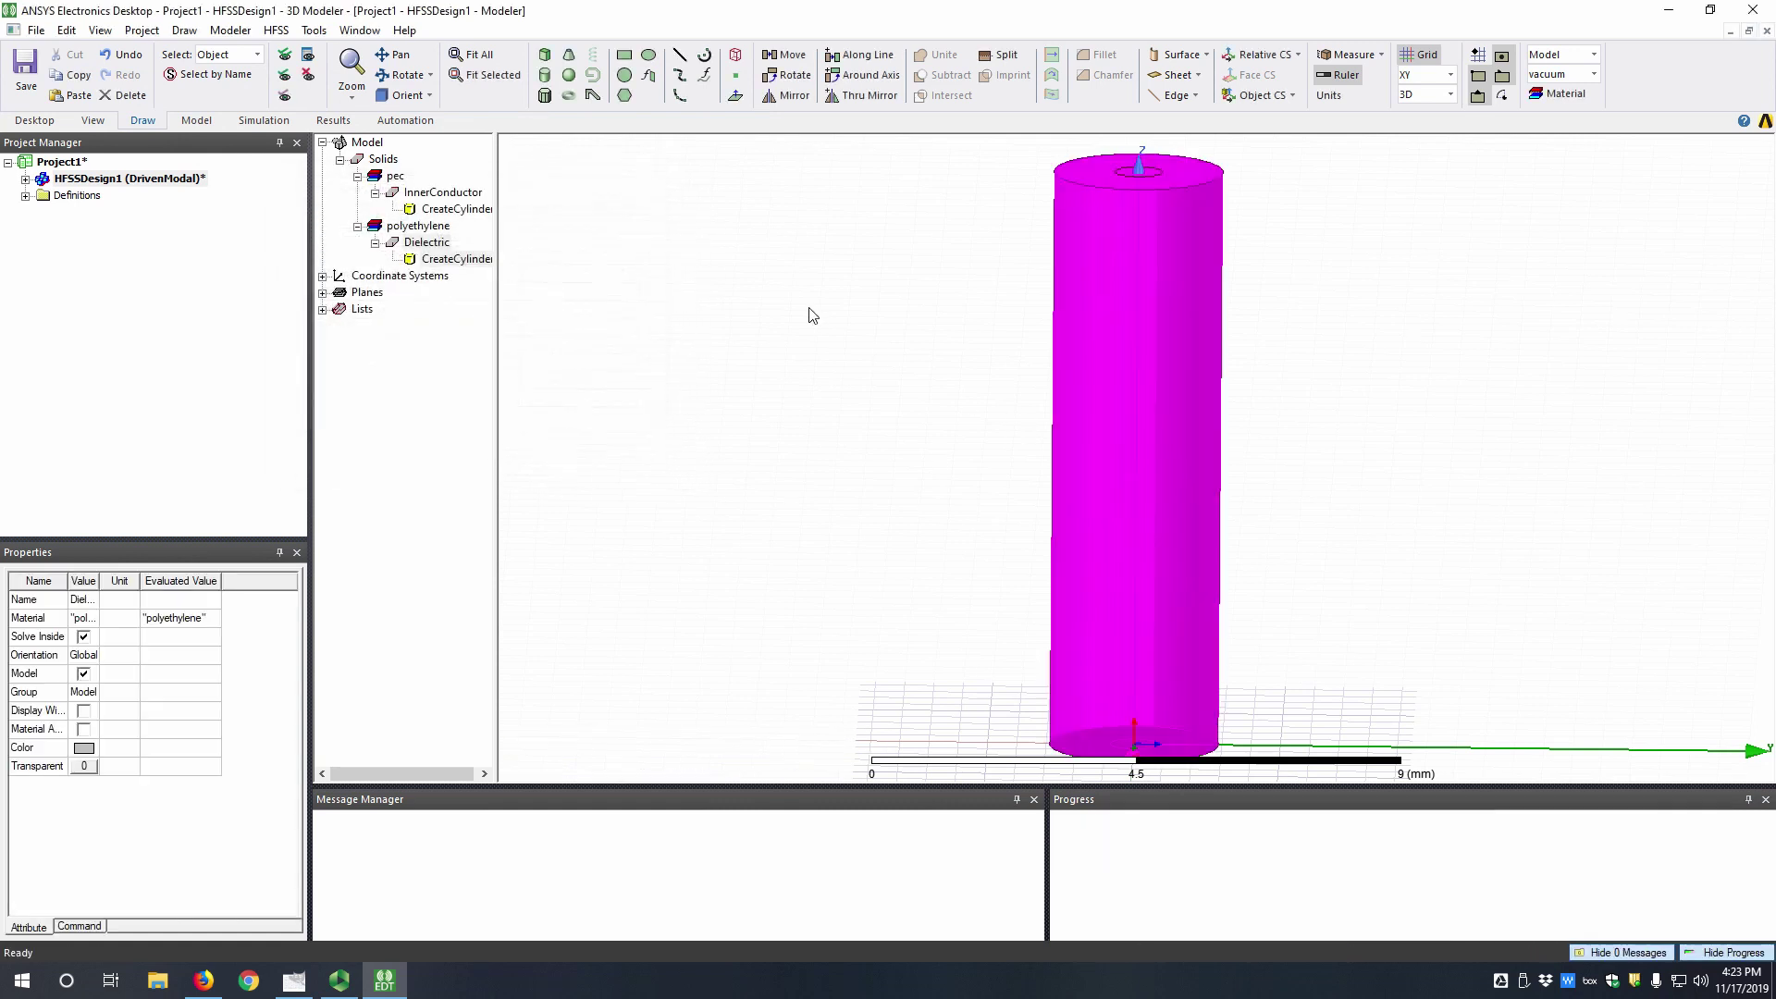
pyautogui.keyDown('alt'); pyautogui.moveTo(1058, 297); pyautogui.dragTo(962, 448); pyautogui.keyUp('alt')
pyautogui.scroll(5, 1064, 430)
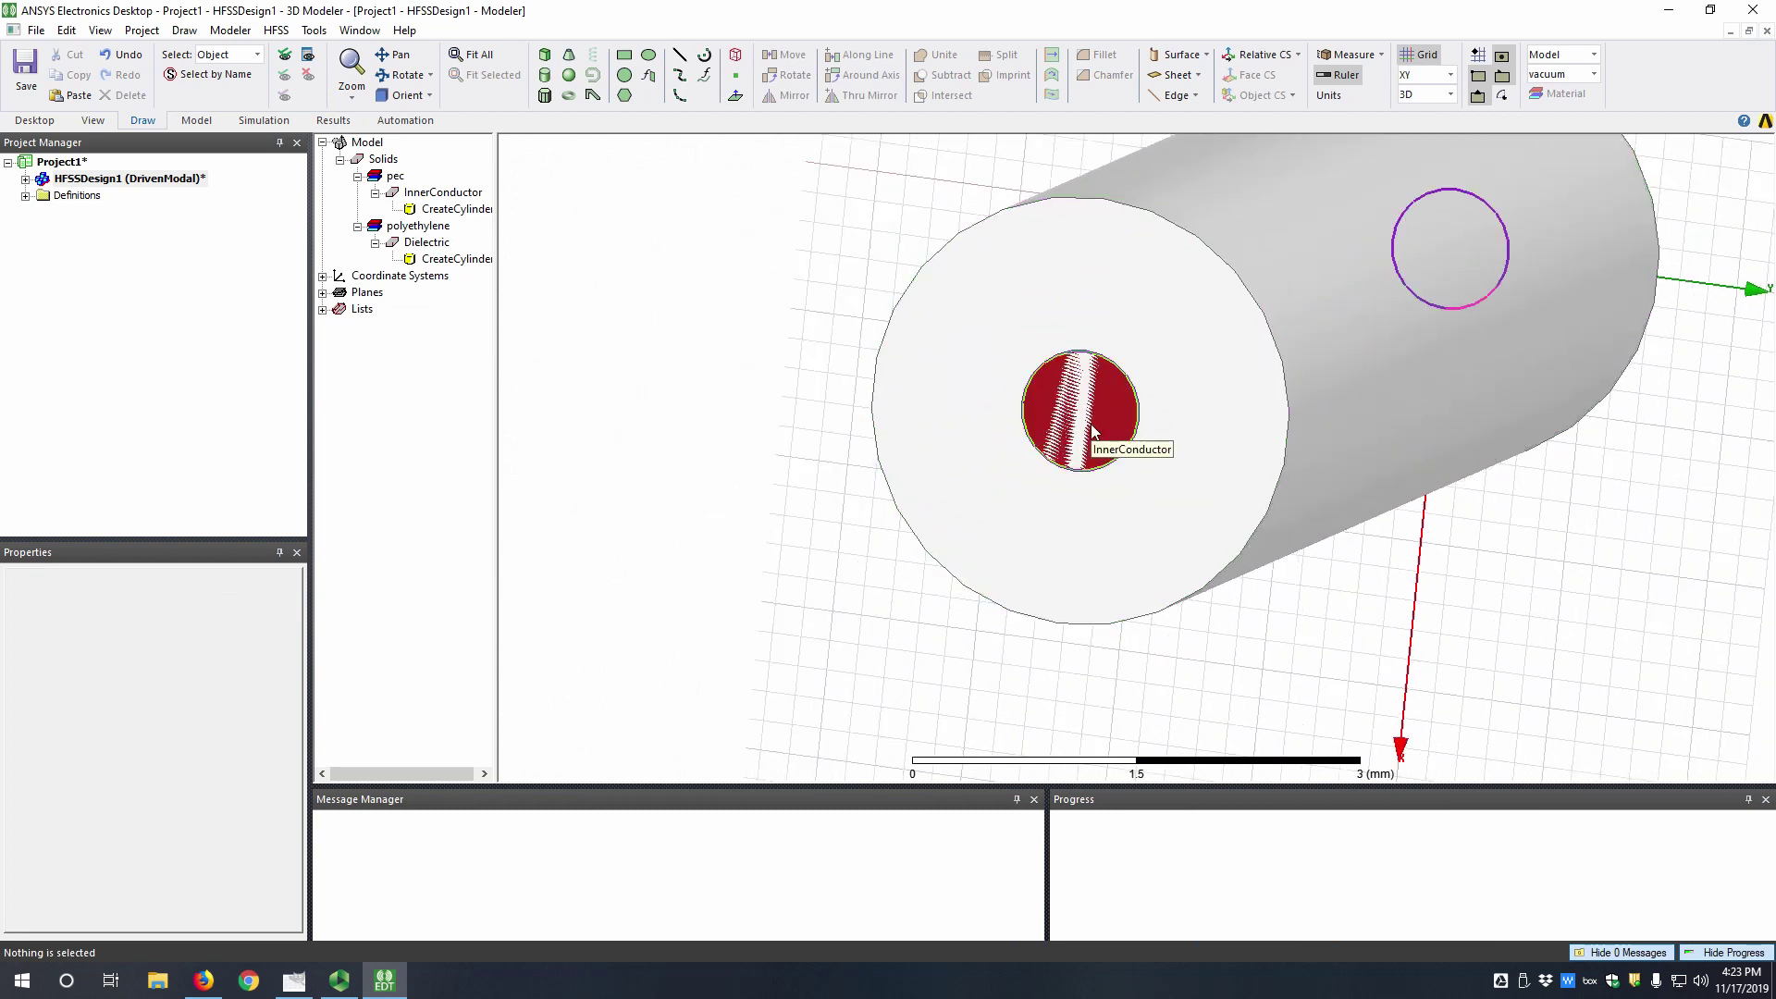
# - Try to subtract InnerConductor from Dielectric without cloning the tool object, and undo the subtraction
pyautogui.keyDown('alt'); pyautogui.moveTo(1092, 428); pyautogui.dragTo(1140, 455); pyautogui.keyUp('alt')
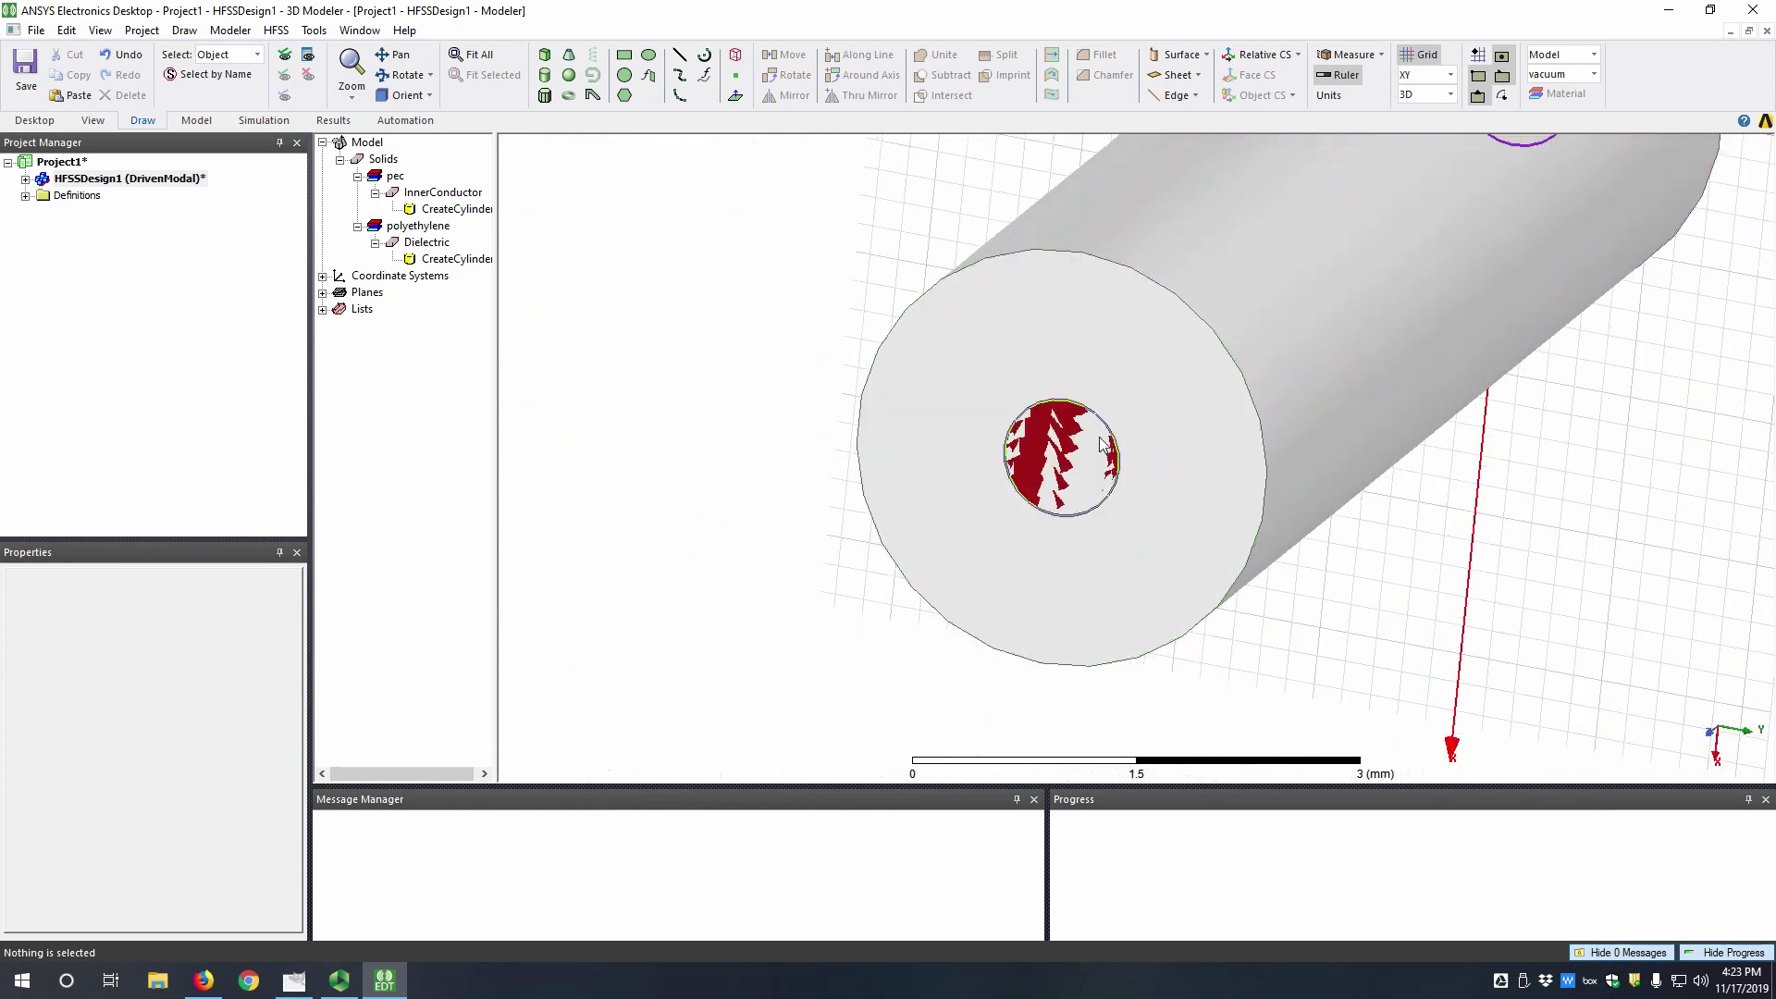
pyautogui.click(412, 244)
pyautogui.keyDown('ctrl'); pyautogui.click(459, 193); pyautogui.keyUp('ctrl')
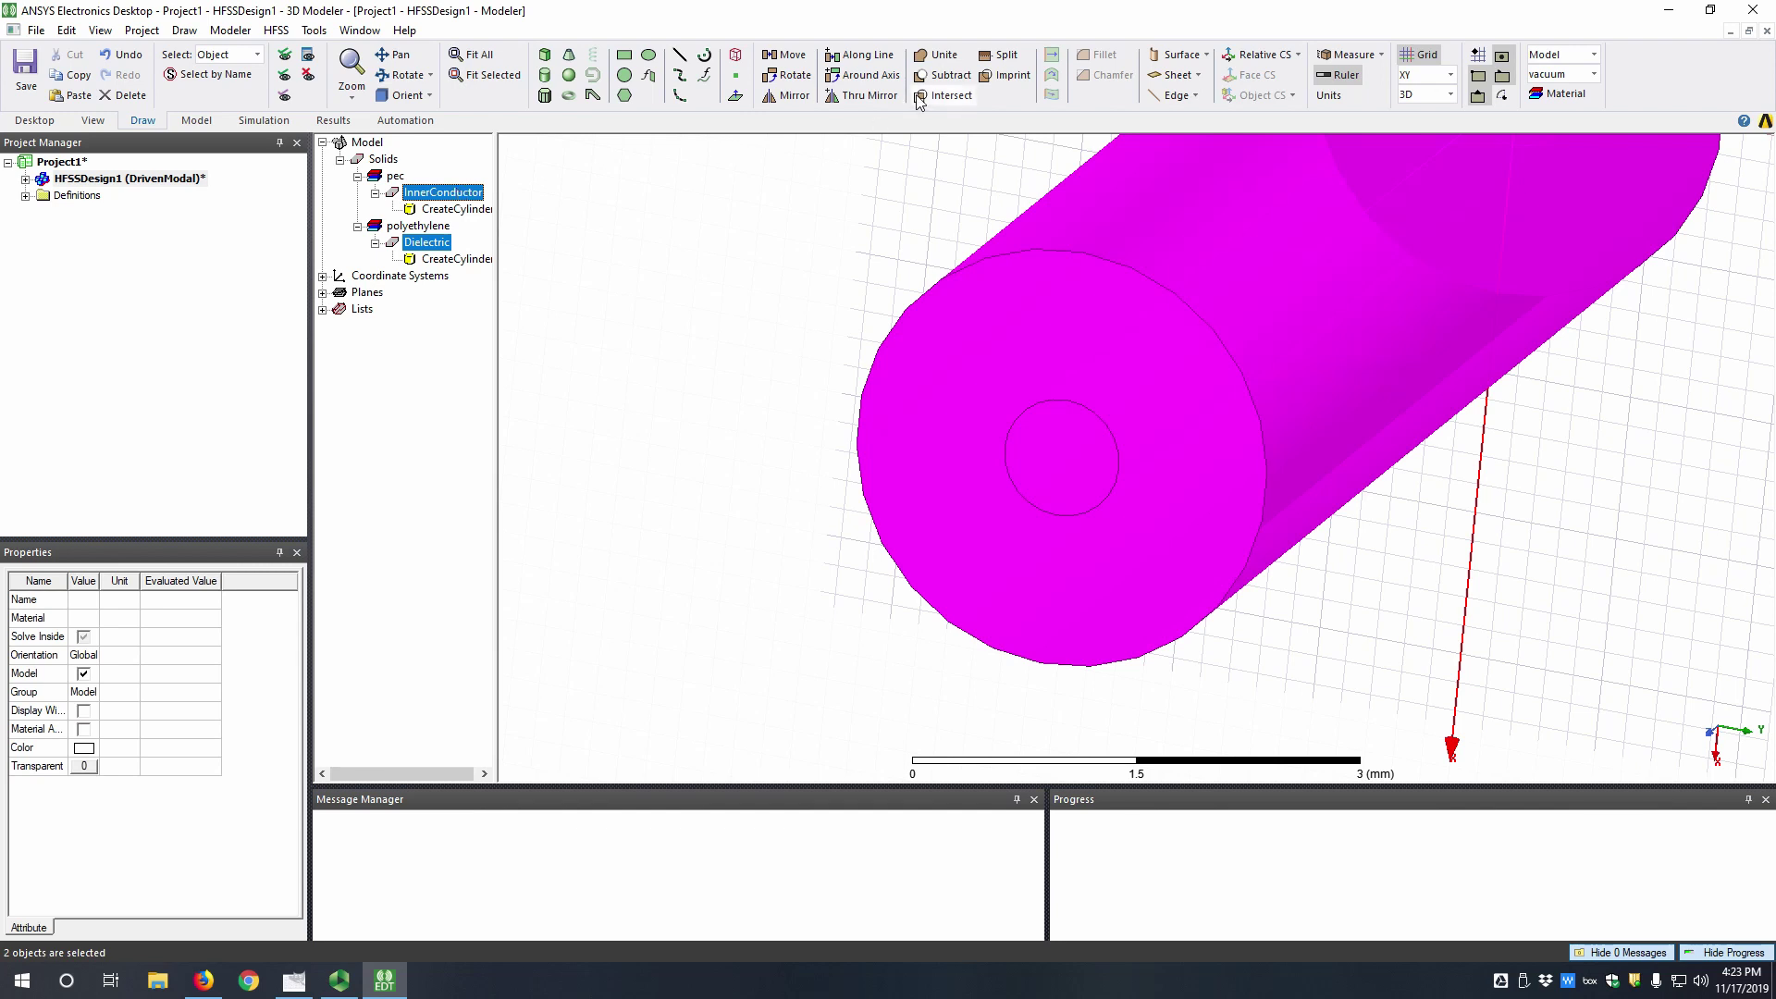
pyautogui.click(942, 78)
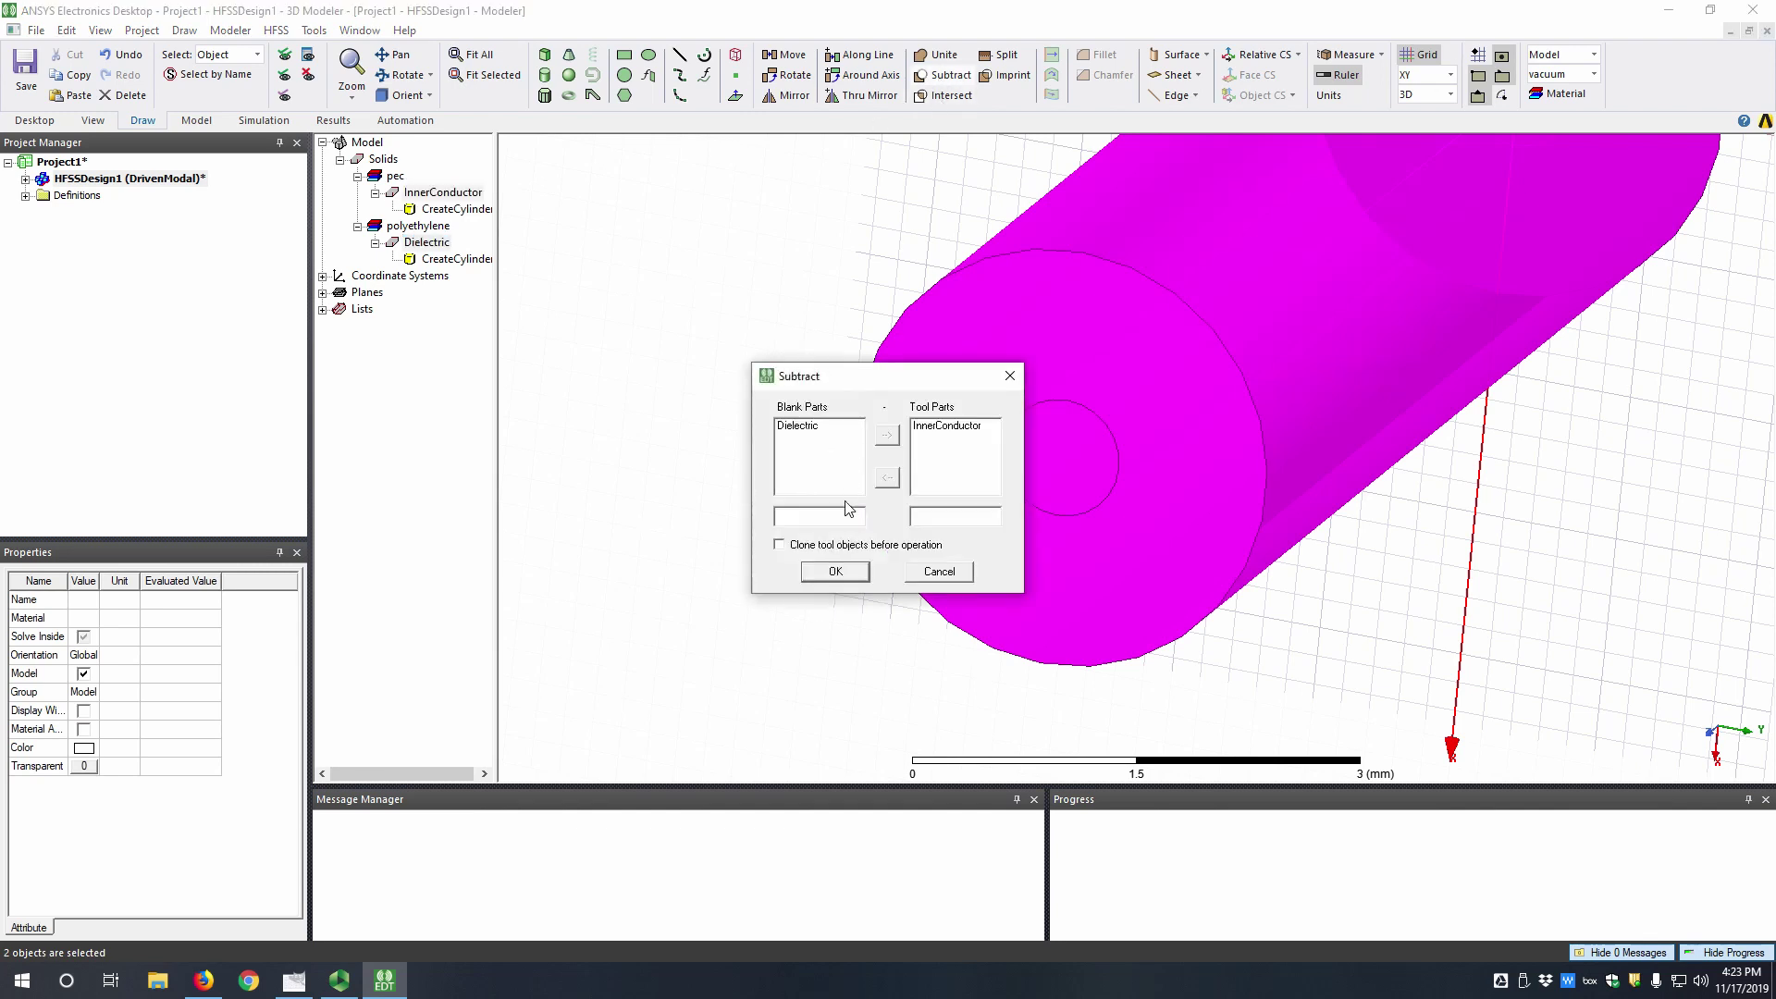
pyautogui.click(838, 573)
pyautogui.click(782, 515)
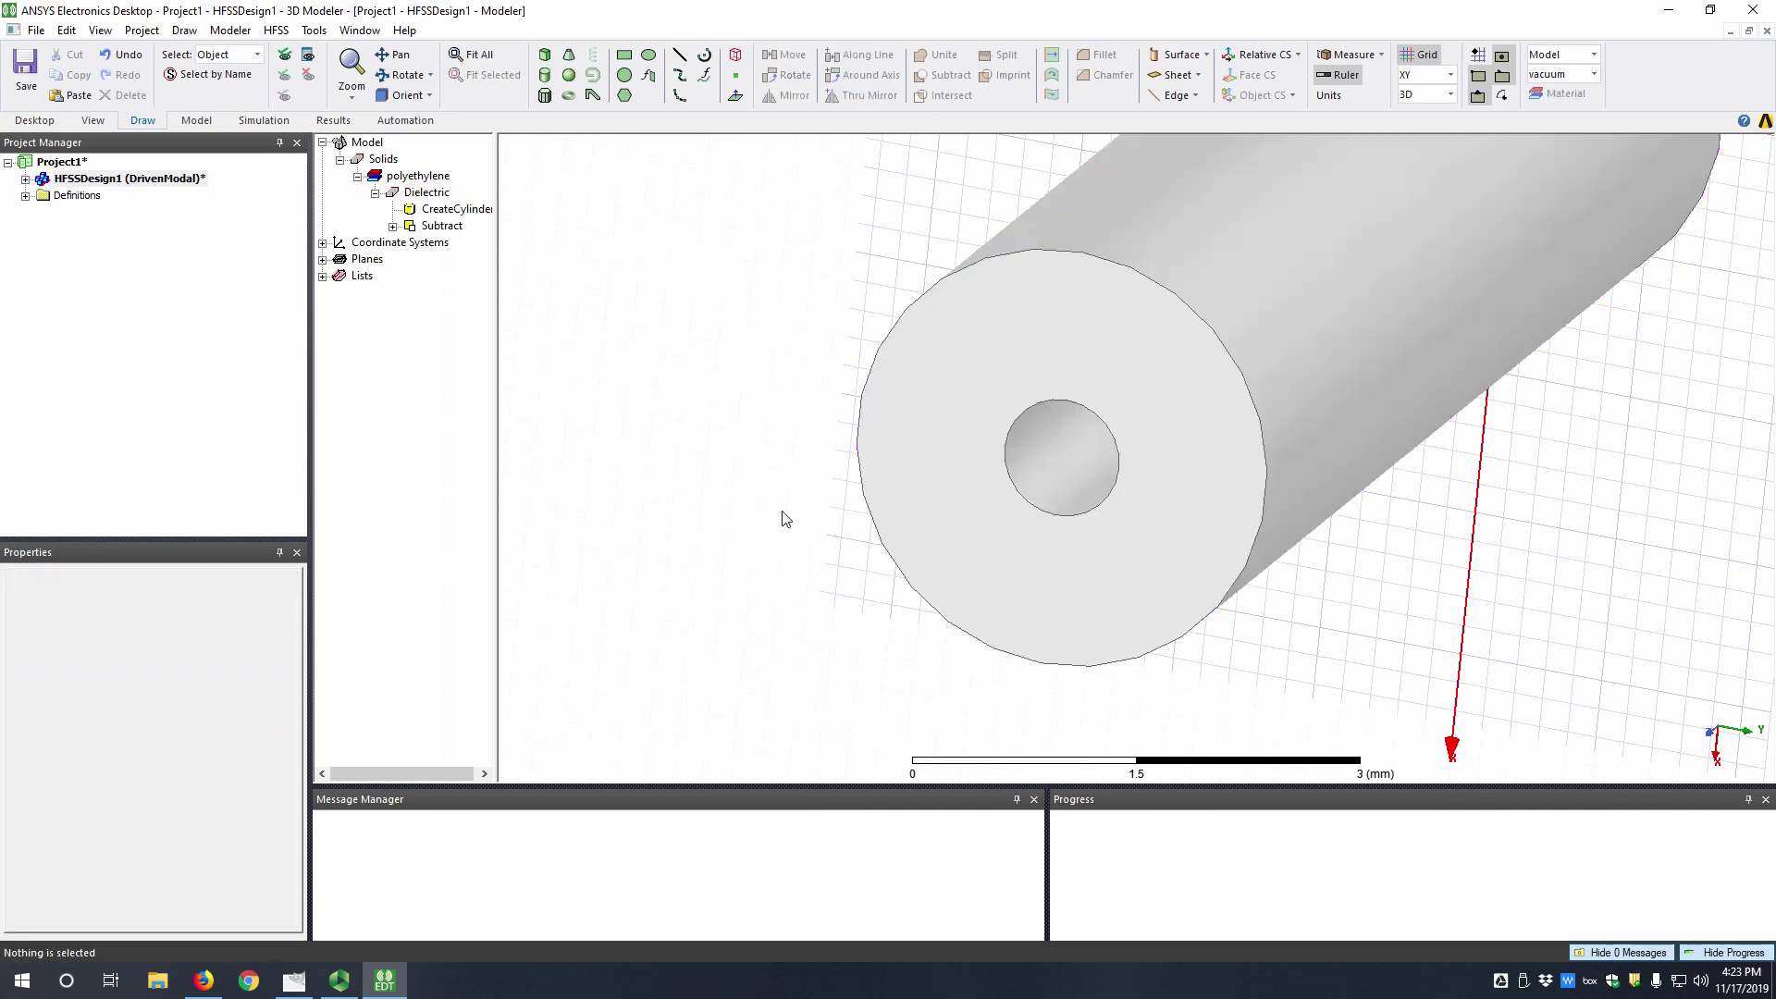
pyautogui.keyDown('alt'); pyautogui.moveTo(817, 511); pyautogui.dragTo(840, 481); pyautogui.keyUp('alt')
pyautogui.hotkey('ctrl', 'z')
# - Subtract InnerConductor from Dielectric, cloning the tool object so that the inner conductor is kept
pyautogui.click(679, 396)
pyautogui.click(428, 244)
pyautogui.keyDown('ctrl'); pyautogui.click(442, 192); pyautogui.keyUp('ctrl')
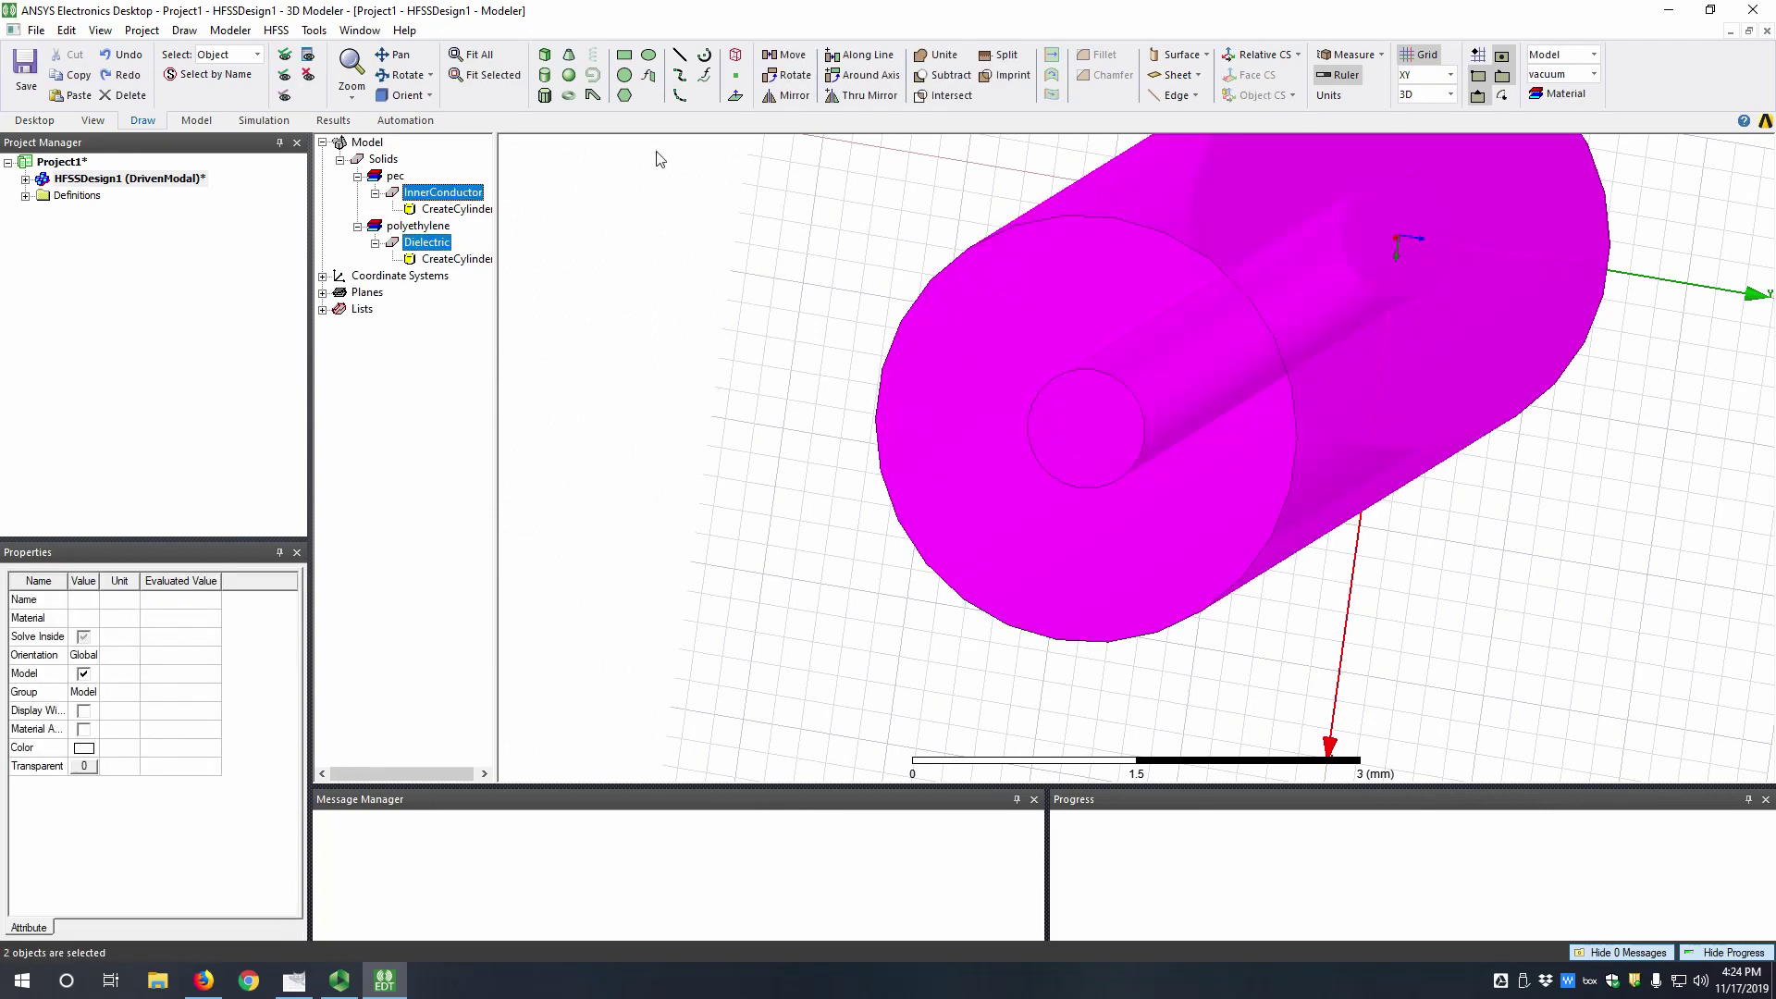
pyautogui.click(950, 75)
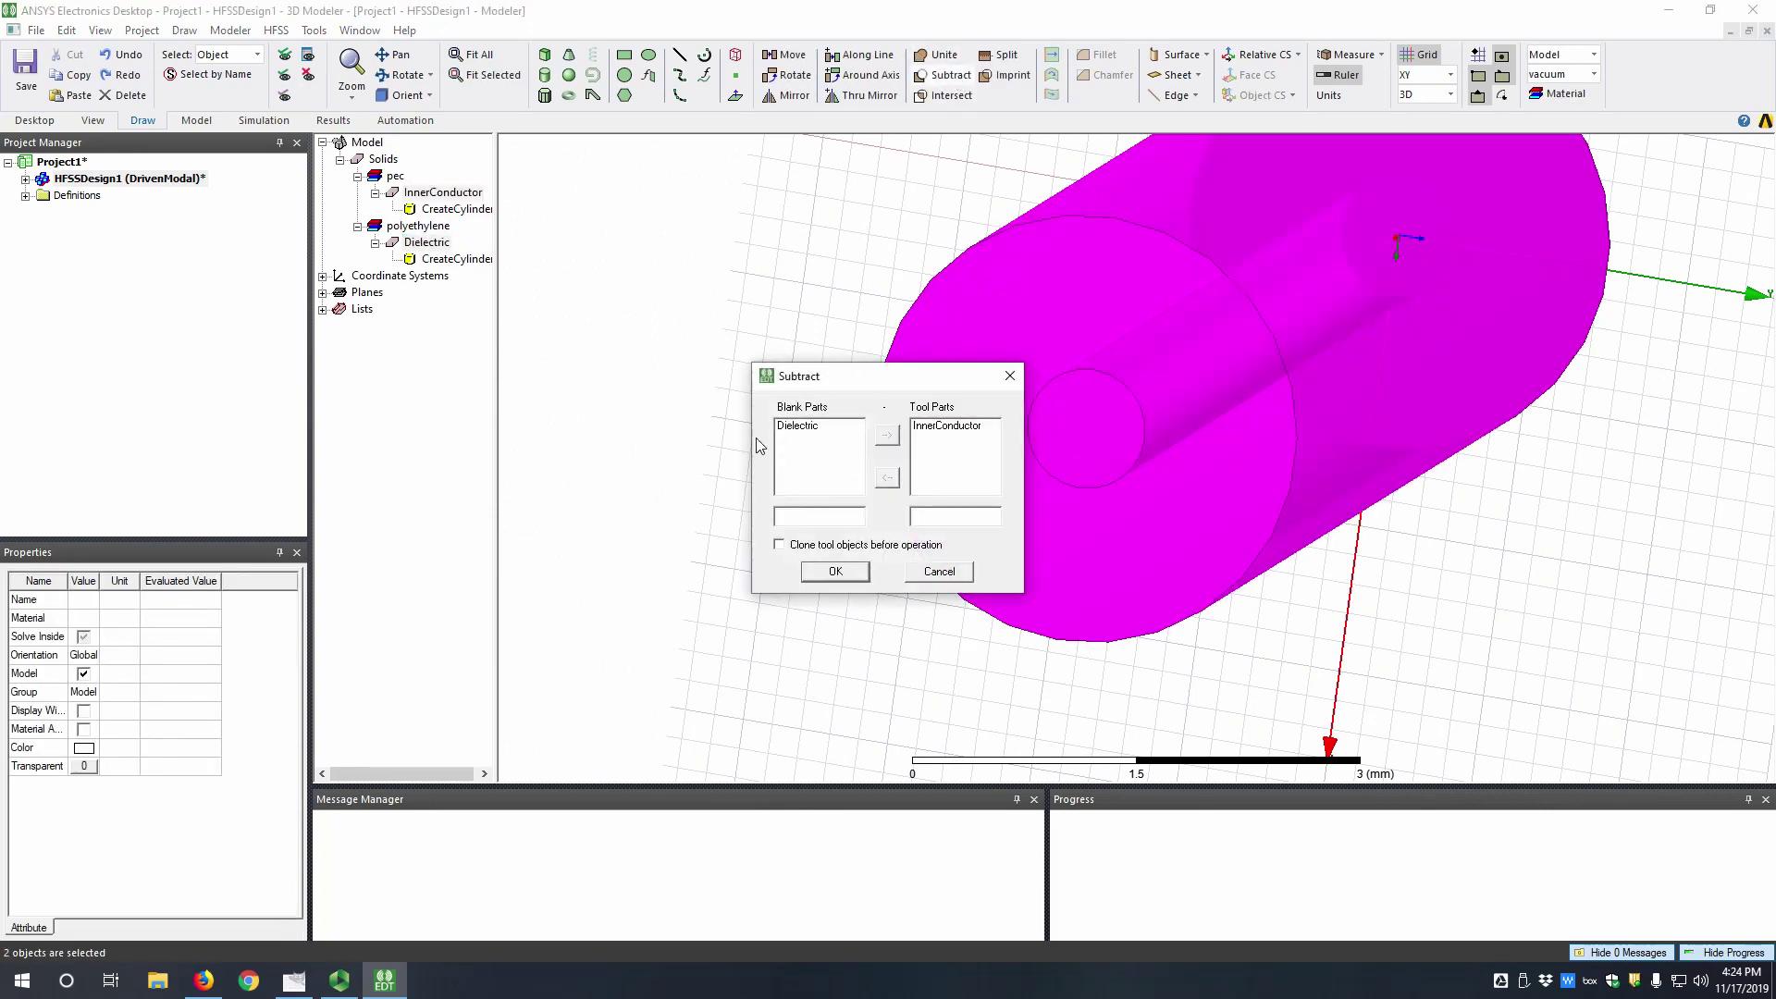
pyautogui.click(814, 548)
pyautogui.click(835, 571)
pyautogui.click(801, 459)
pyautogui.keyDown('alt'); pyautogui.moveTo(1064, 463); pyautogui.dragTo(1100, 443); pyautogui.keyUp('alt')
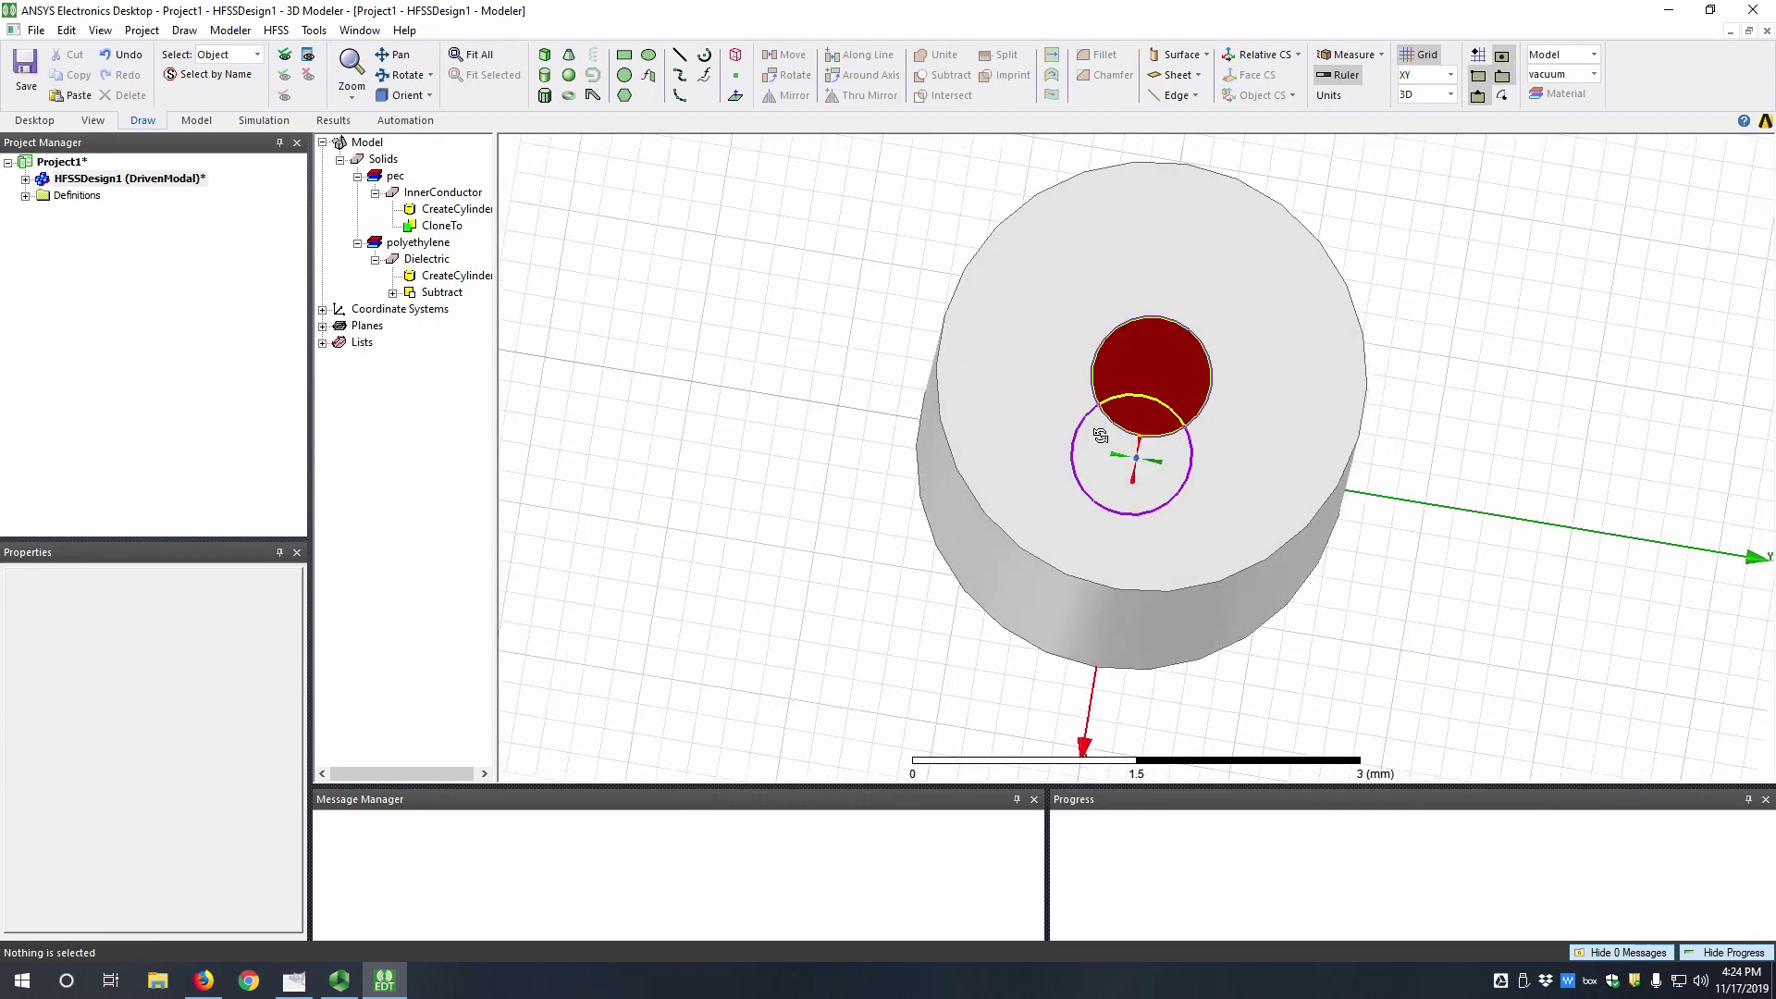
pyautogui.keyDown('alt'); pyautogui.moveTo(1097, 435); pyautogui.dragTo(745, 436); pyautogui.keyUp('alt')
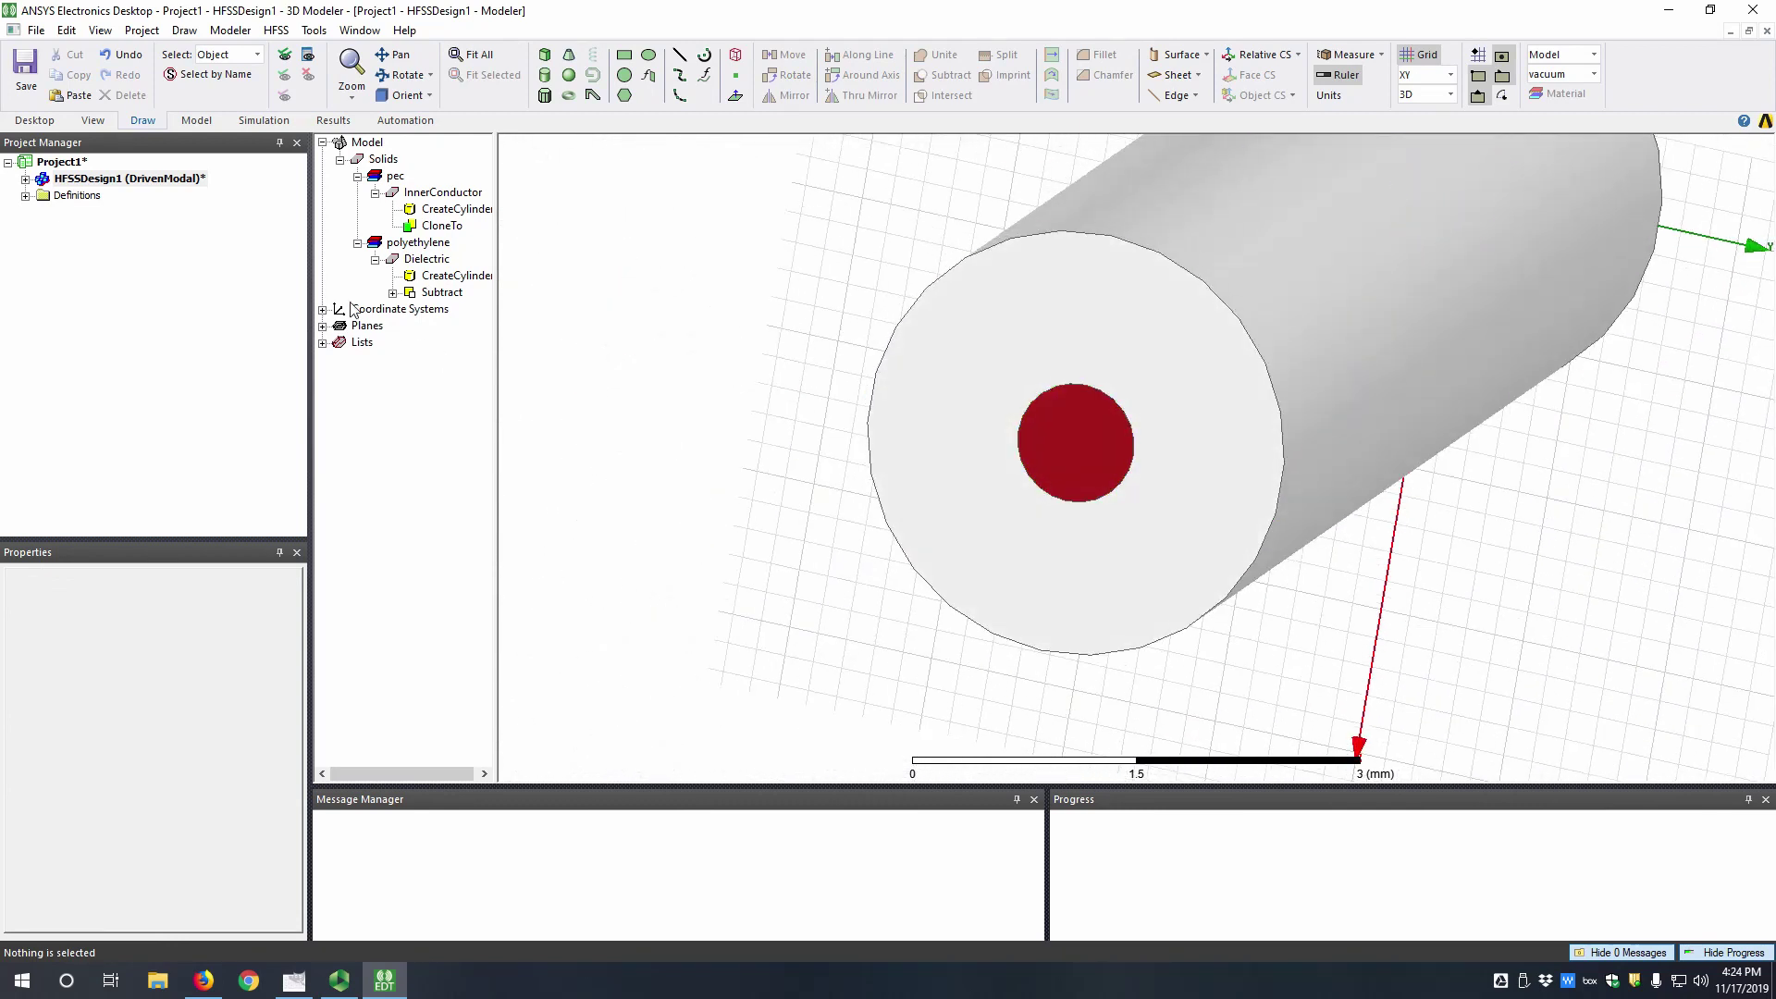
# - Assign a wave port named 1 with 3 modes and no renormalization to the dielectric's end face away from the origin
pyautogui.keyDown('alt'); pyautogui.moveTo(829, 313); pyautogui.dragTo(1258, 487); pyautogui.keyUp('alt')
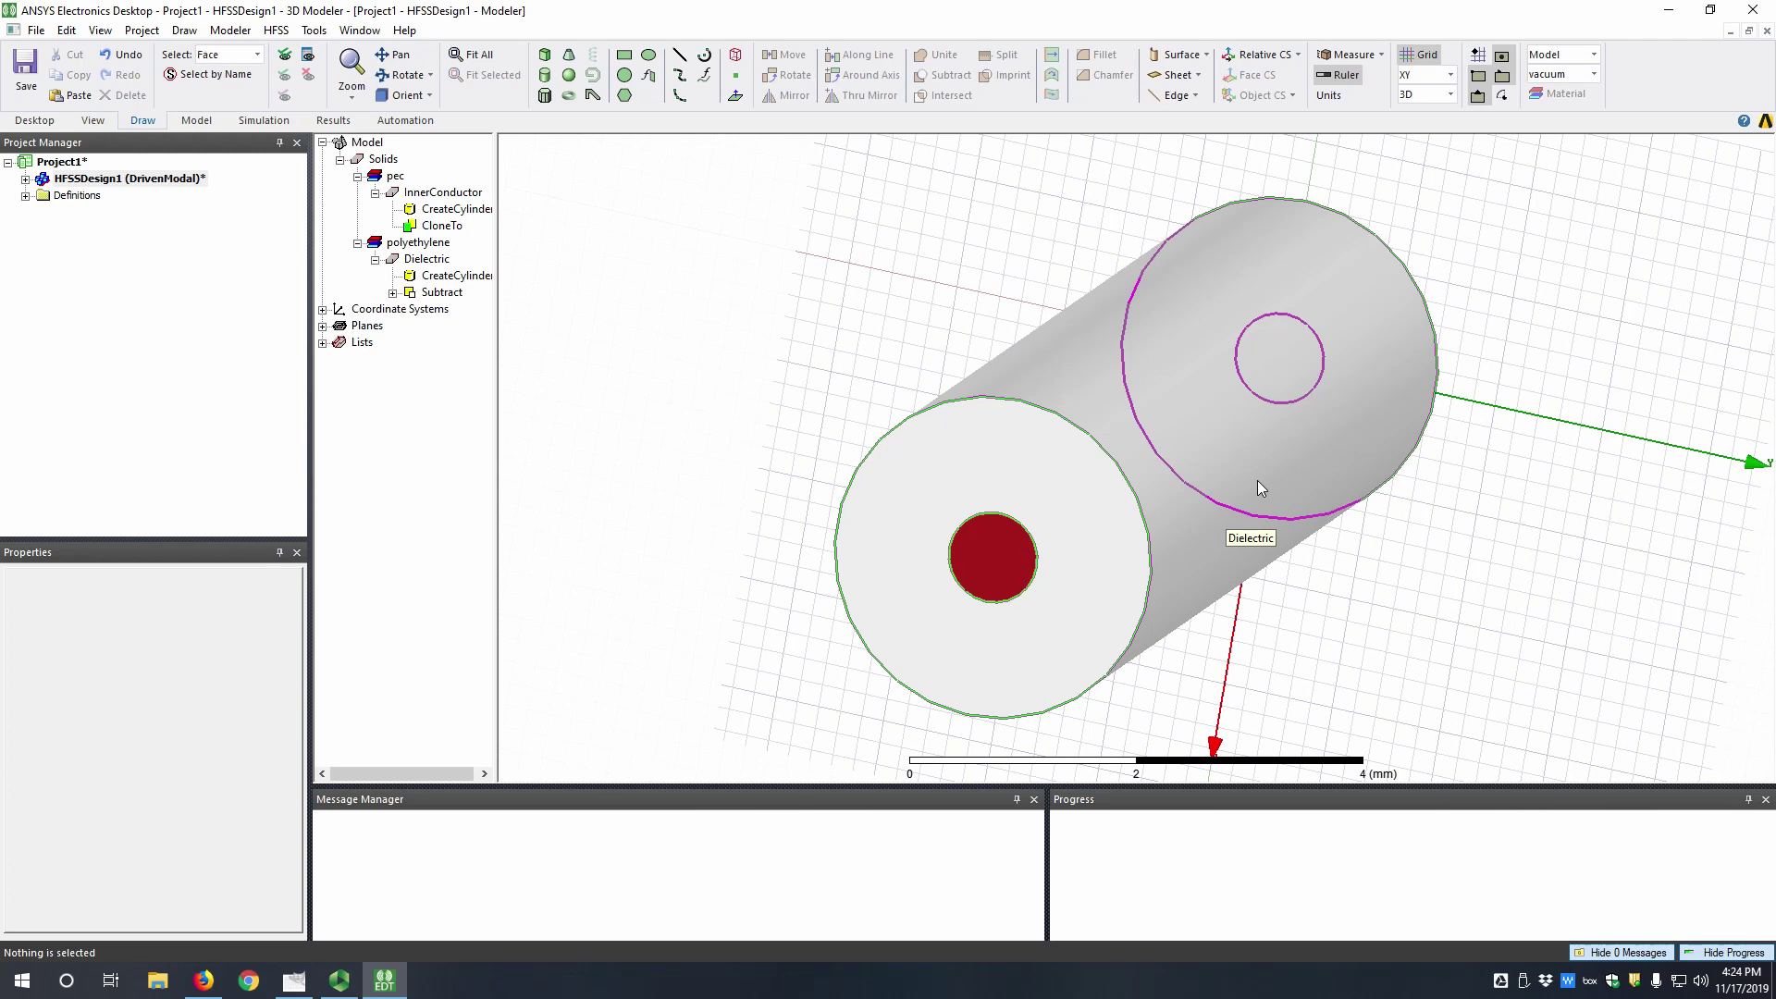
pyautogui.click(1088, 617)
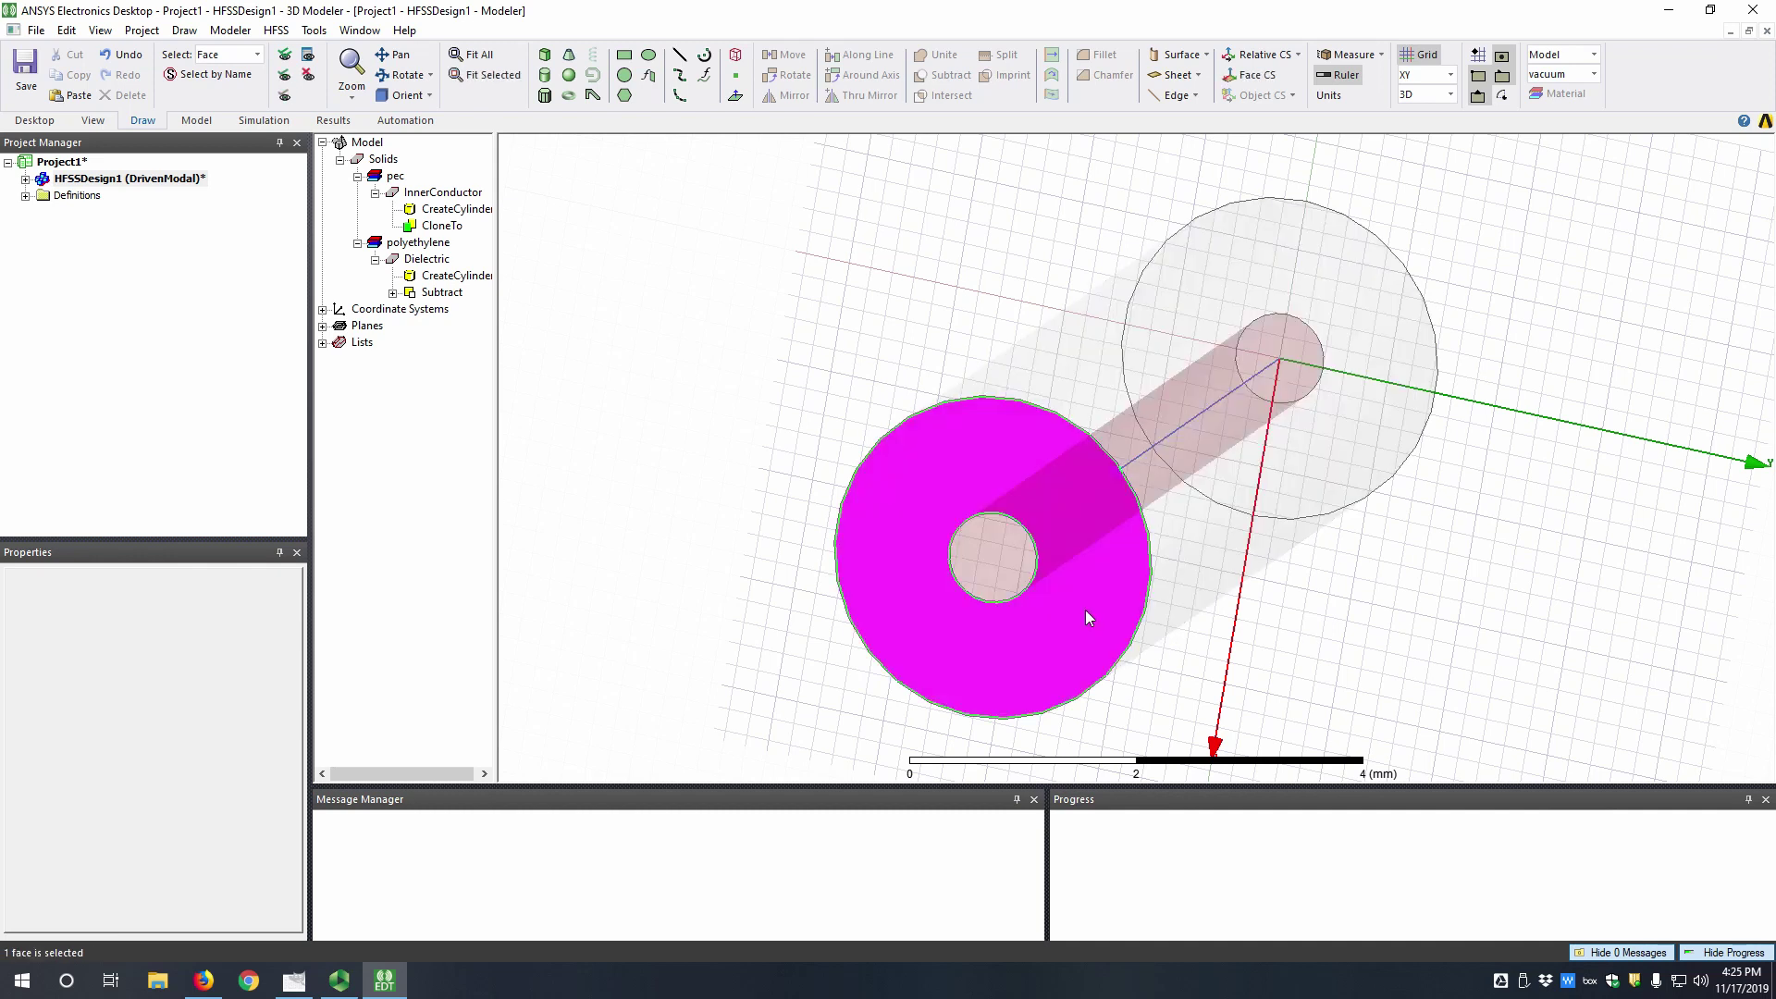
pyautogui.rightClick(1025, 435)
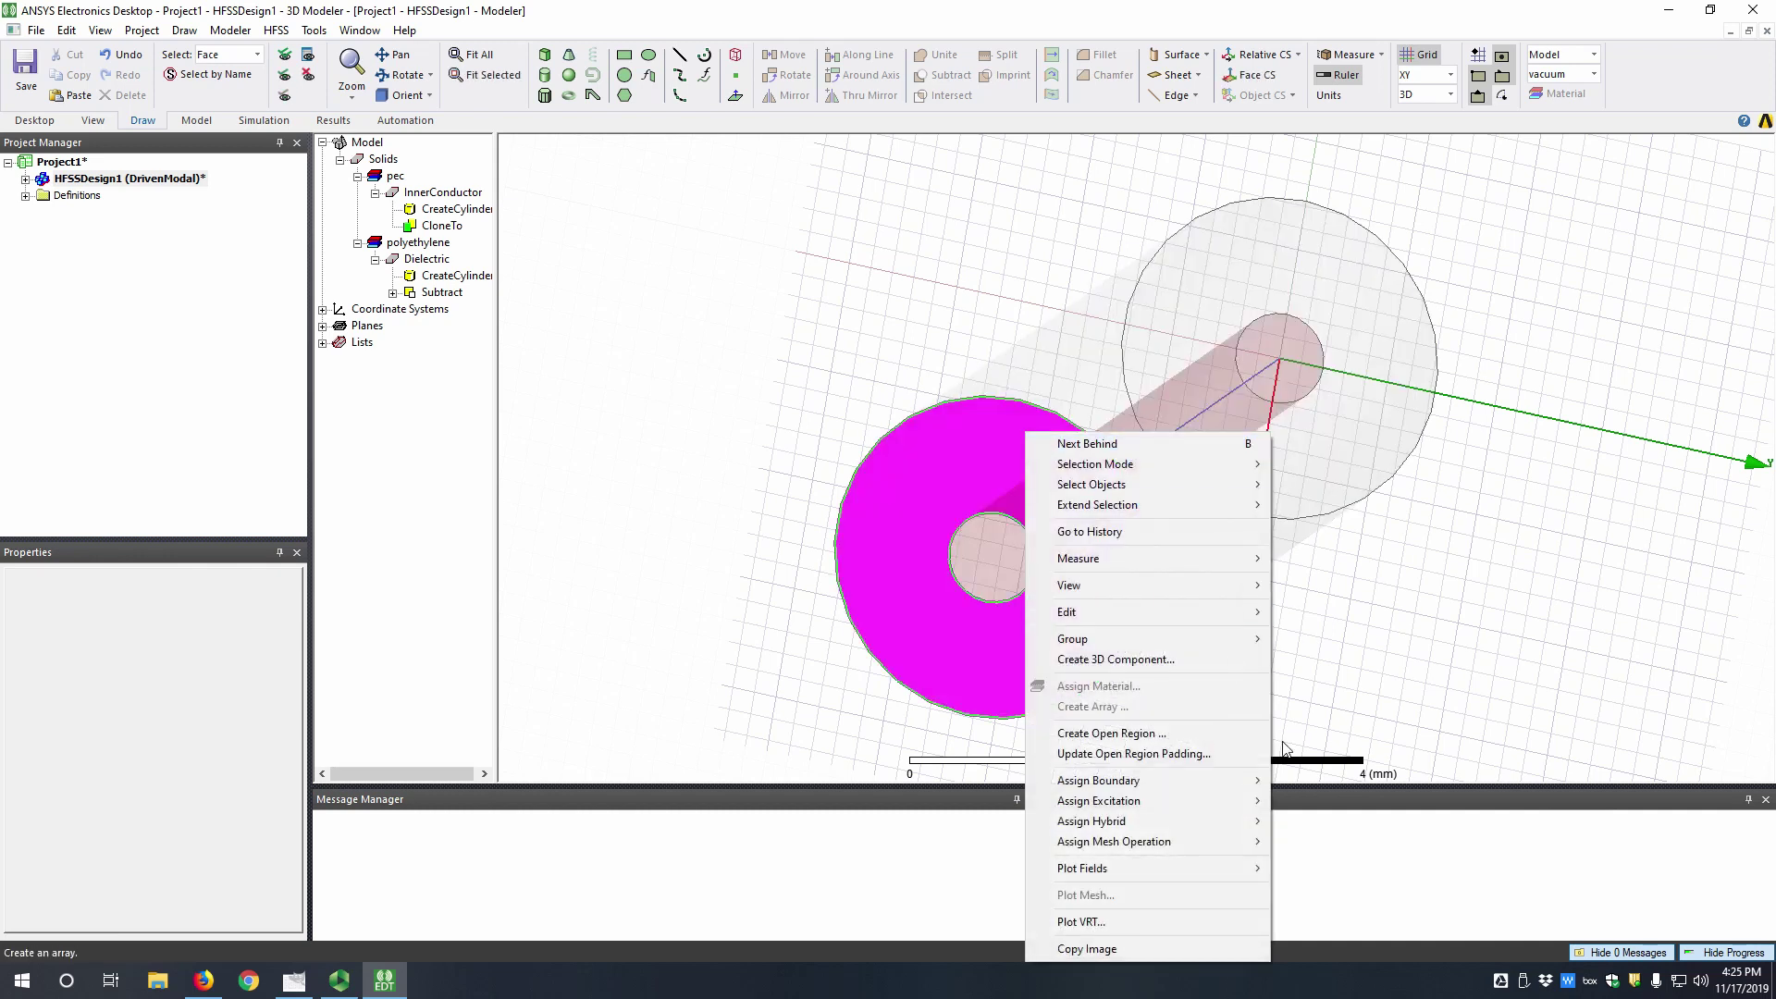
pyautogui.moveTo(1231, 810)
pyautogui.click(1309, 800)
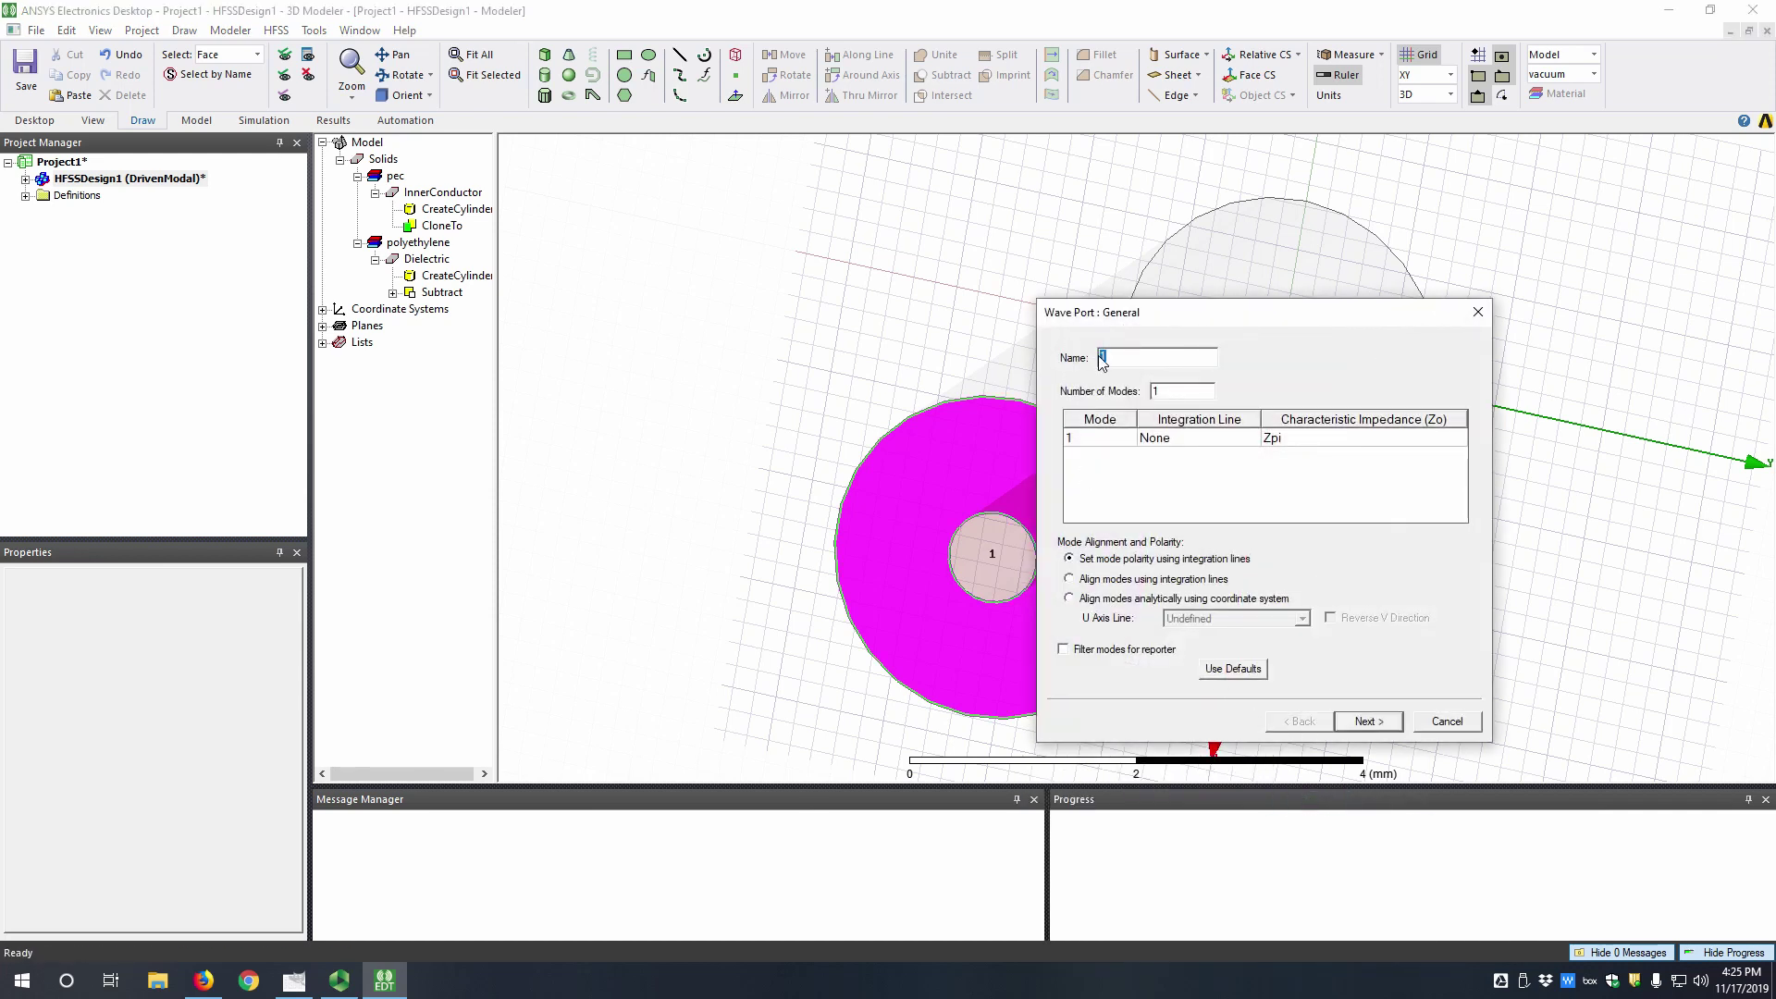
pyautogui.doubleClick(1182, 391)
pyautogui.write('3')
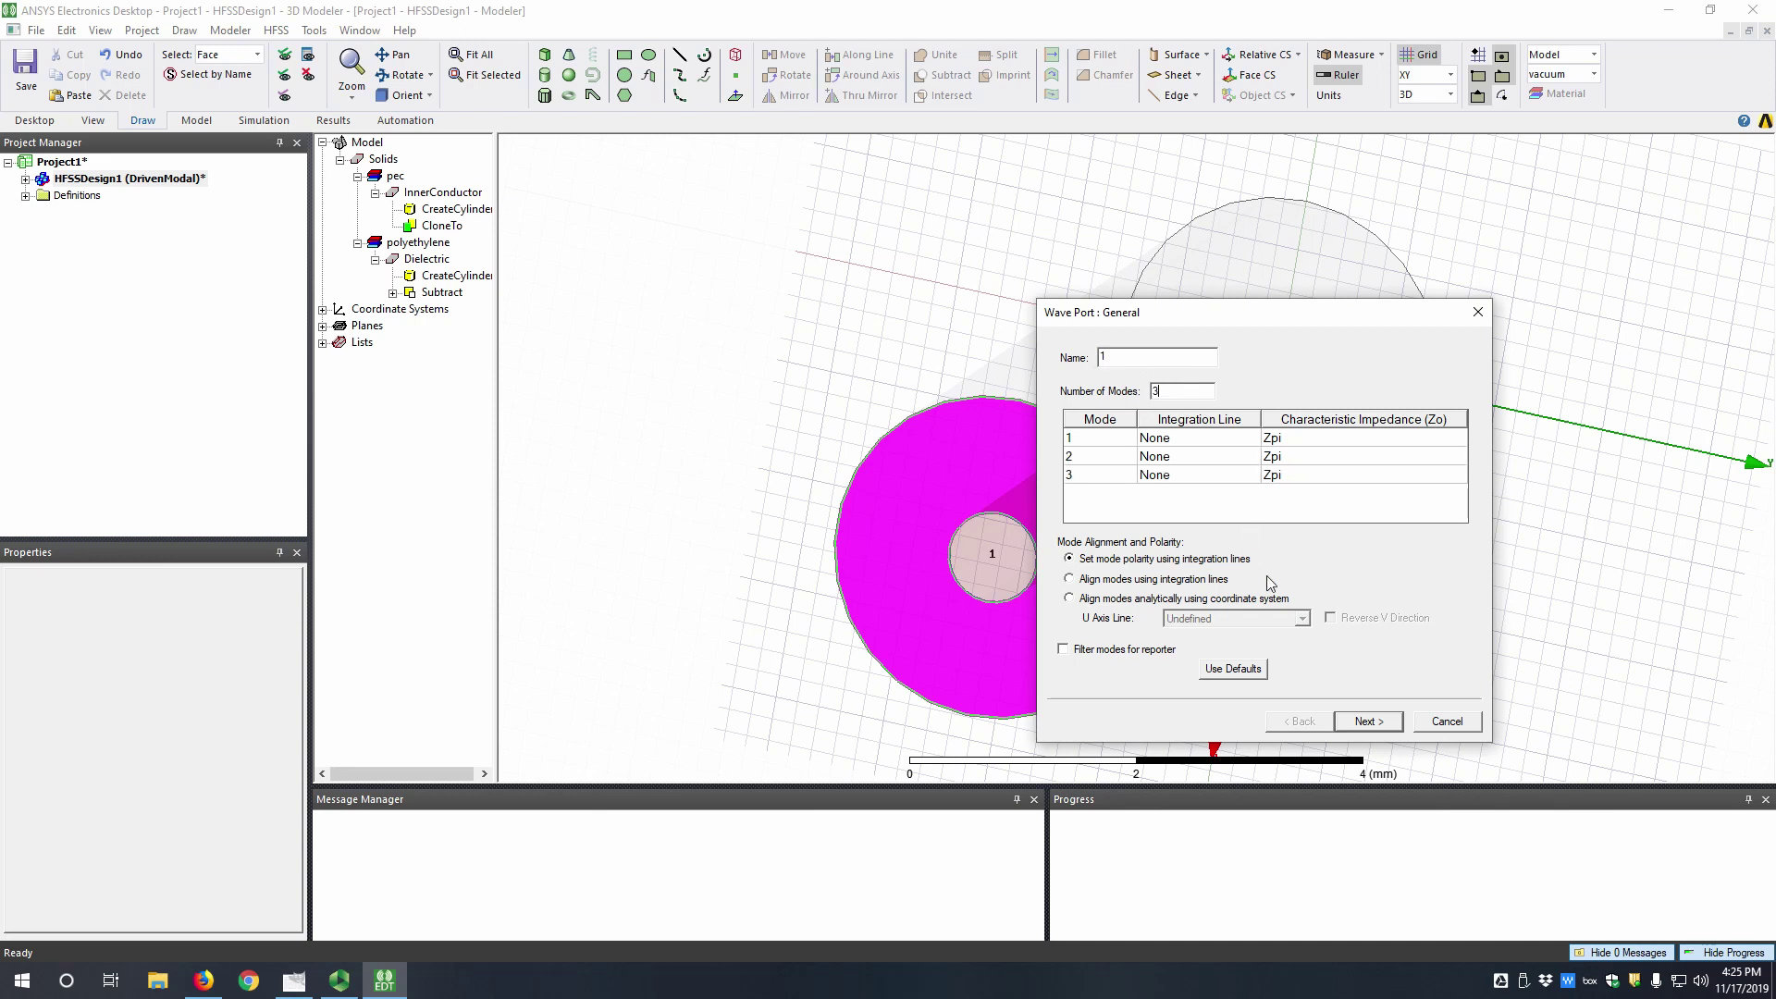
pyautogui.click(1383, 728)
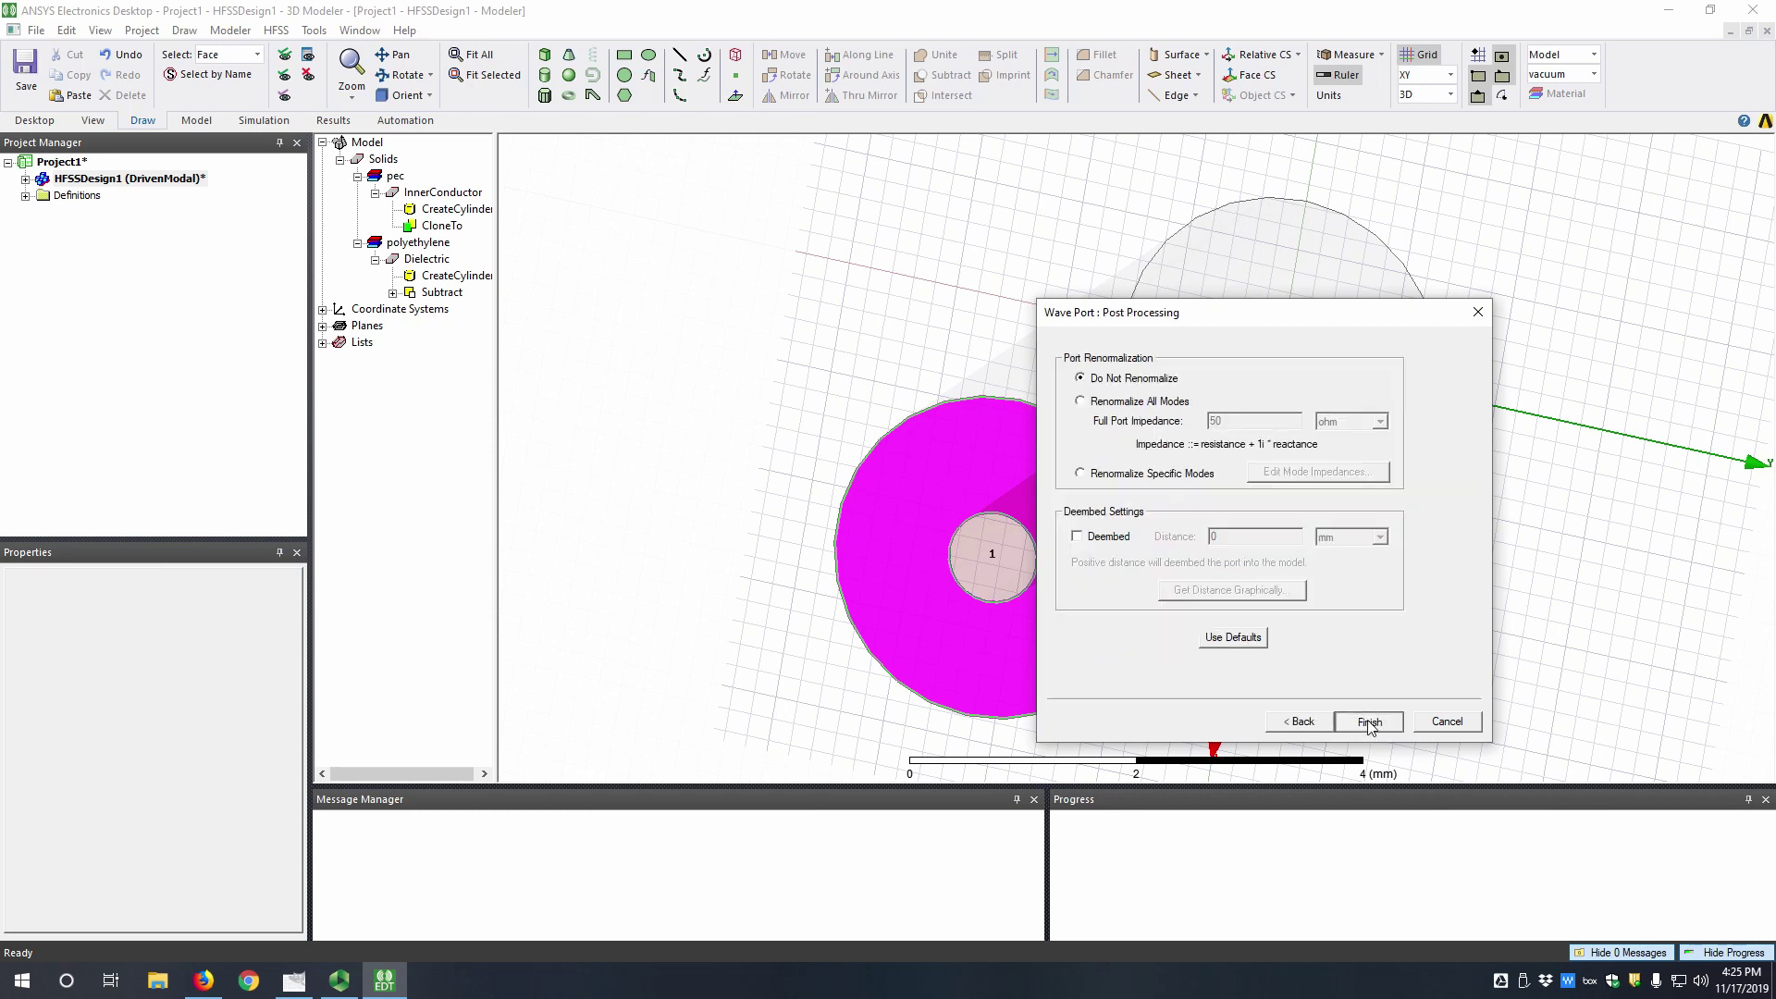
pyautogui.click(1375, 733)
# - Assign a wave port named 2 with 3 modes and no renormalization to the dielectric's end face at the origin
pyautogui.keyDown('alt'); pyautogui.moveTo(1391, 461); pyautogui.dragTo(1097, 515); pyautogui.keyUp('alt')
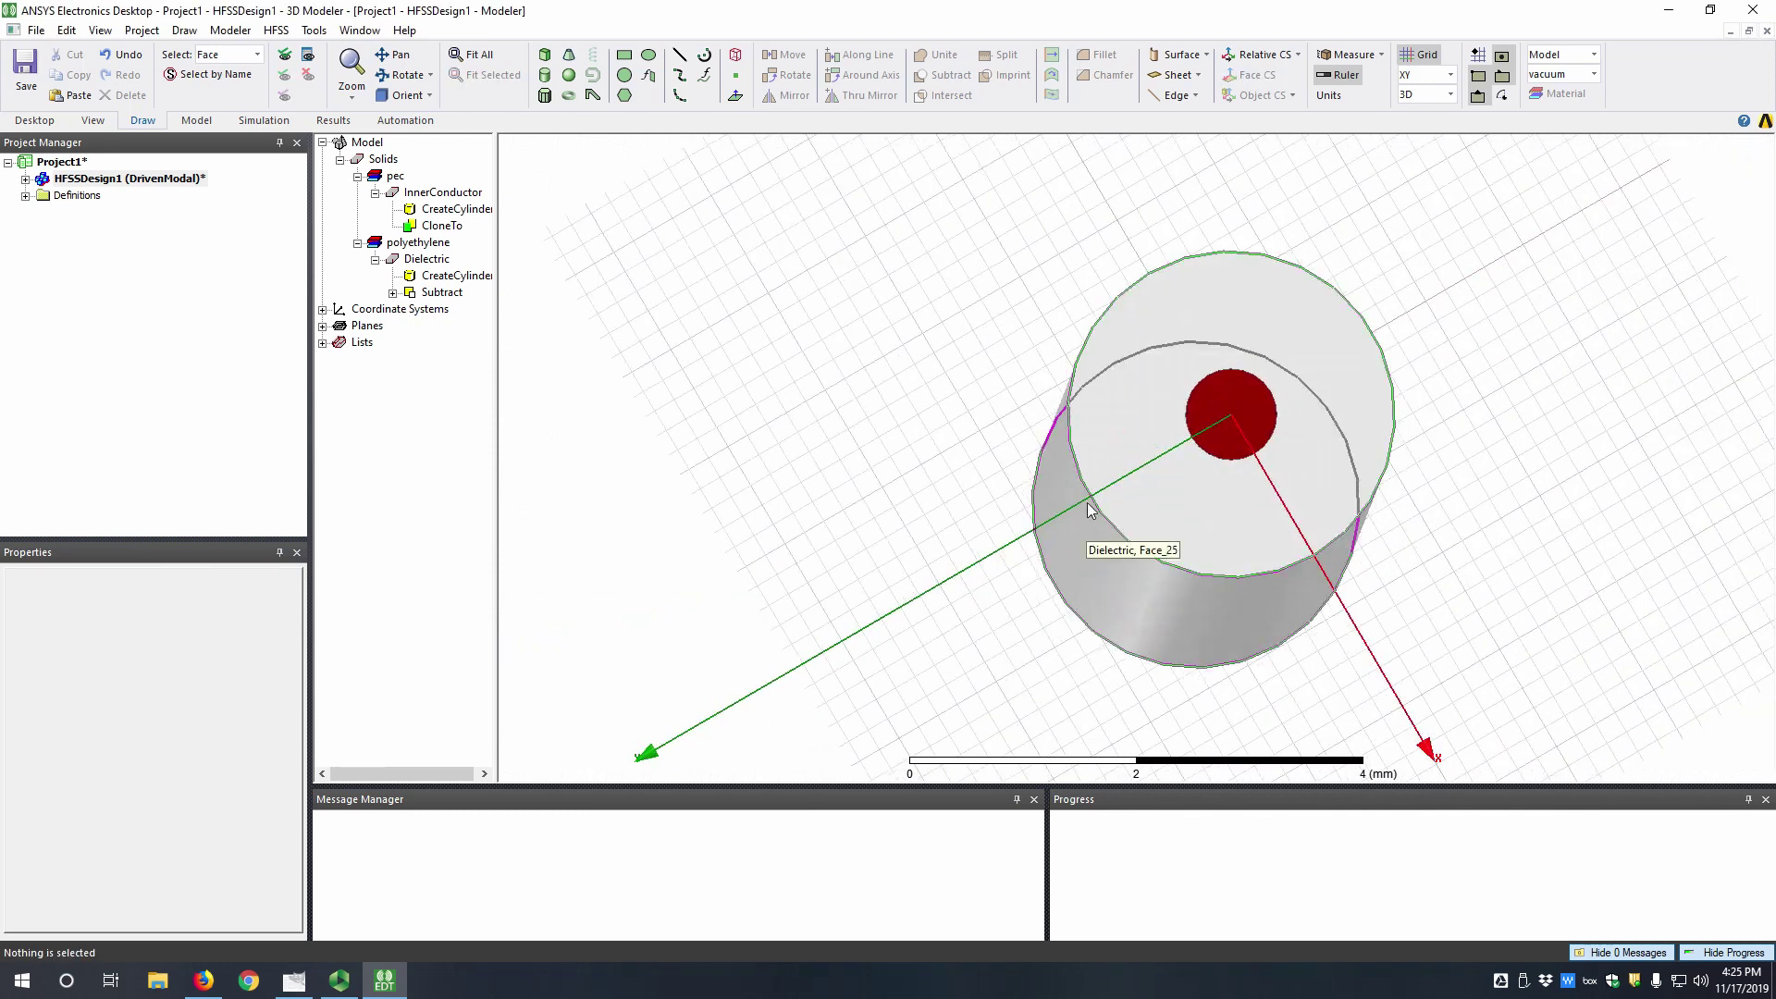
pyautogui.click(1130, 437)
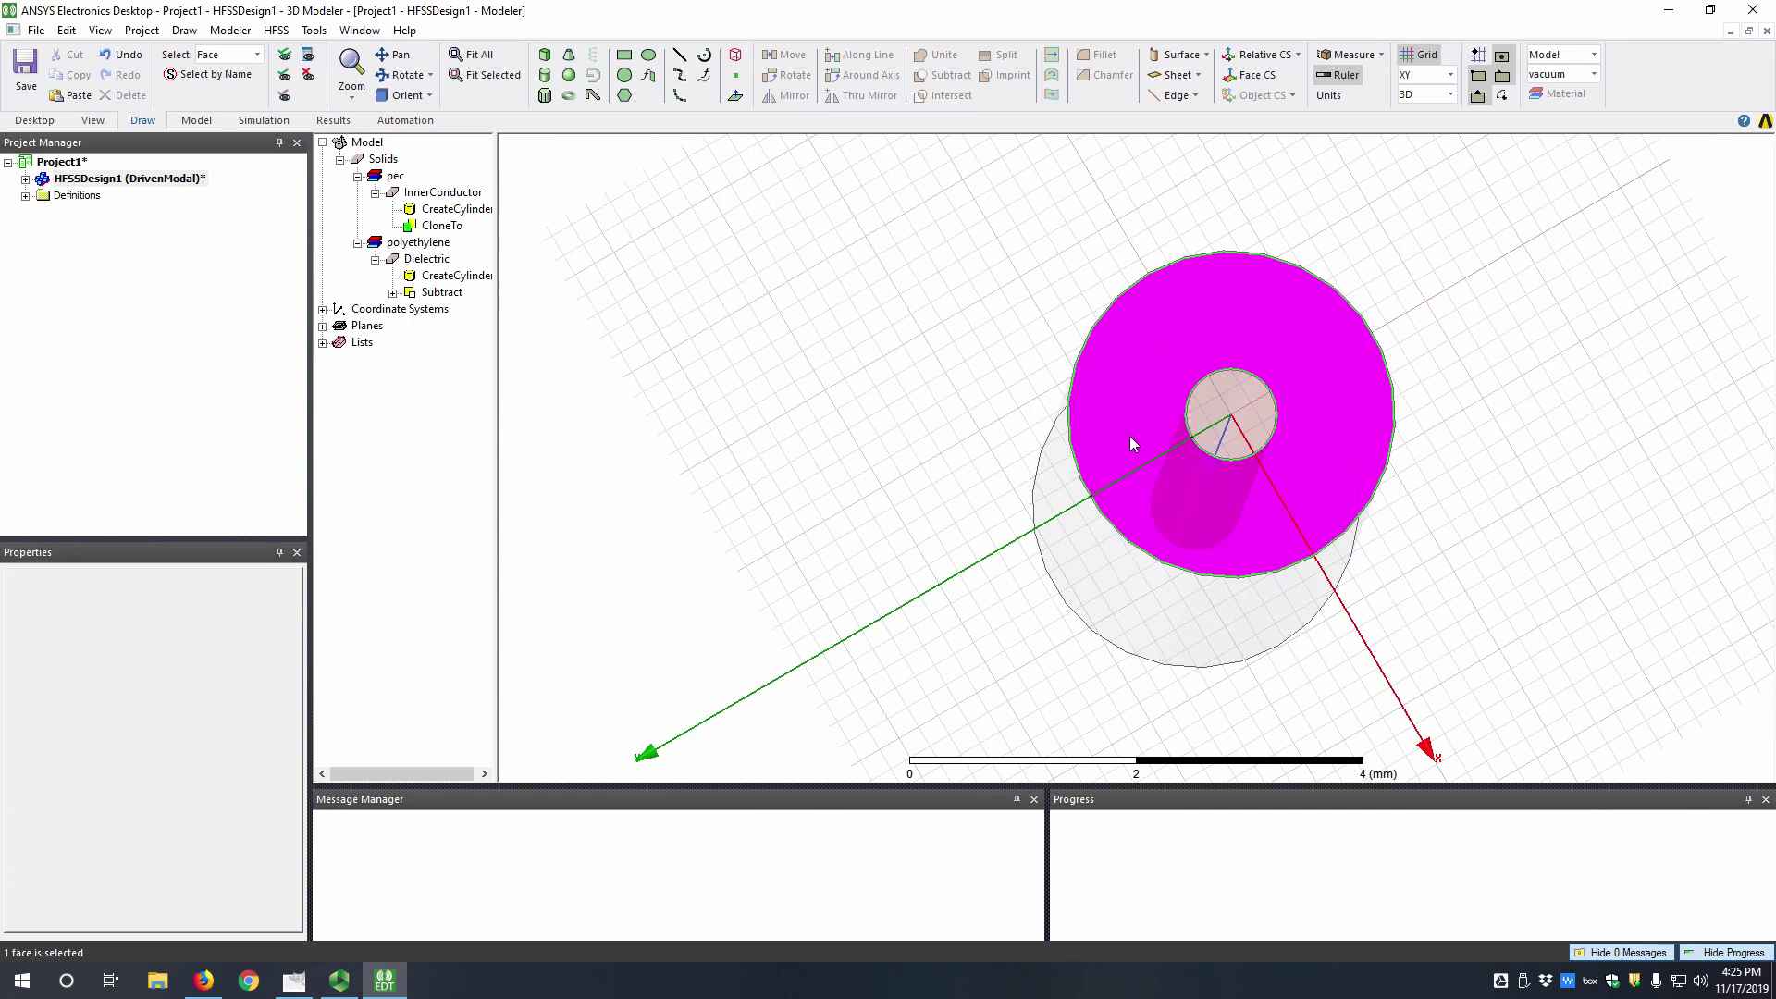
pyautogui.rightClick(1130, 436)
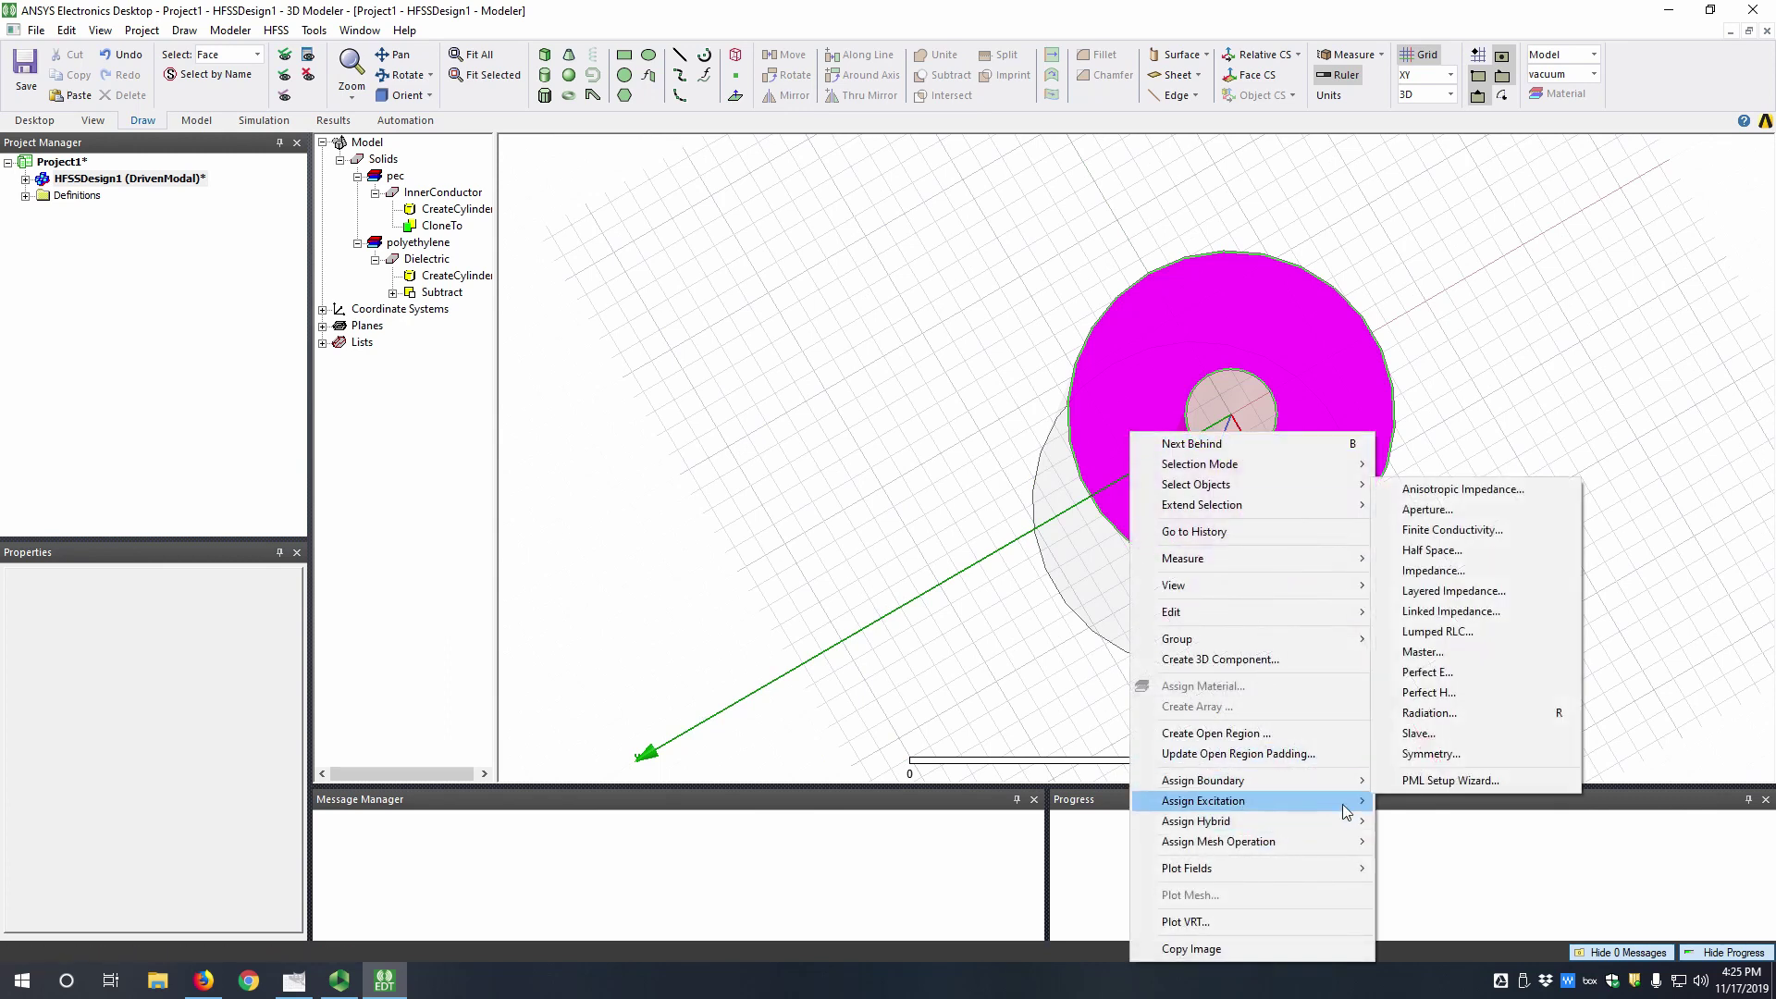
pyautogui.click(1432, 807)
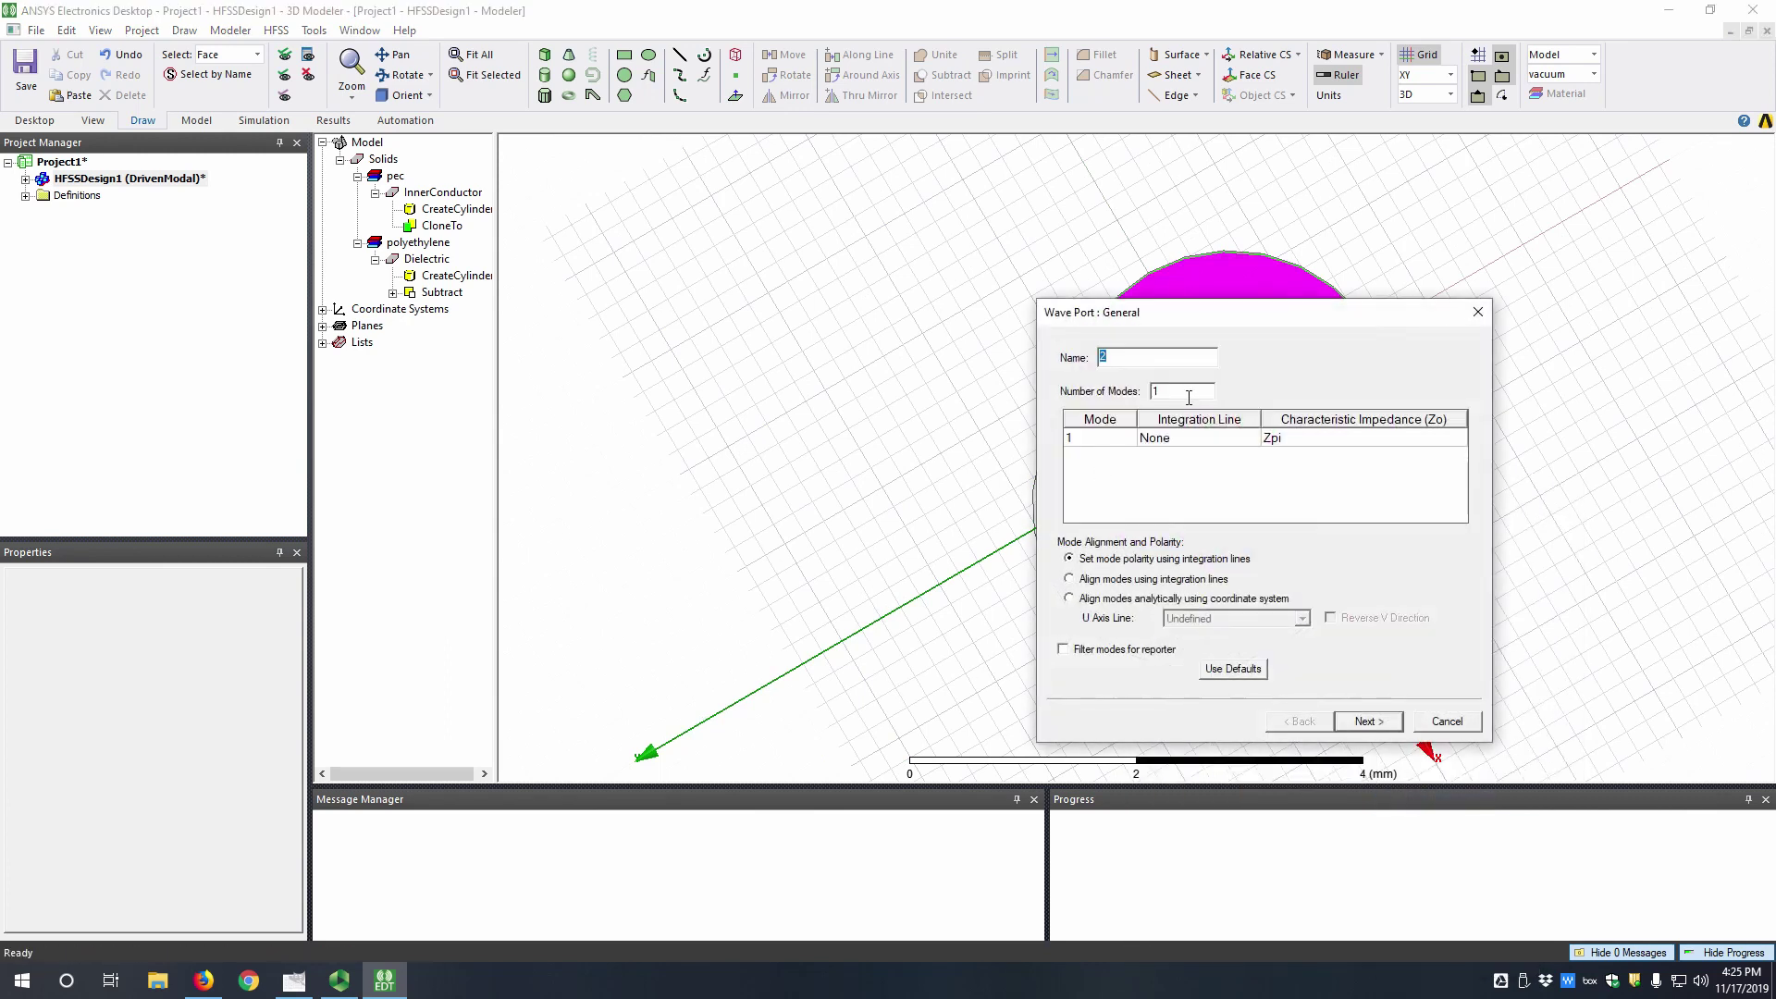
pyautogui.doubleClick(1189, 394)
pyautogui.write('3')
pyautogui.click(1369, 721)
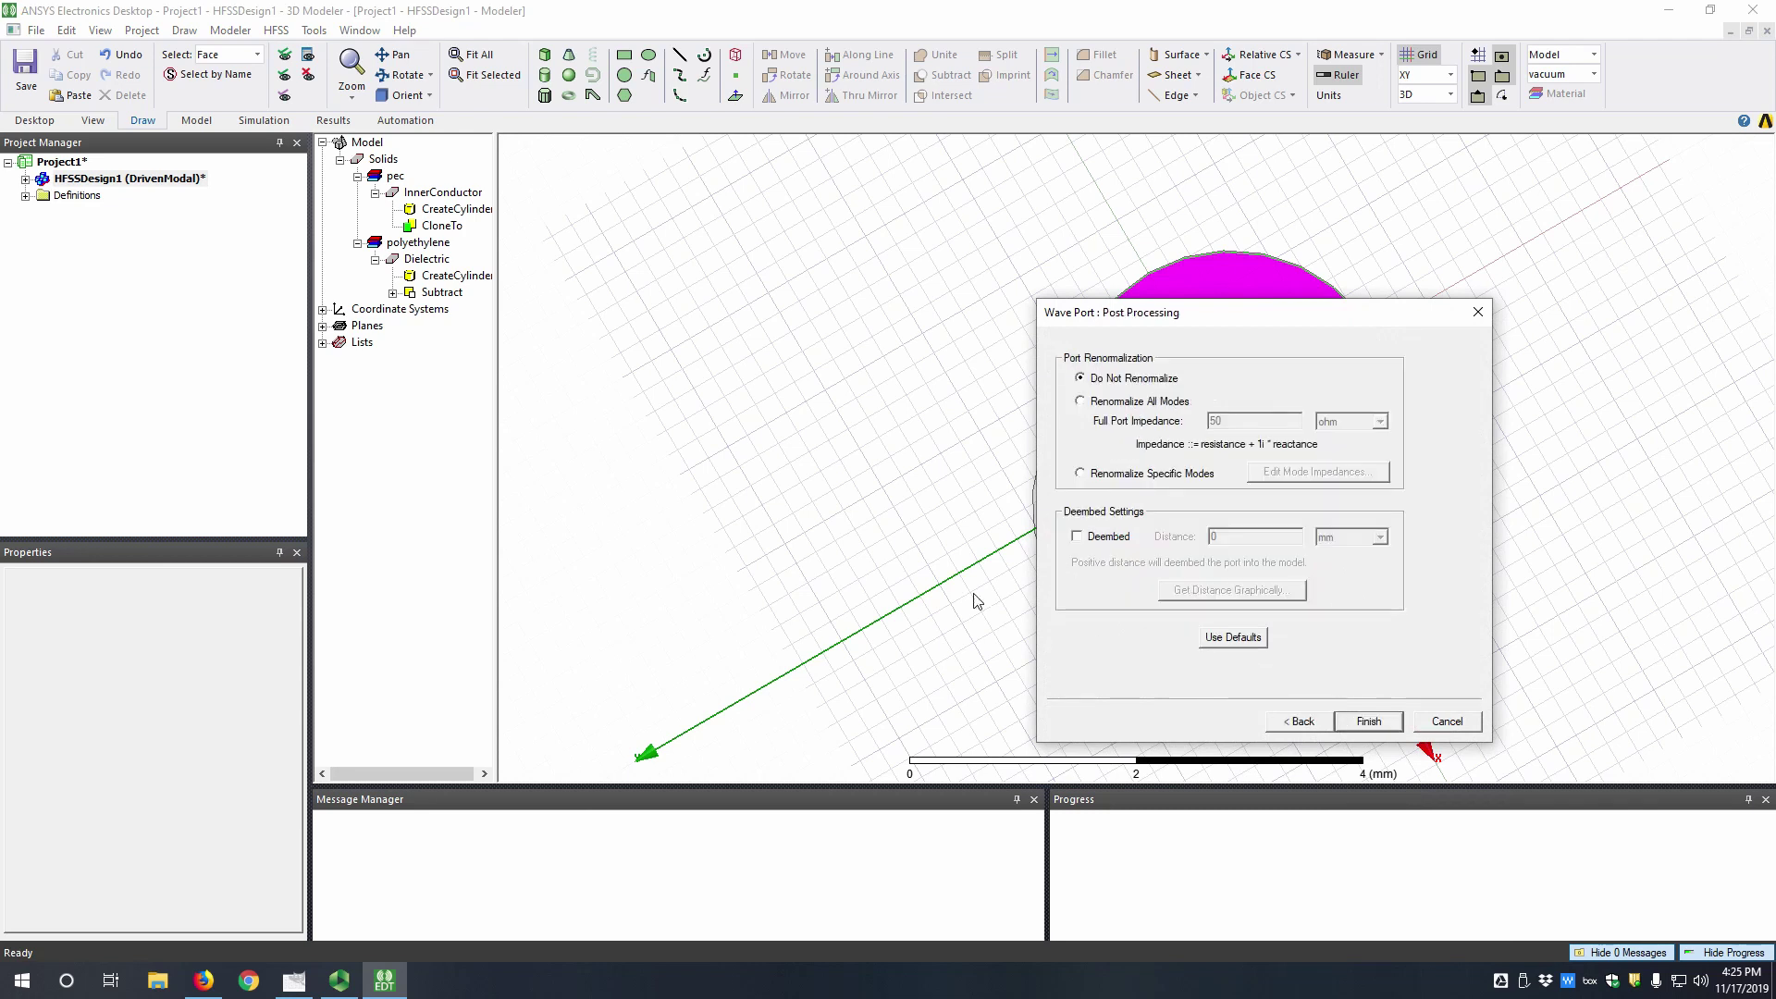
pyautogui.click(1369, 721)
pyautogui.scroll(3, 785, 530)
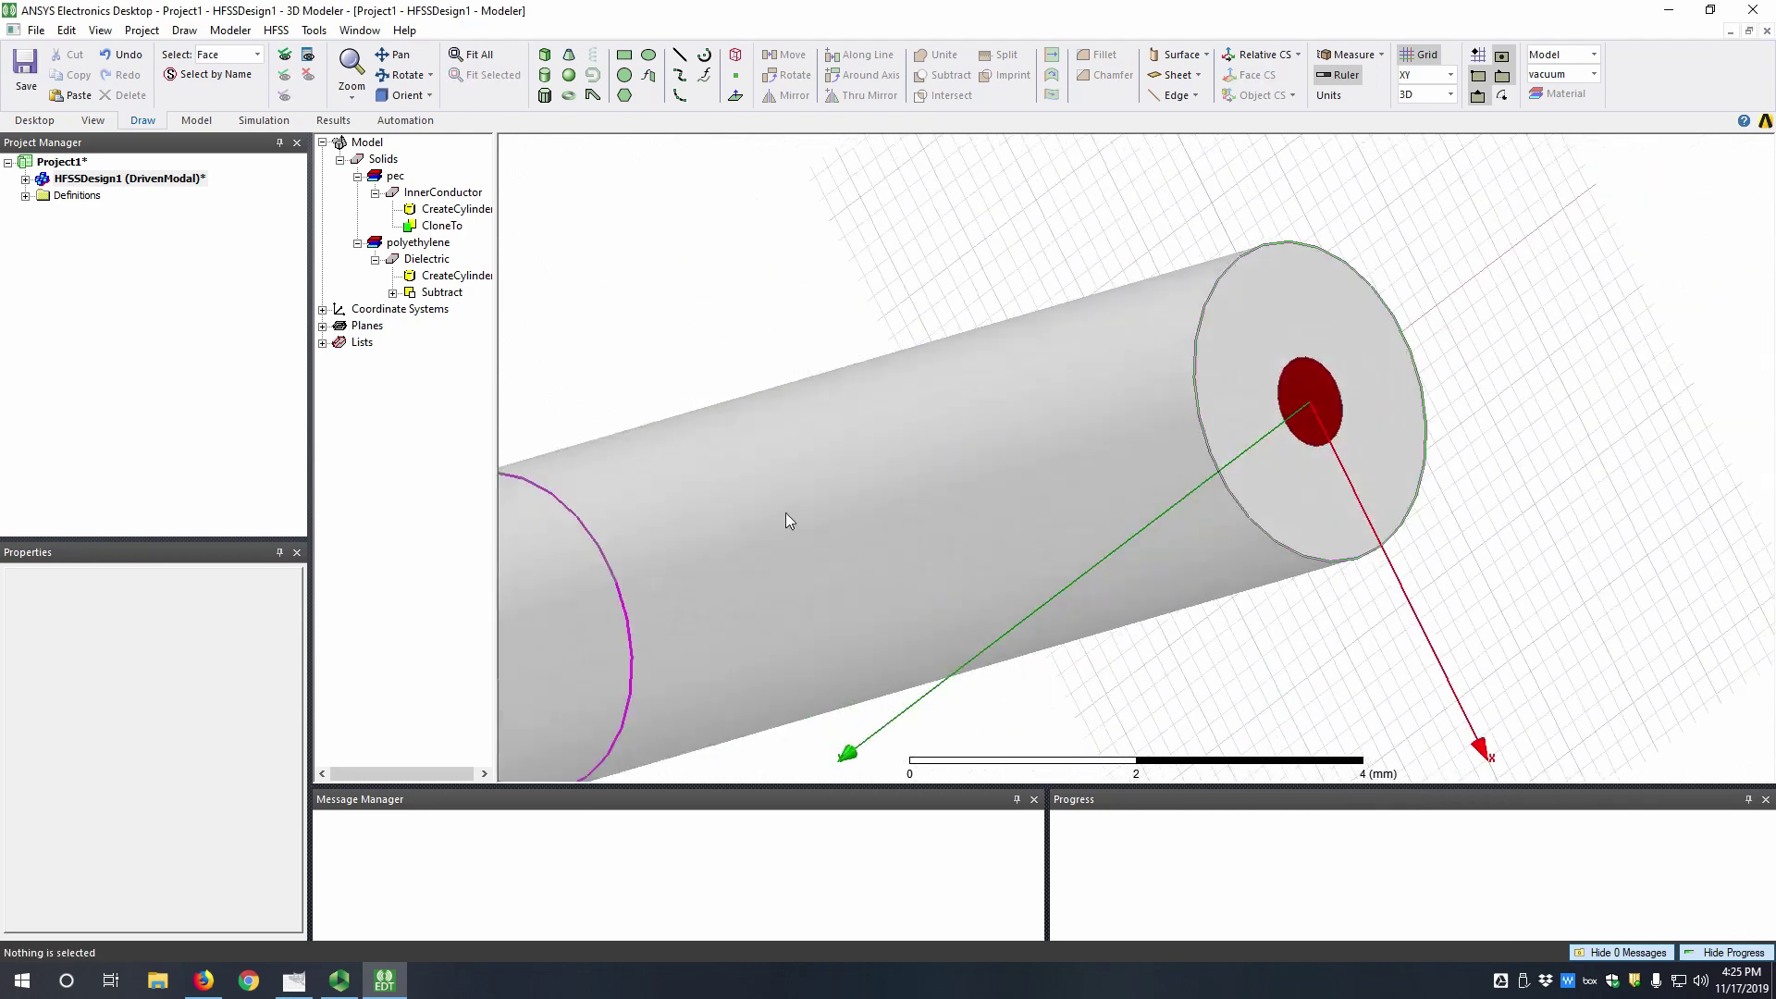
pyautogui.scroll(-2, 789, 529)
pyautogui.keyDown('alt'); pyautogui.moveTo(788, 529); pyautogui.dragTo(987, 197); pyautogui.keyUp('alt')
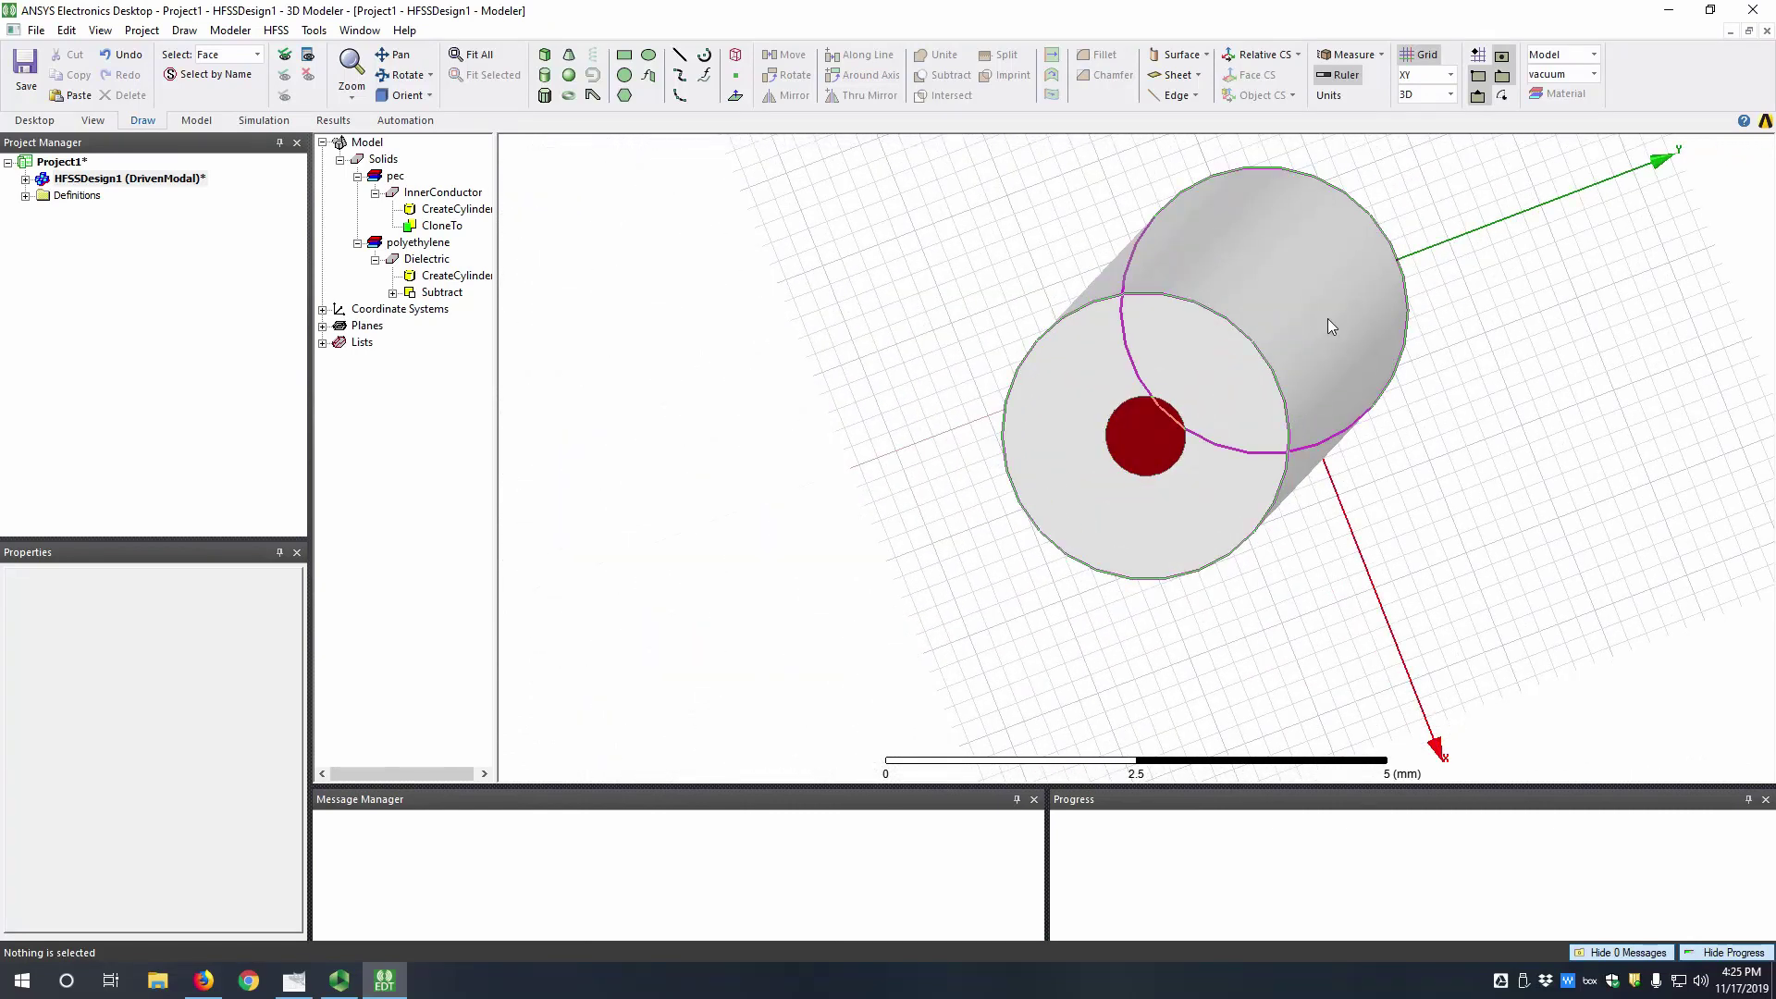
pyautogui.moveTo(1383, 355)
pyautogui.keyDown('alt'); pyautogui.mouseDown()
pyautogui.moveTo(1355, 379)
pyautogui.moveTo(1379, 340)
pyautogui.mouseUp(); pyautogui.keyUp('alt')
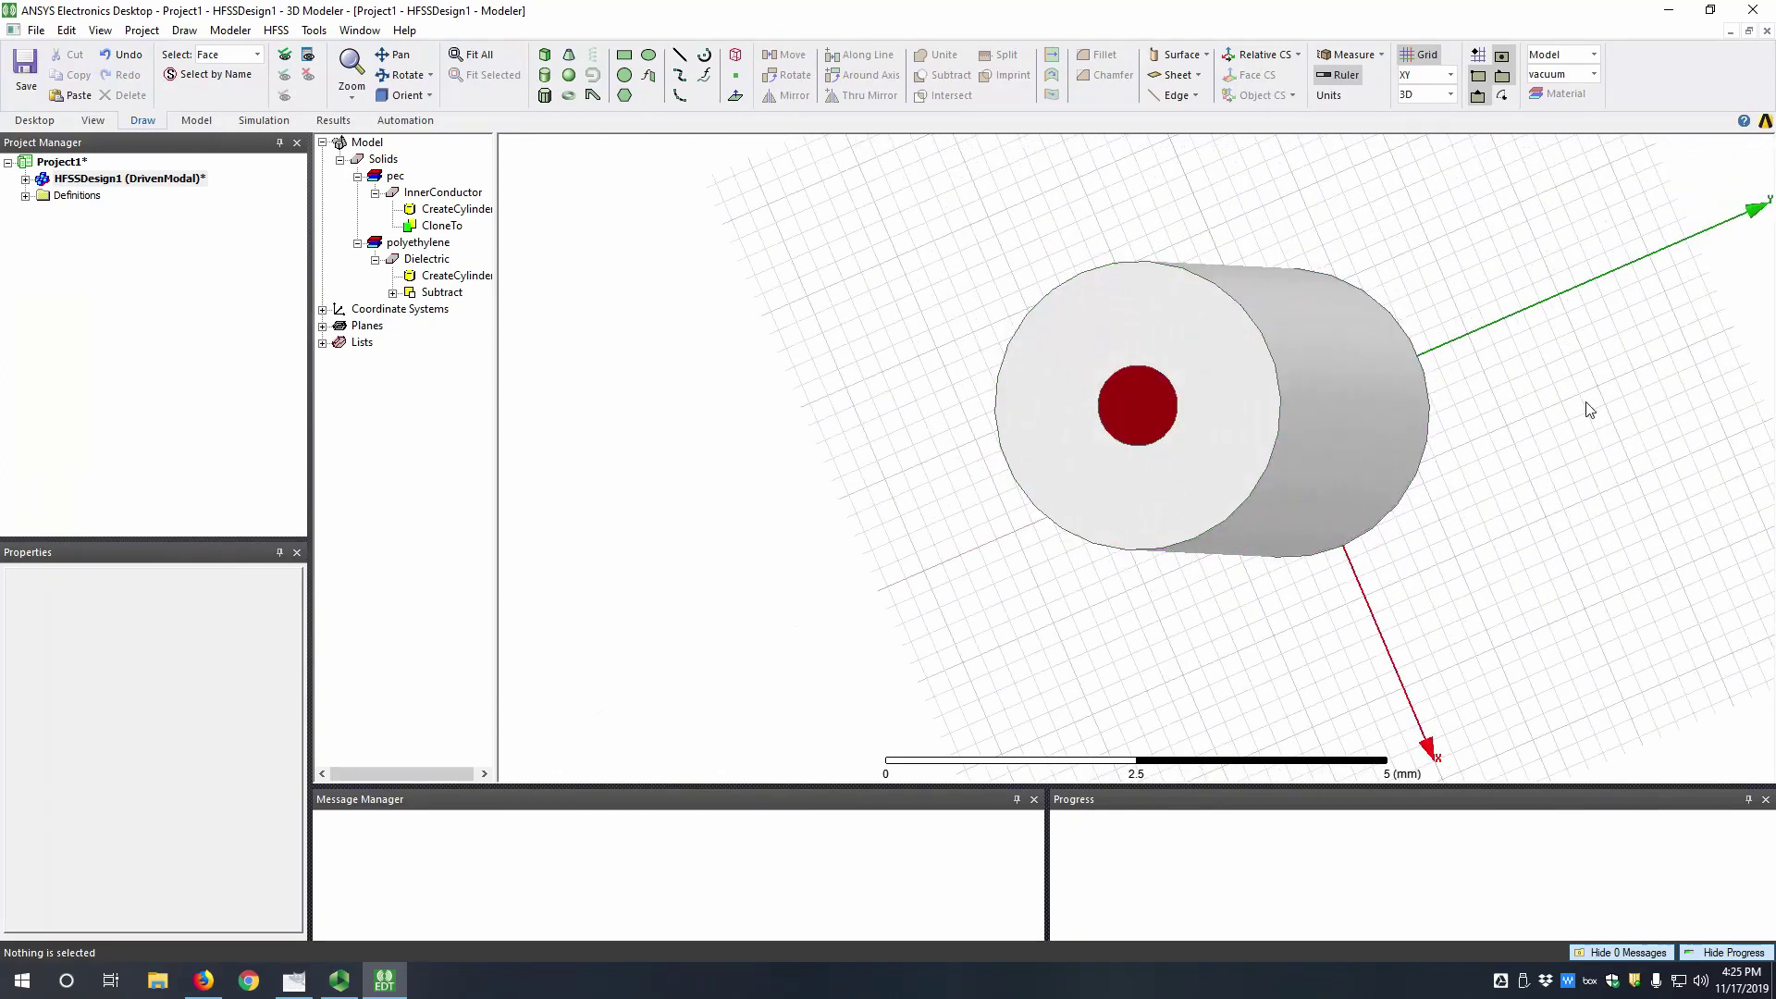
pyautogui.keyDown('alt'); pyautogui.moveTo(1245, 405); pyautogui.dragTo(1083, 462); pyautogui.keyUp('alt')
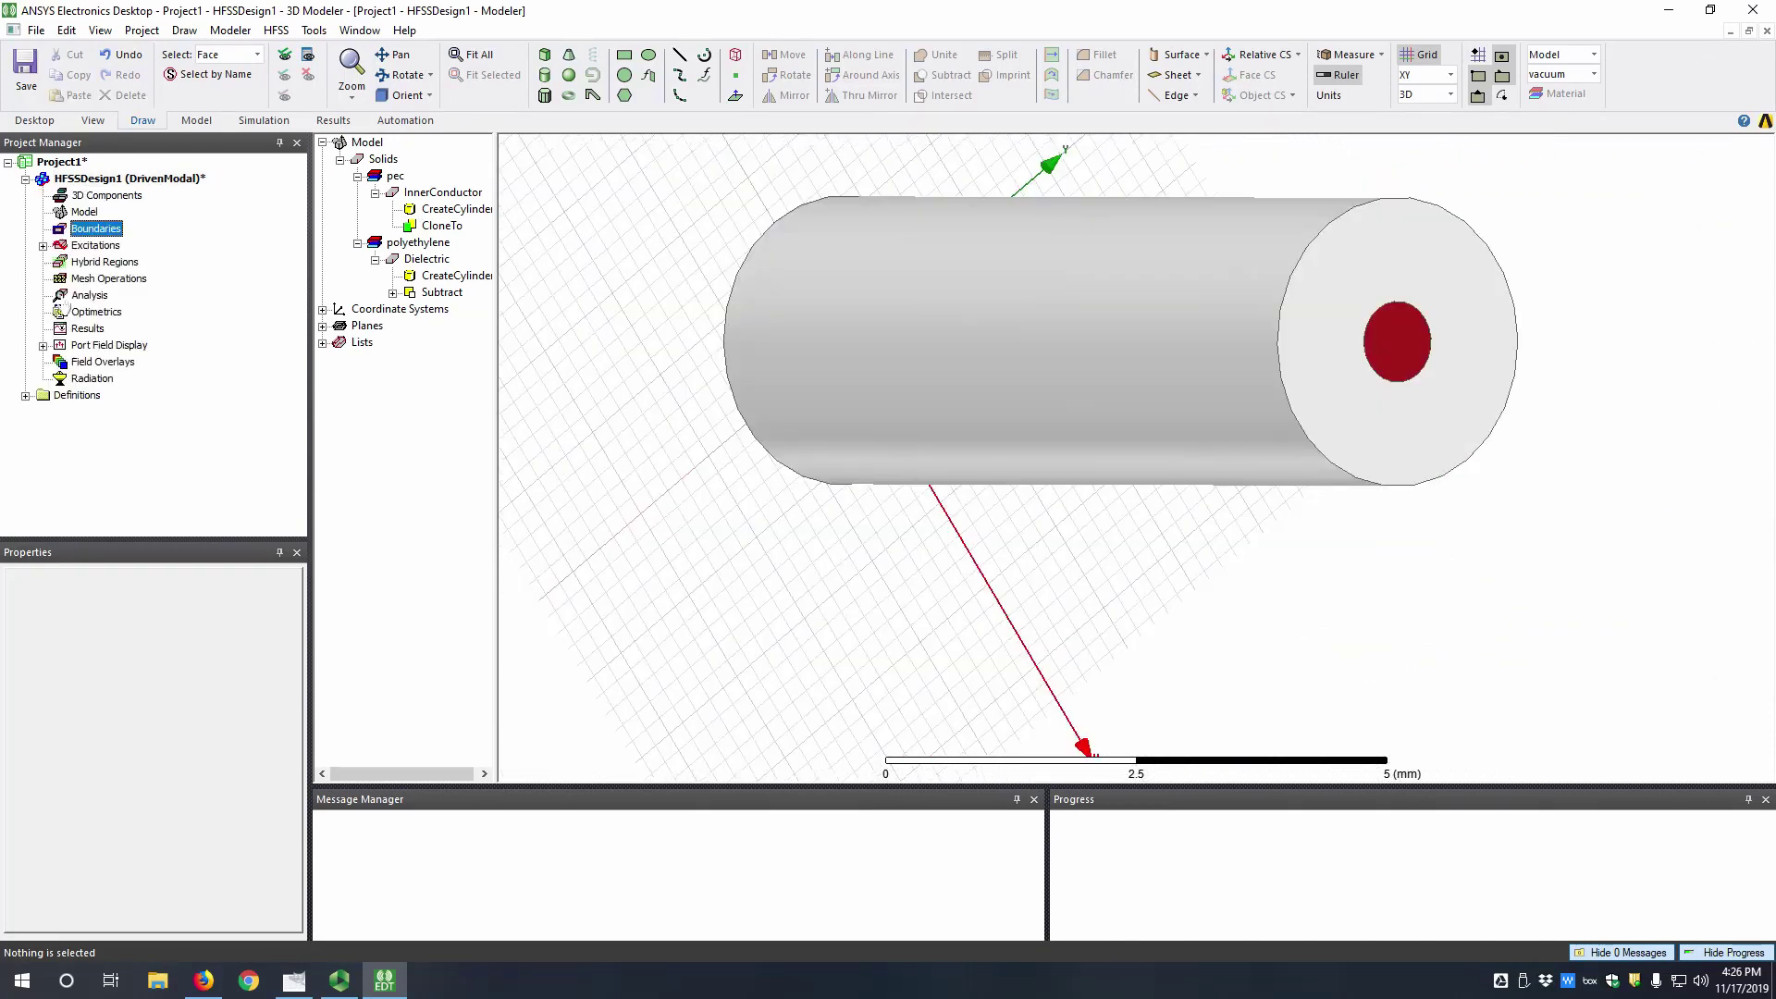
# - Add a single-frequency solution setup at 40 GHz with a maximum of 20 passes and a maximum Delta S of 0.005
pyautogui.rightClick(65, 296)
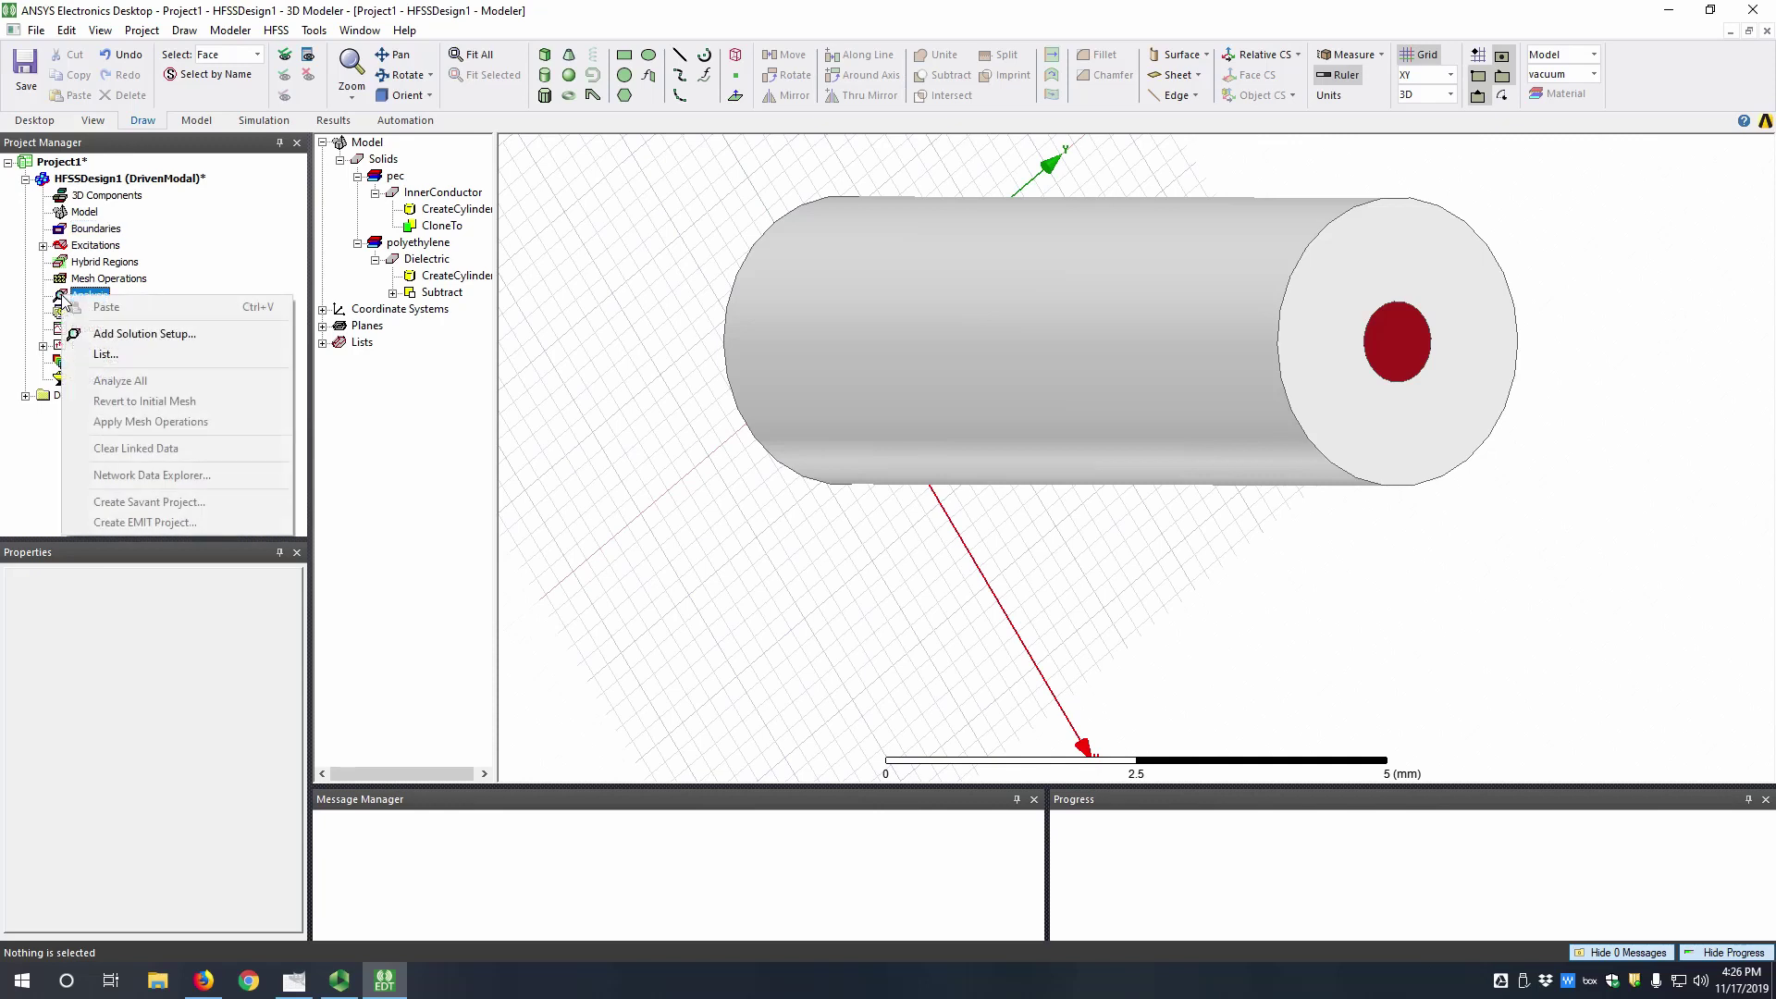
pyautogui.click(144, 336)
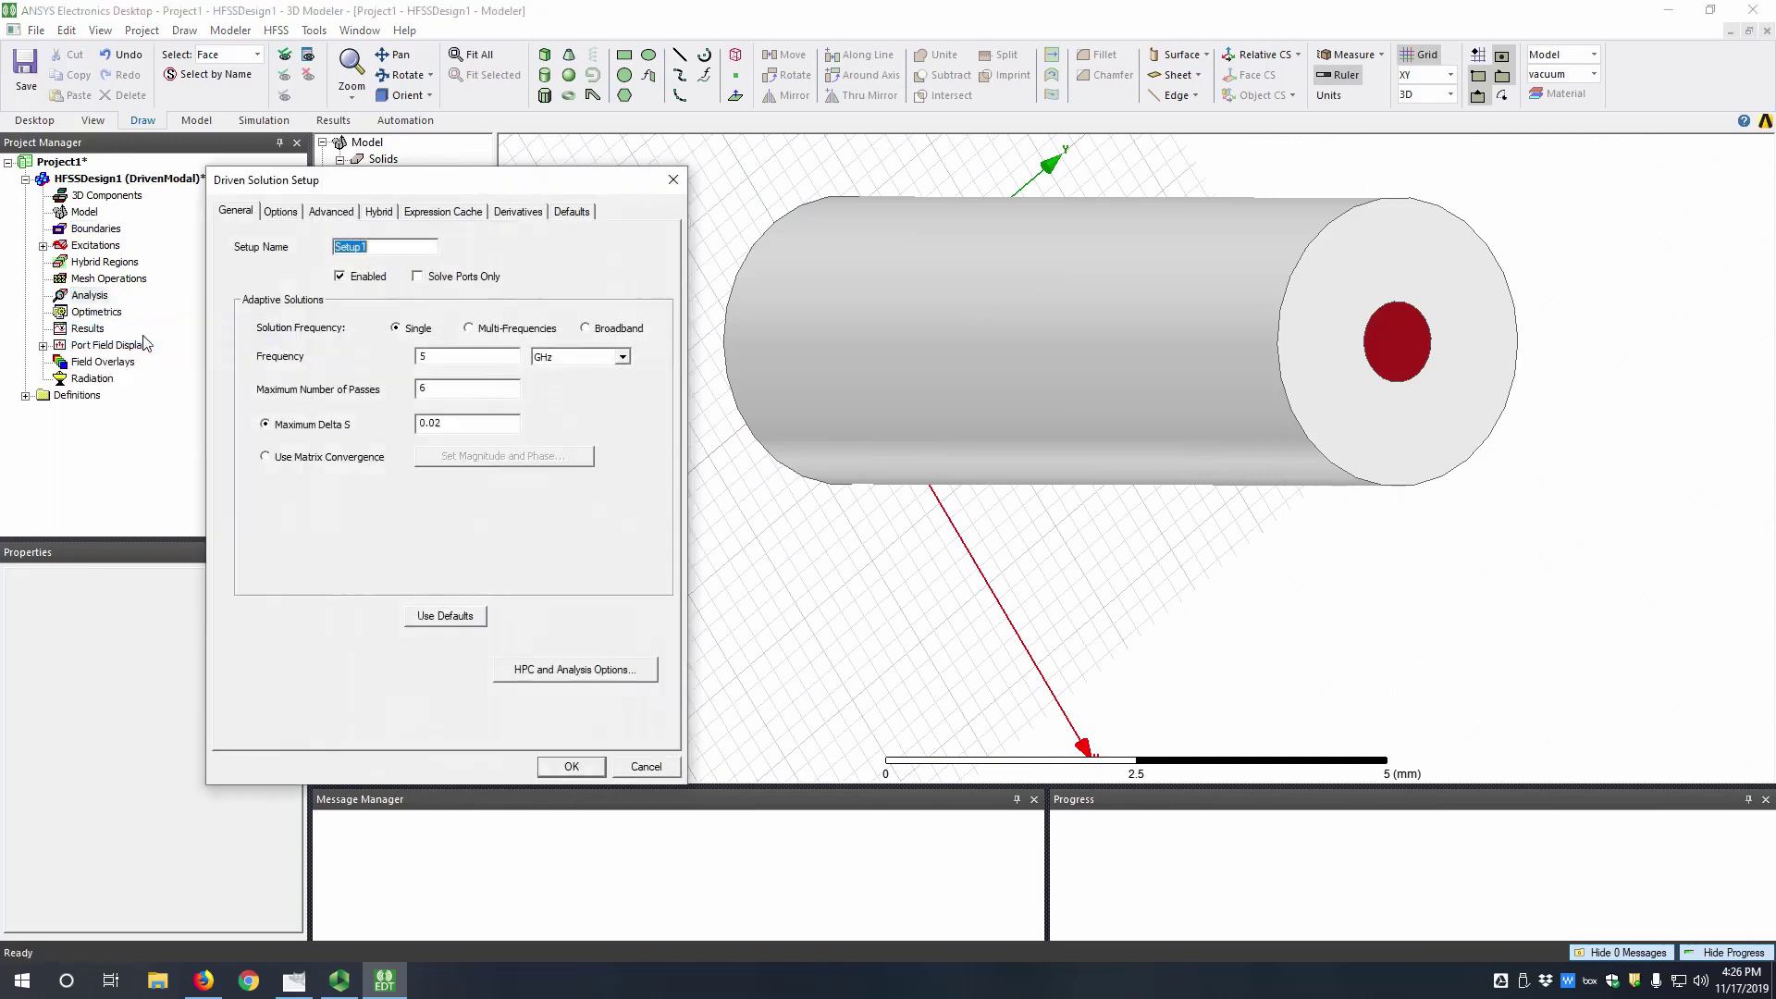
pyautogui.doubleClick(481, 352)
pyautogui.write('40')
pyautogui.press('Tab')
pyautogui.press('Tab')
pyautogui.press('Tab')
pyautogui.press('Tab')
pyautogui.write('0.')
pyautogui.click(560, 767)
# - Add an interpolating frequency sweep to Setup1 with a linear count of 200 points from 0.2 GHz to 40 GHz
pyautogui.click(42, 296)
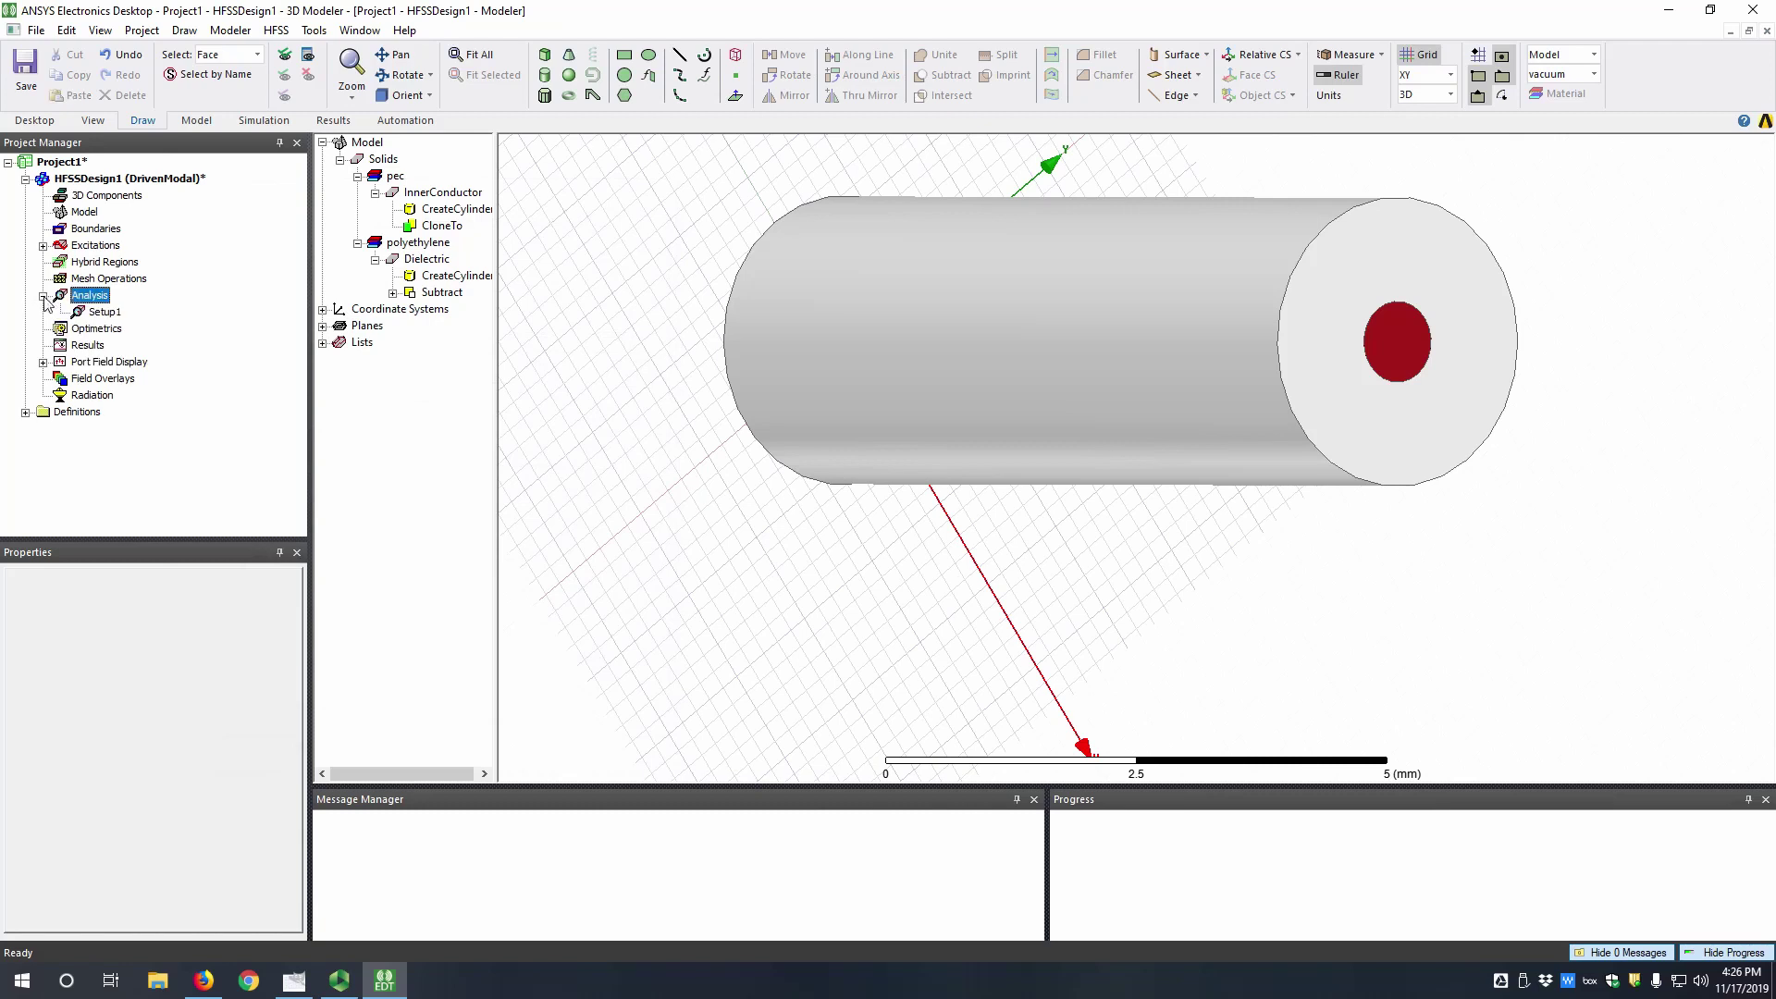
pyautogui.rightClick(113, 312)
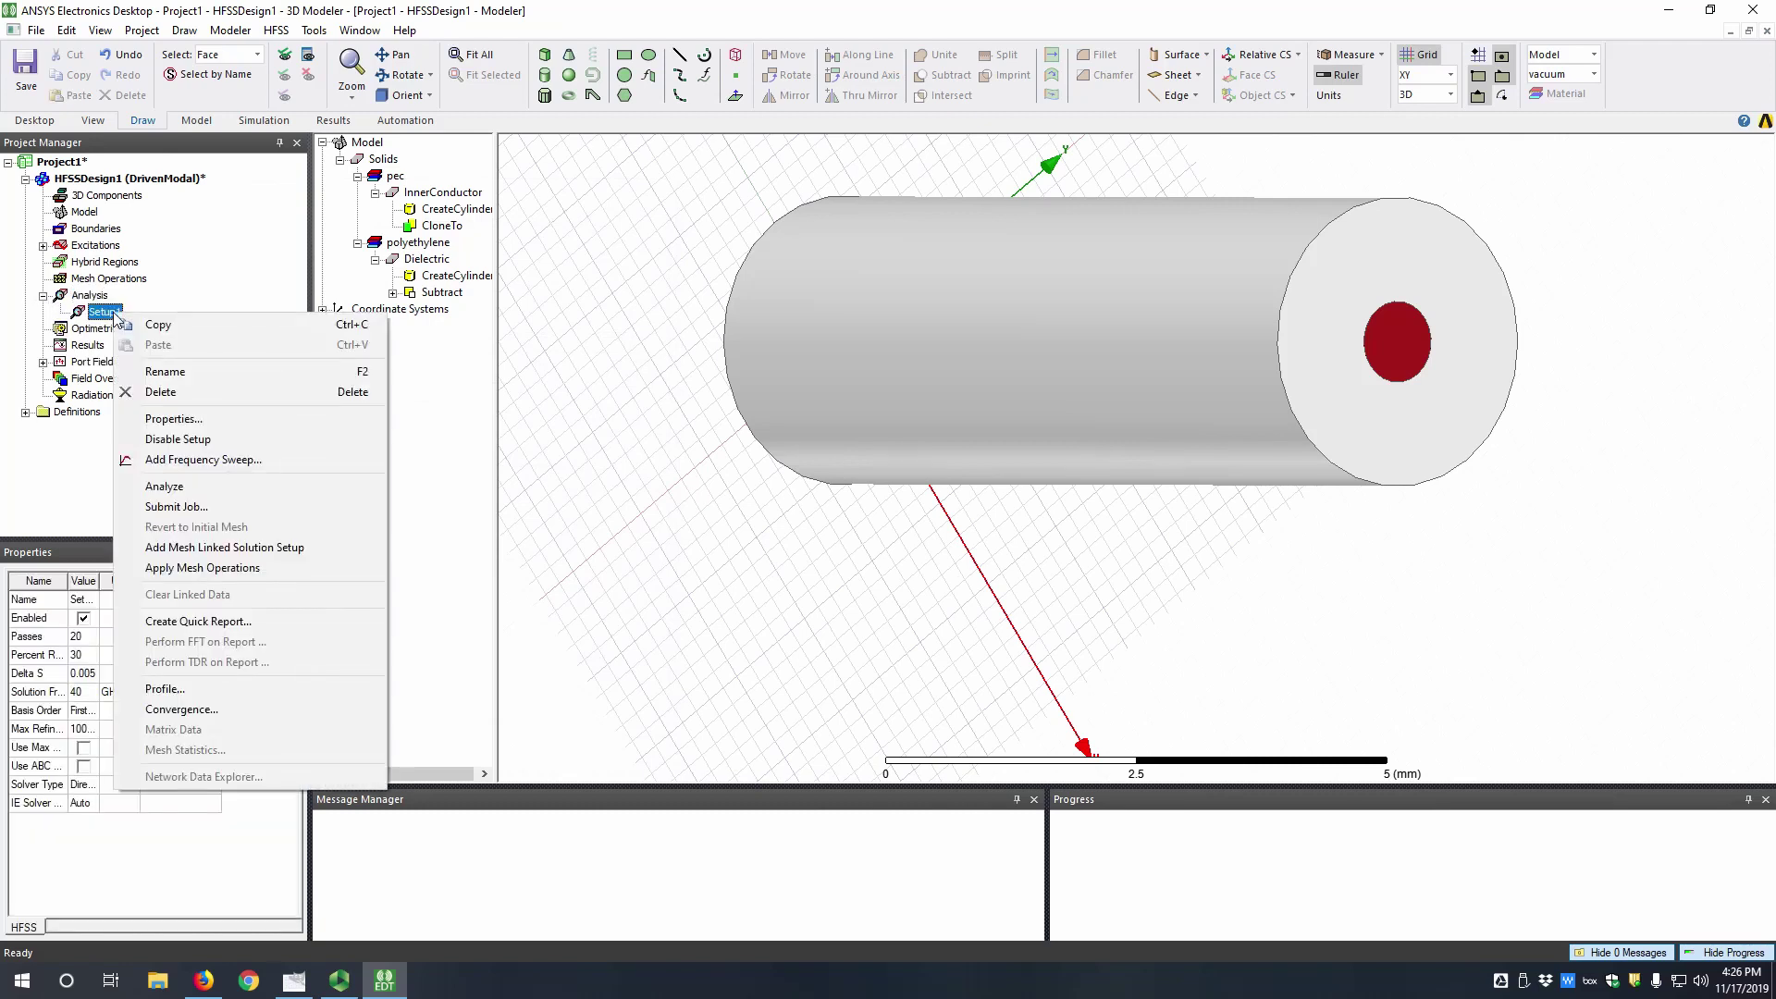
pyautogui.click(196, 465)
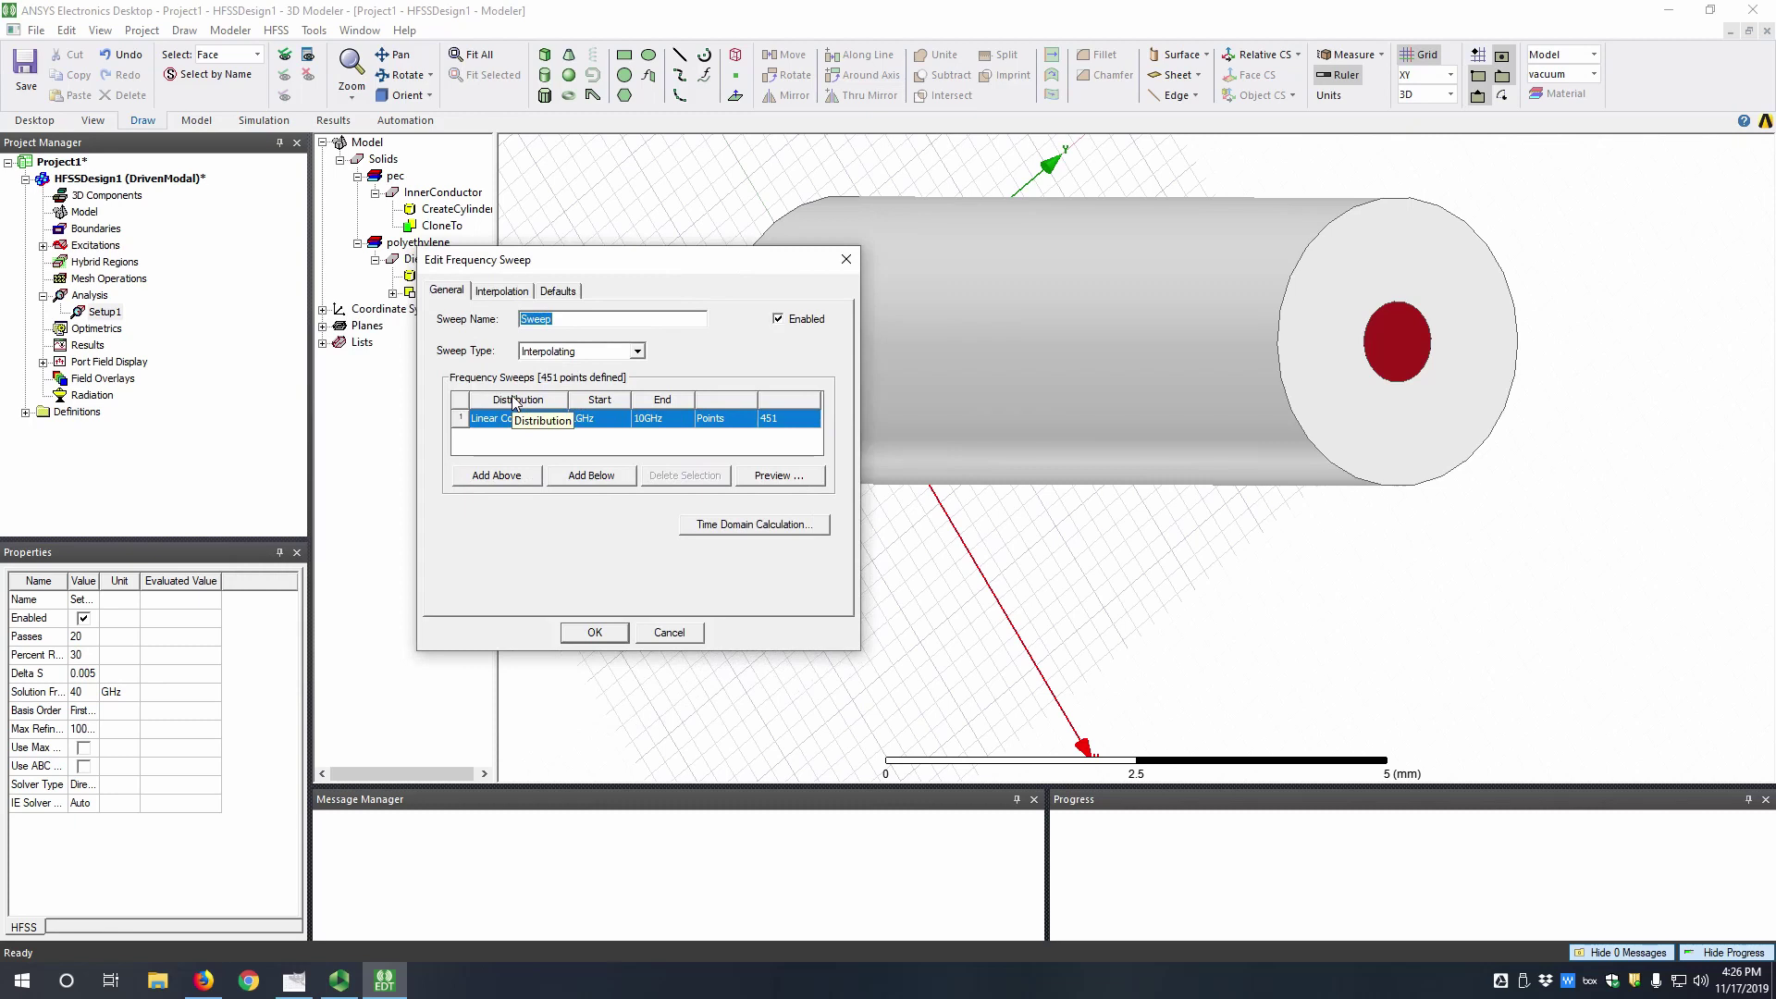
pyautogui.doubleClick(588, 421)
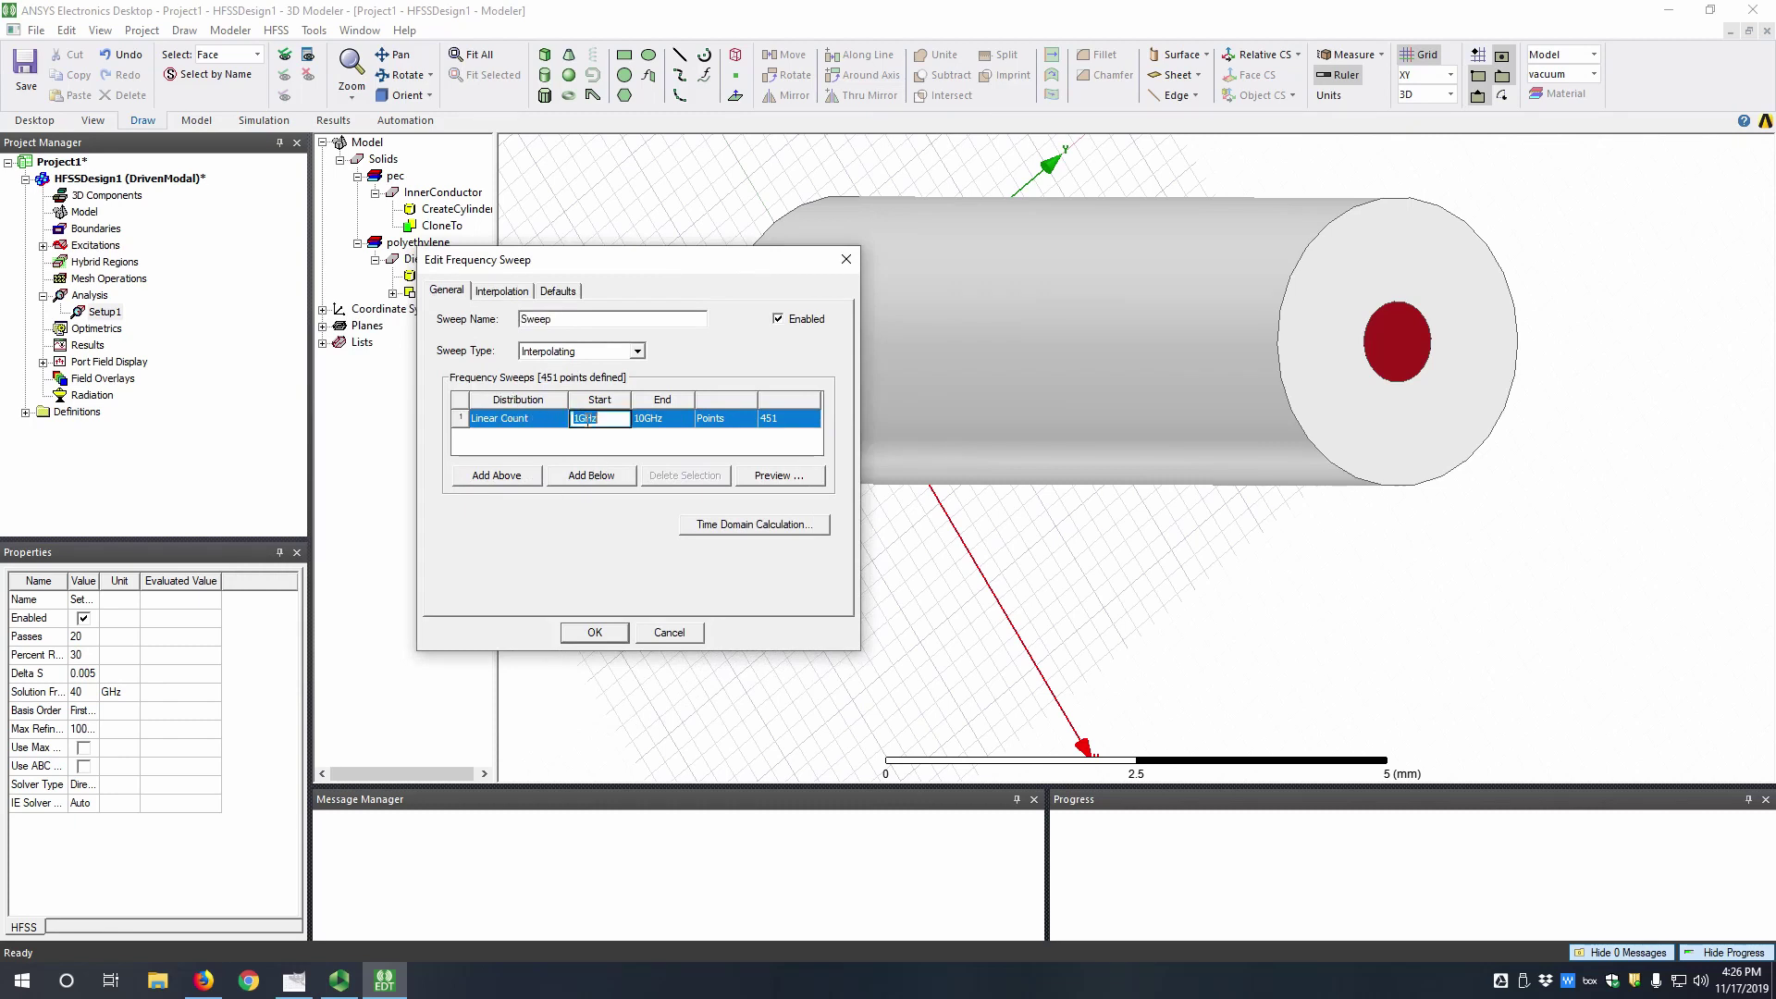
pyautogui.write('0.2')
pyautogui.press('Tab')
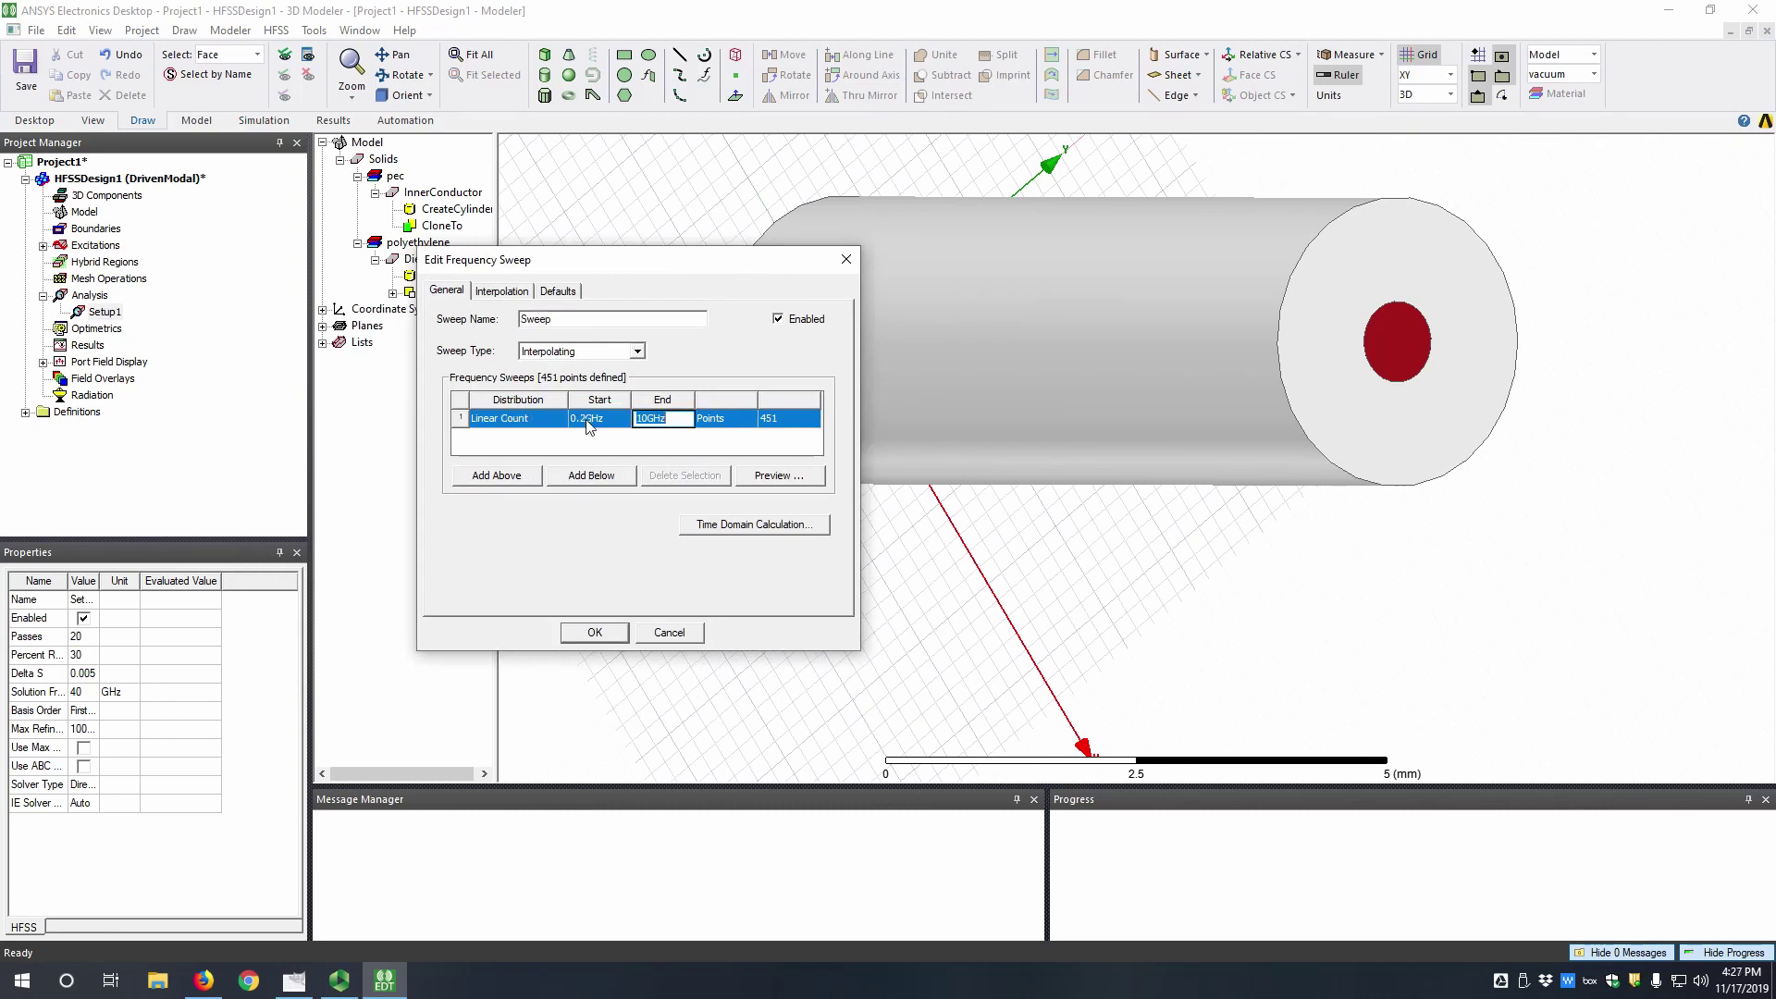
pyautogui.write('40')
pyautogui.press('Tab')
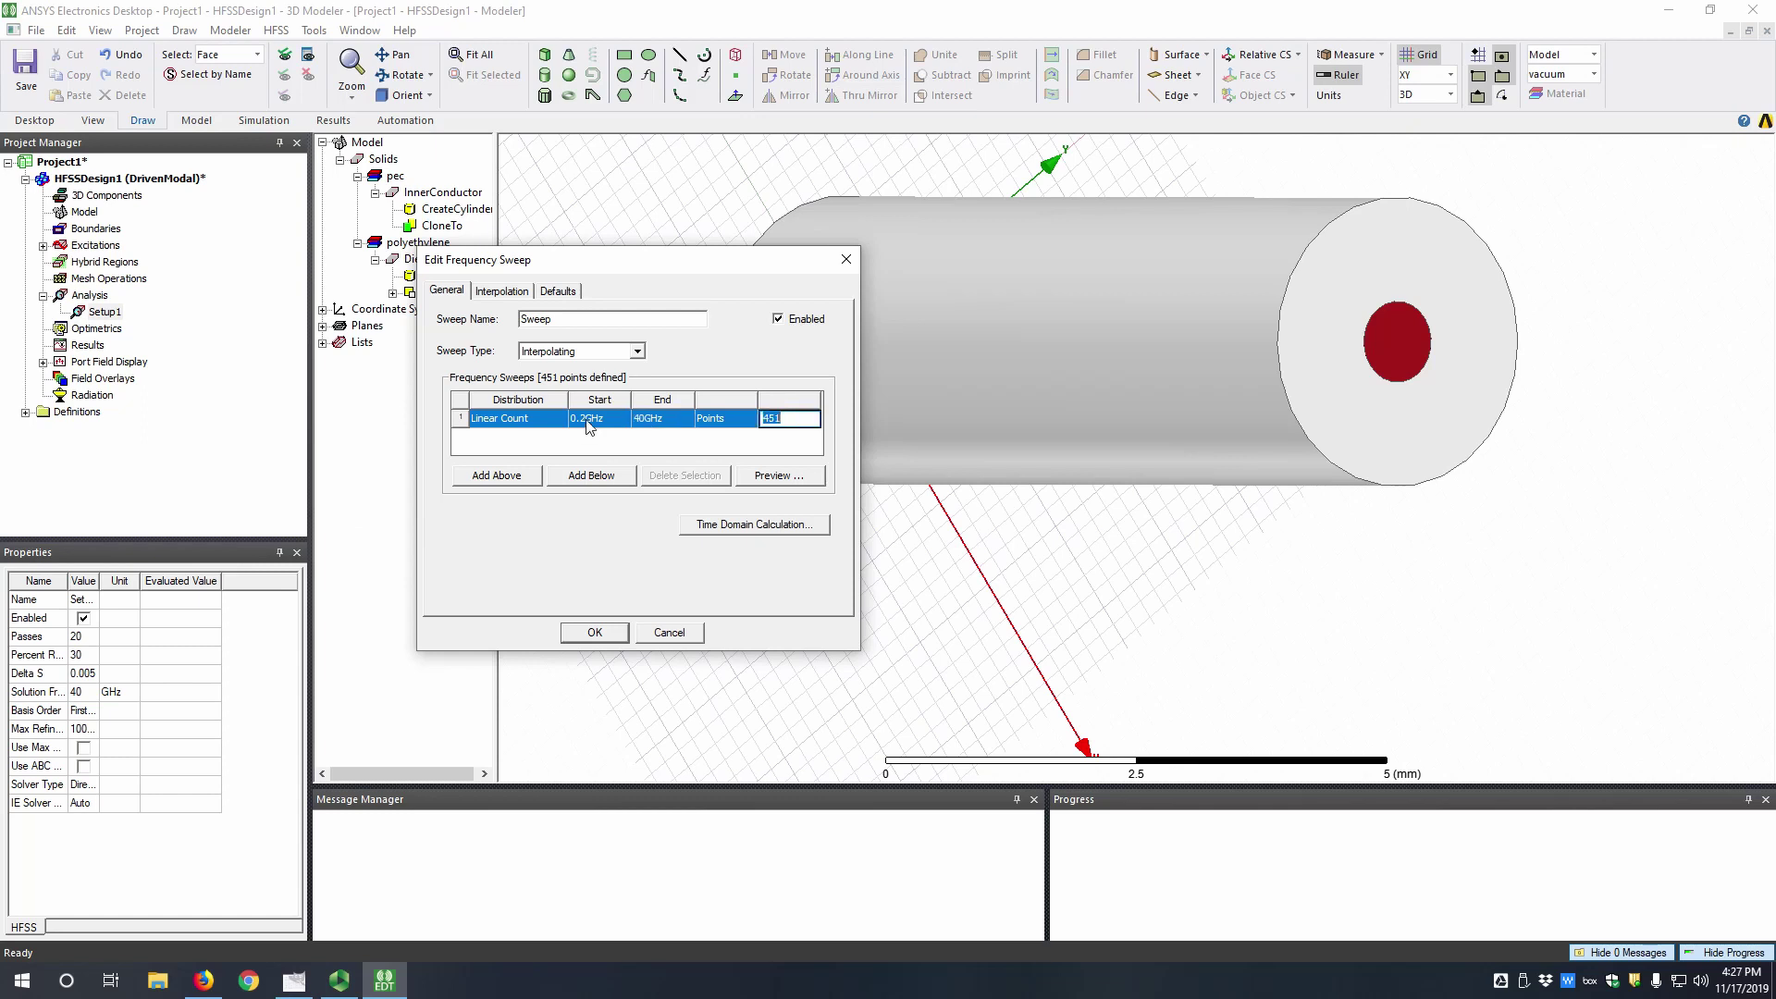
pyautogui.write('200')
pyautogui.press('Return')
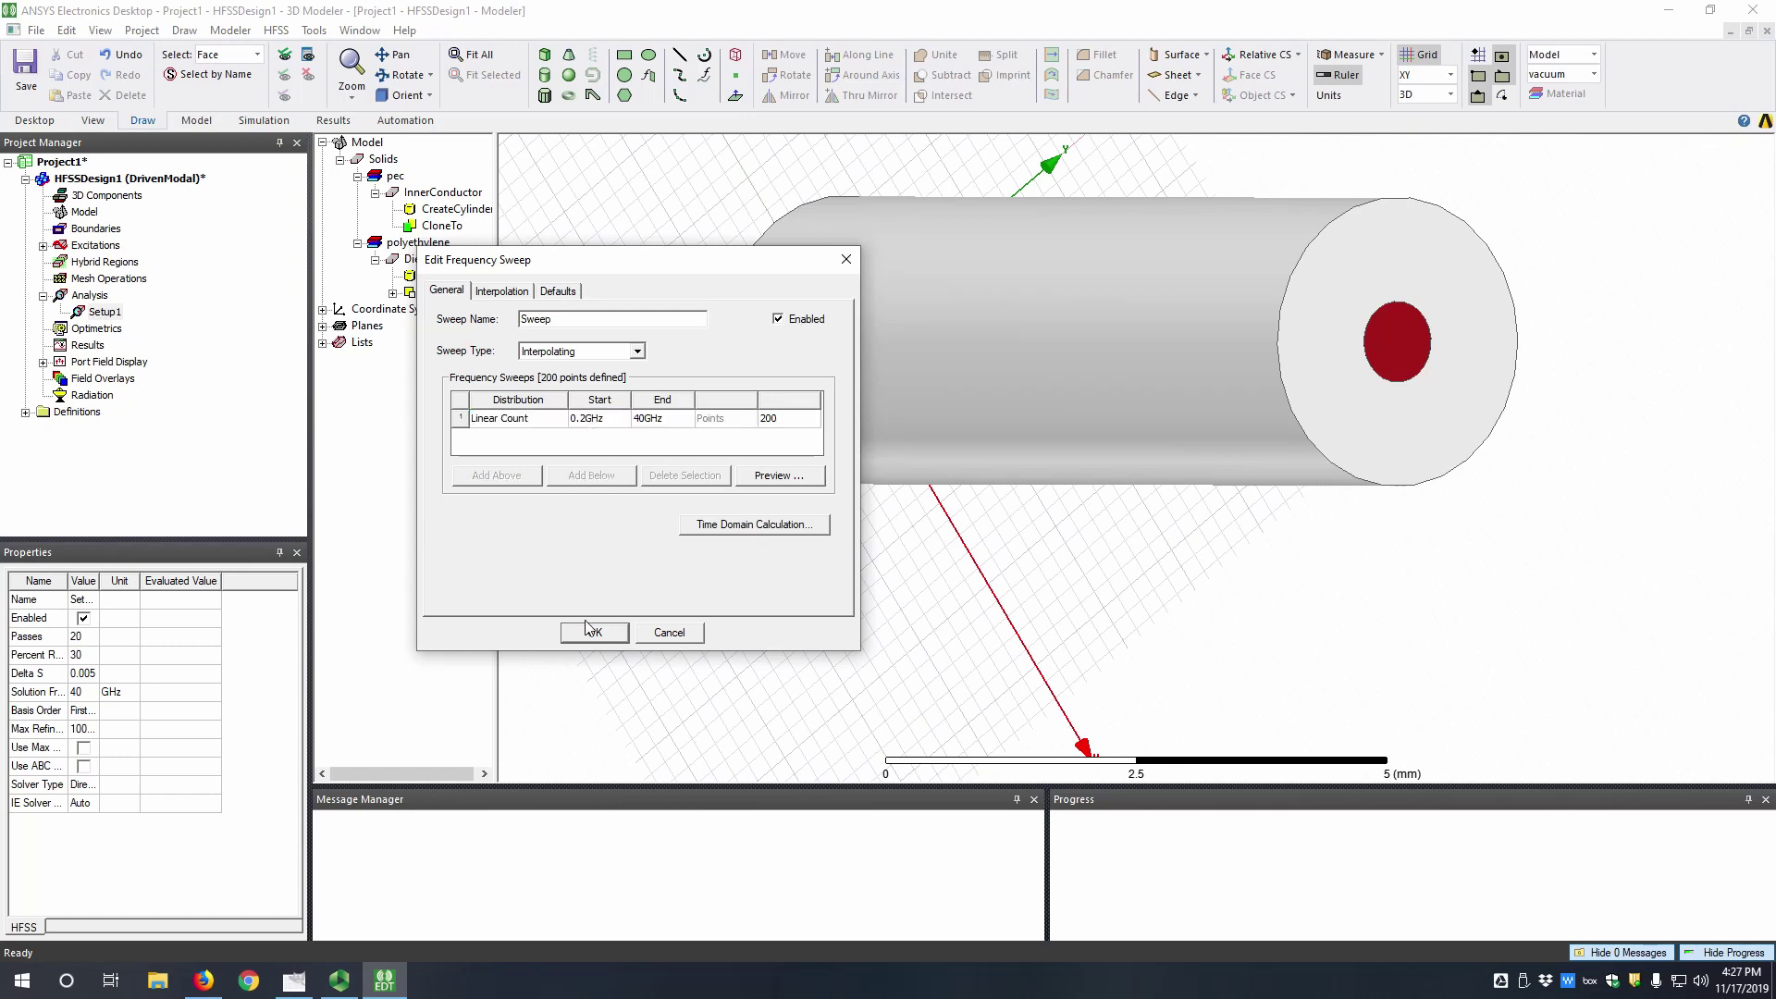
pyautogui.click(595, 632)
# - Analyze Setup1, saving the project as Project1.aedt on the Desktop when asked
pyautogui.click(61, 312)
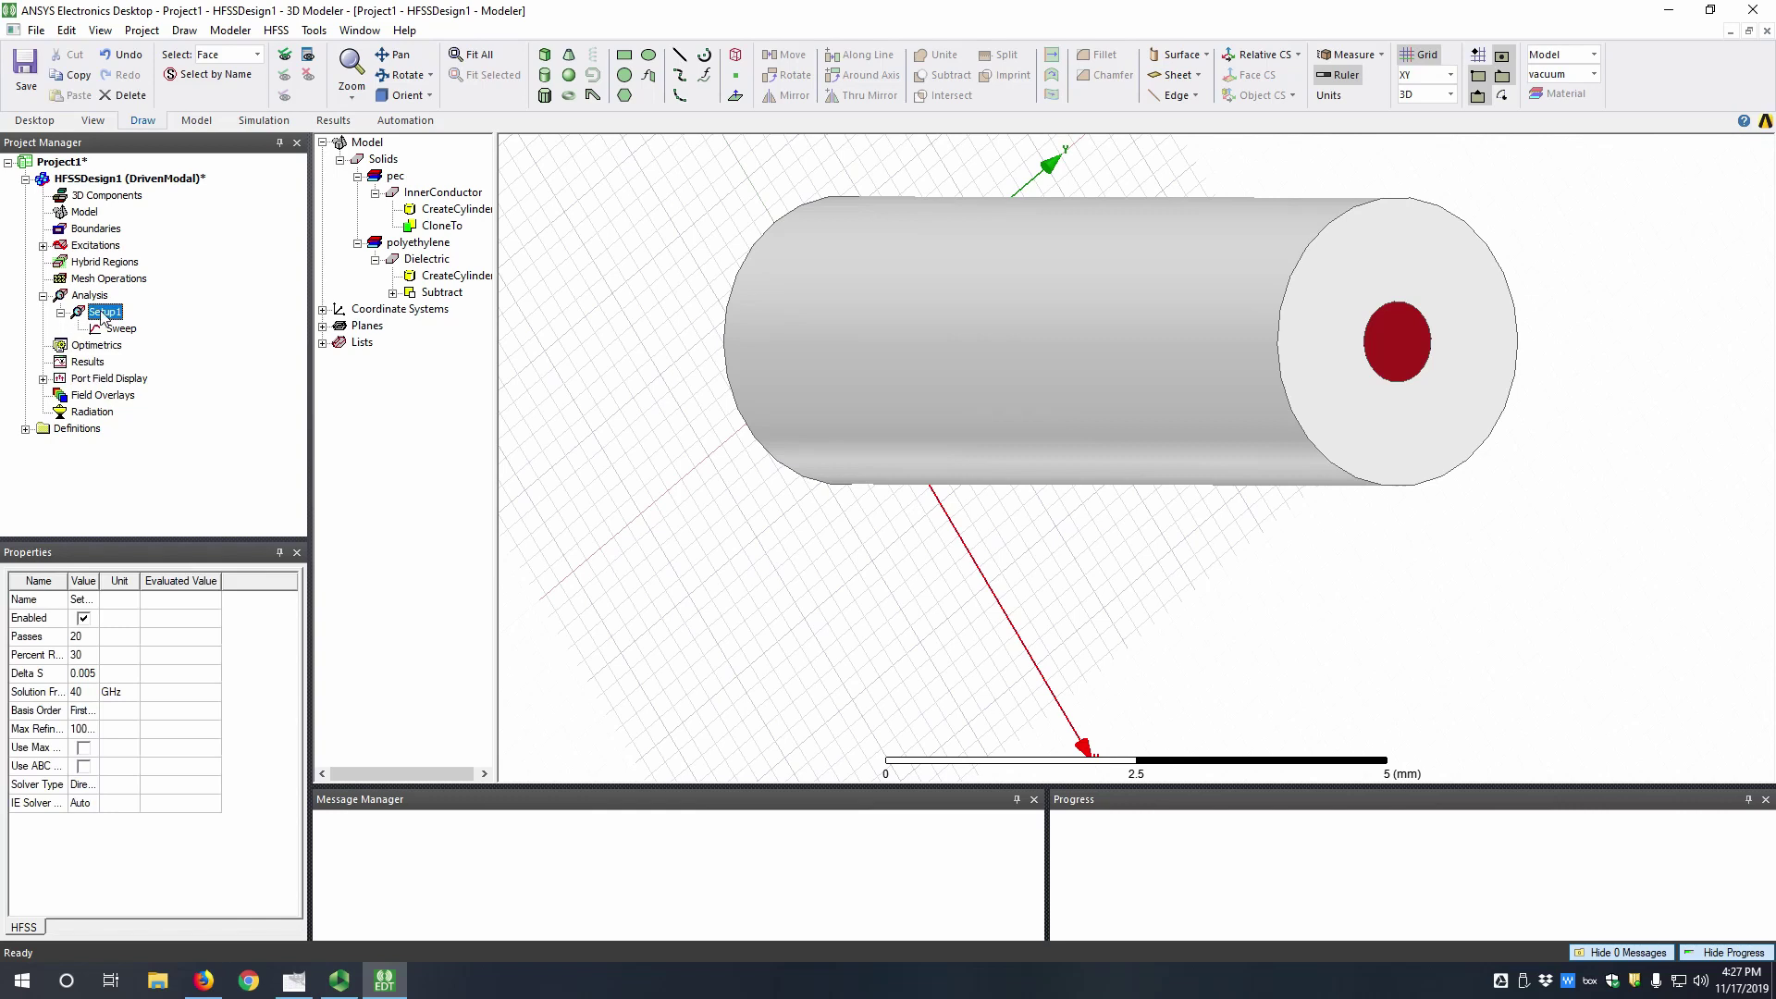
pyautogui.rightClick(103, 316)
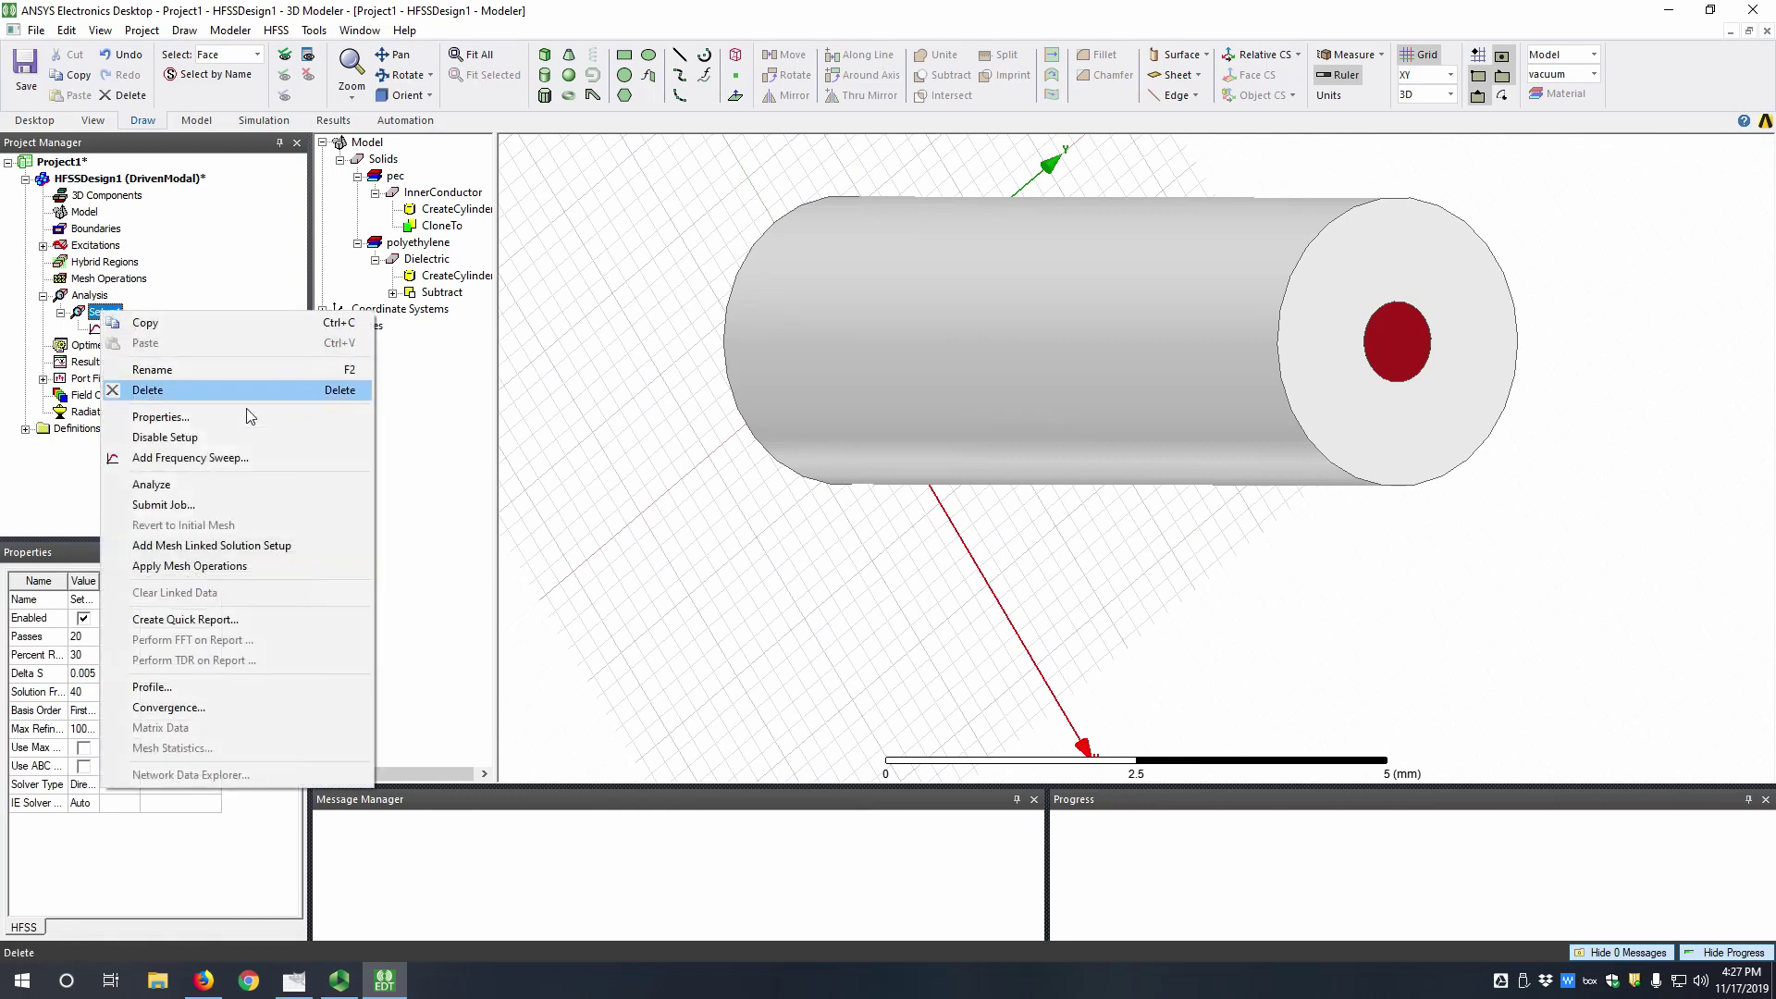
pyautogui.click(232, 488)
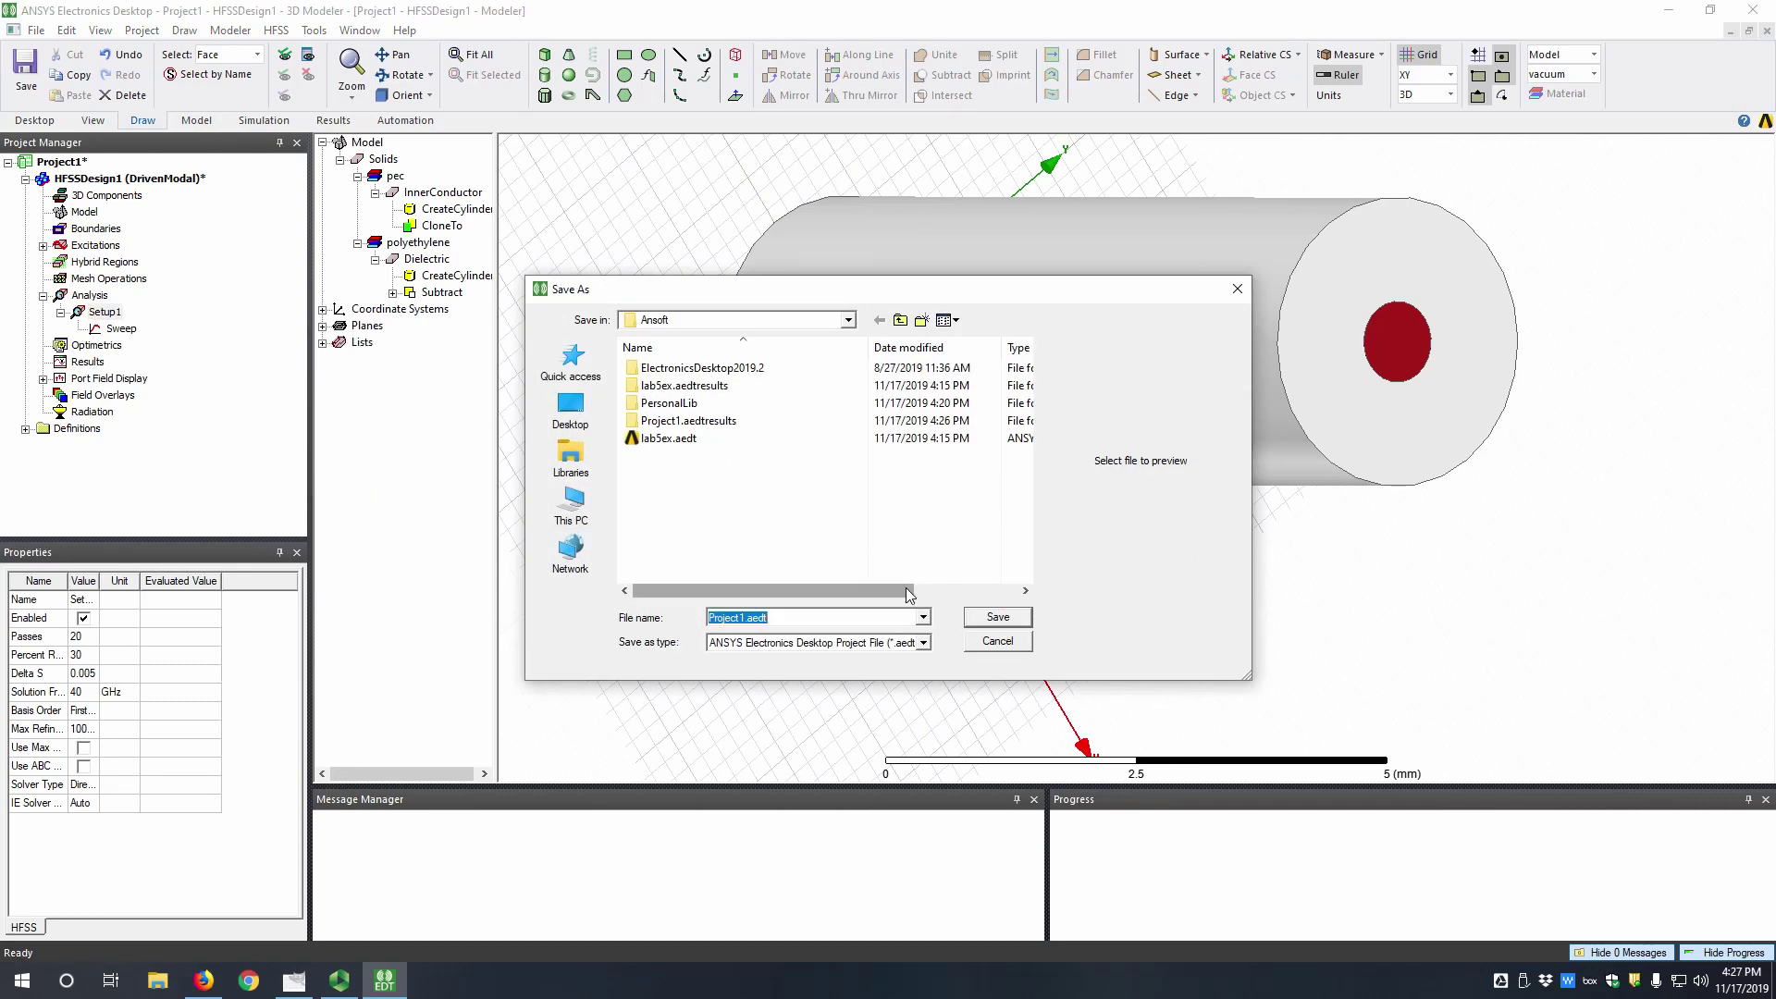
pyautogui.click(571, 407)
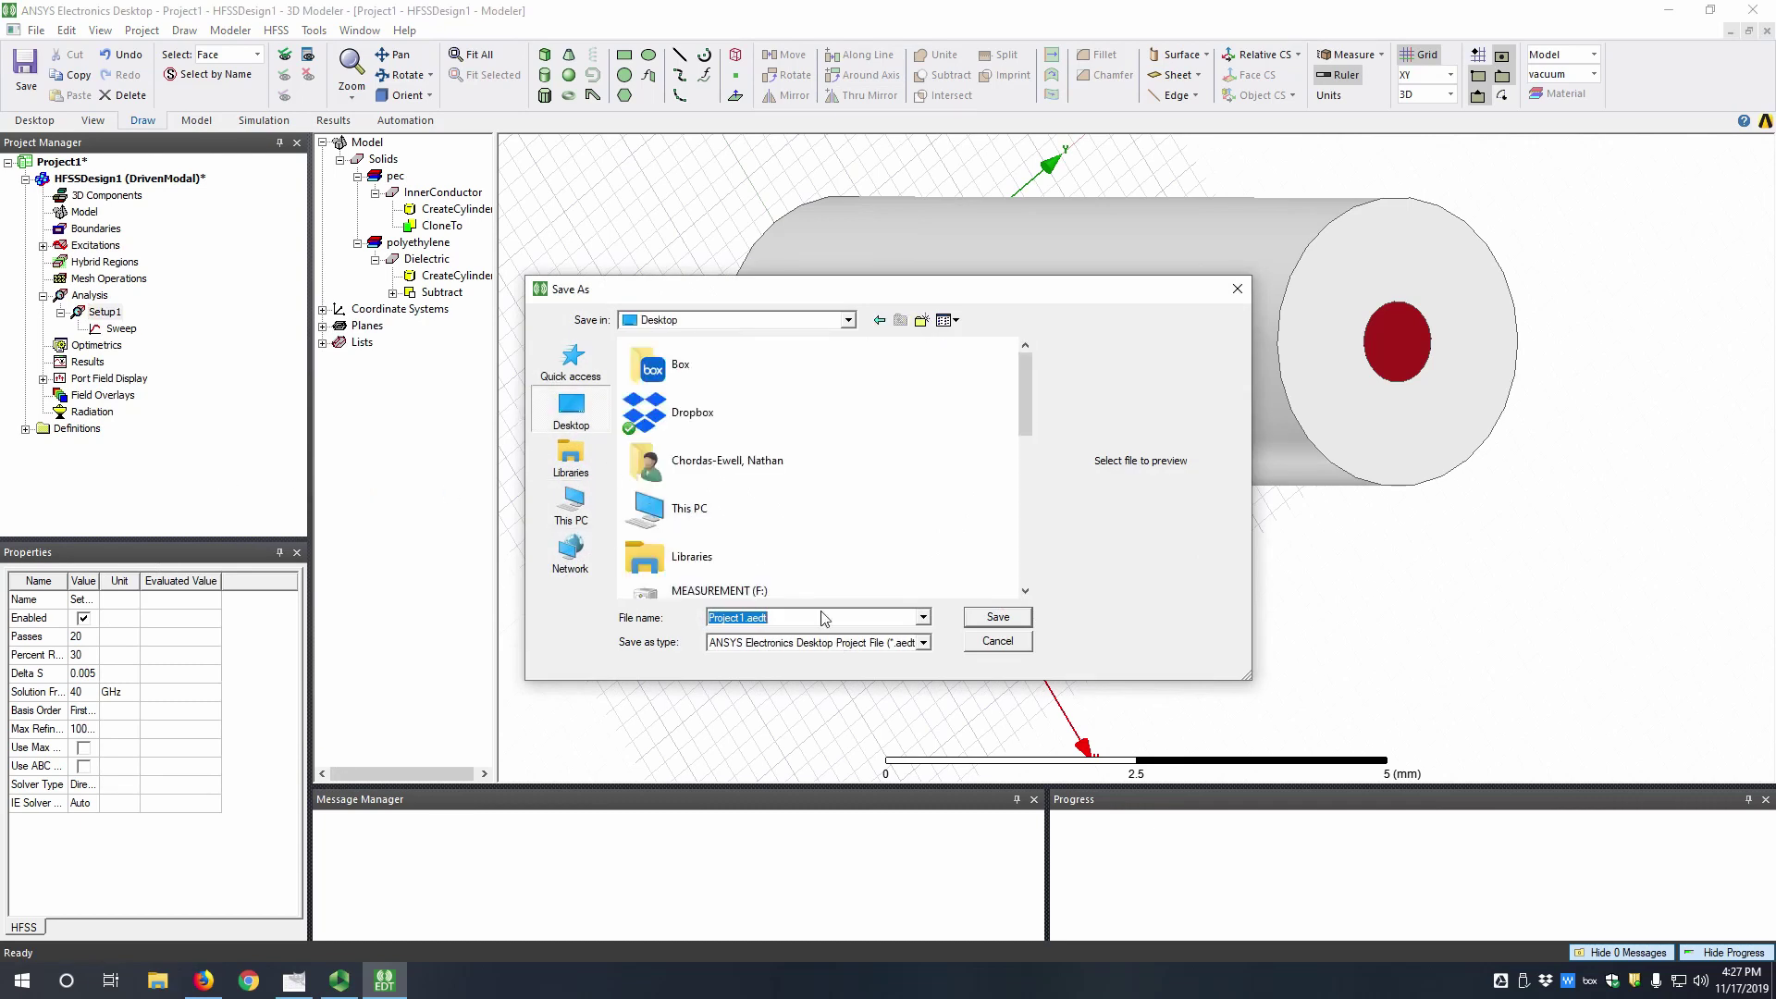
pyautogui.click(977, 625)
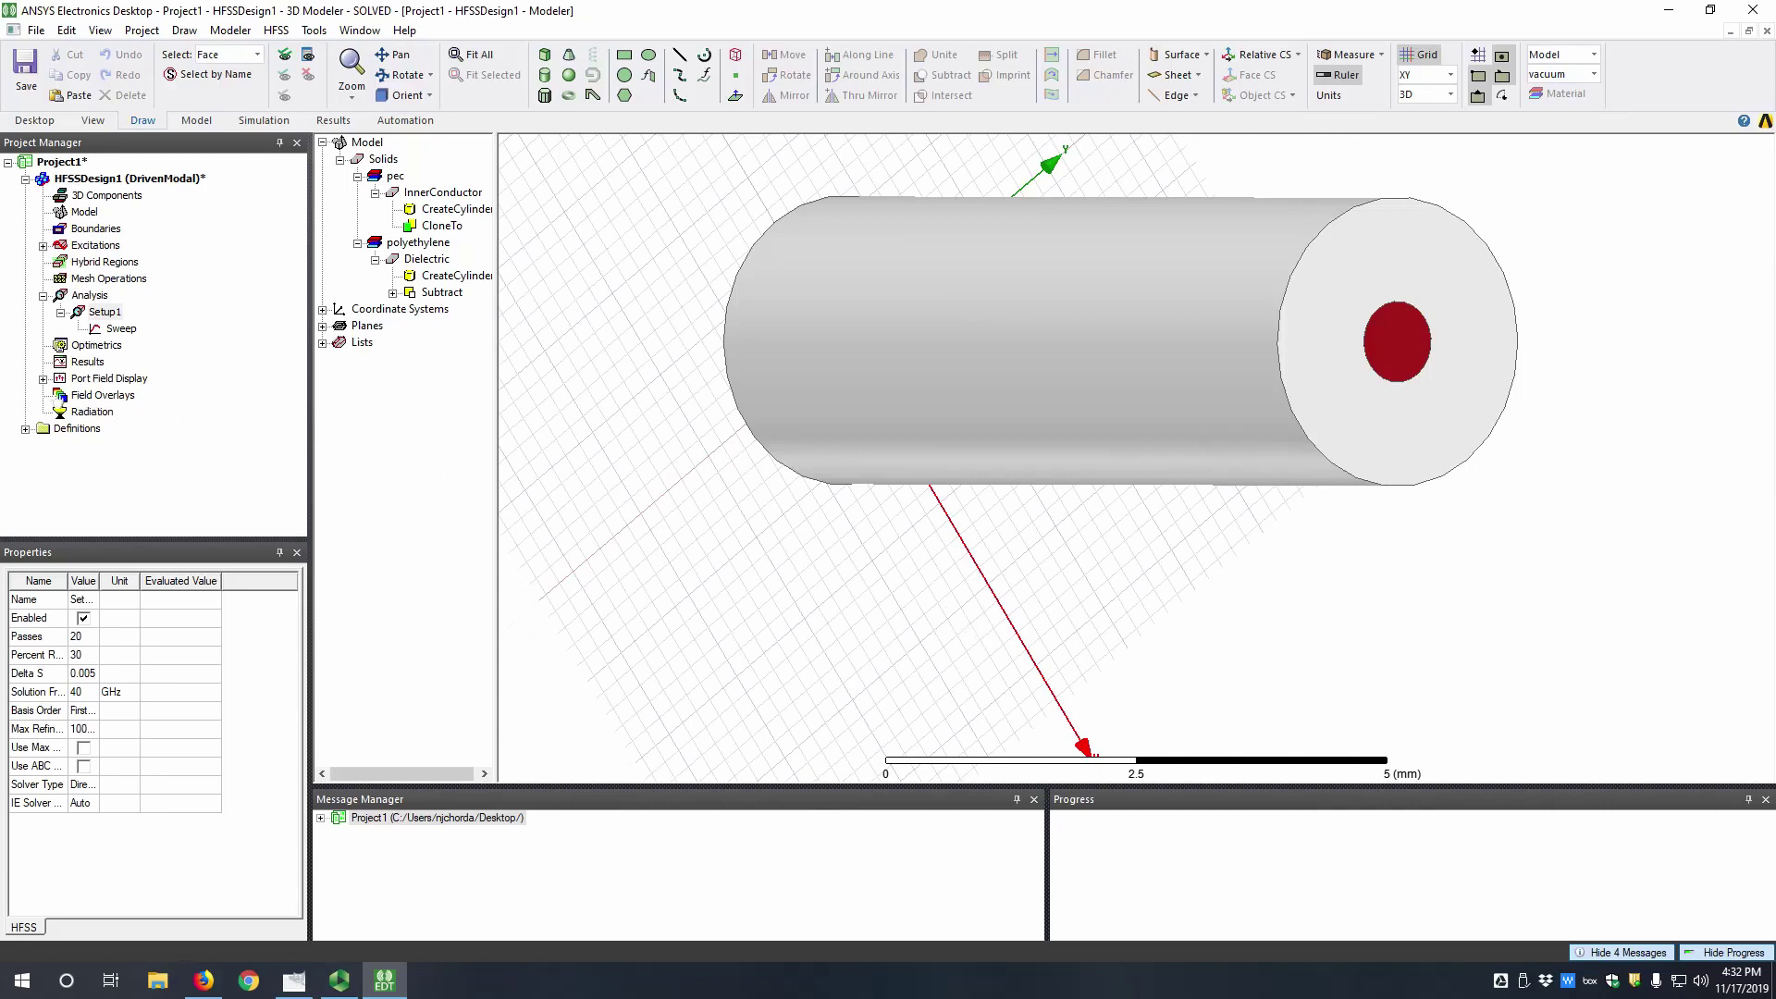
# - Examine the port field patterns of Modes 1, 2 and 3 on port 1
pyautogui.click(42, 378)
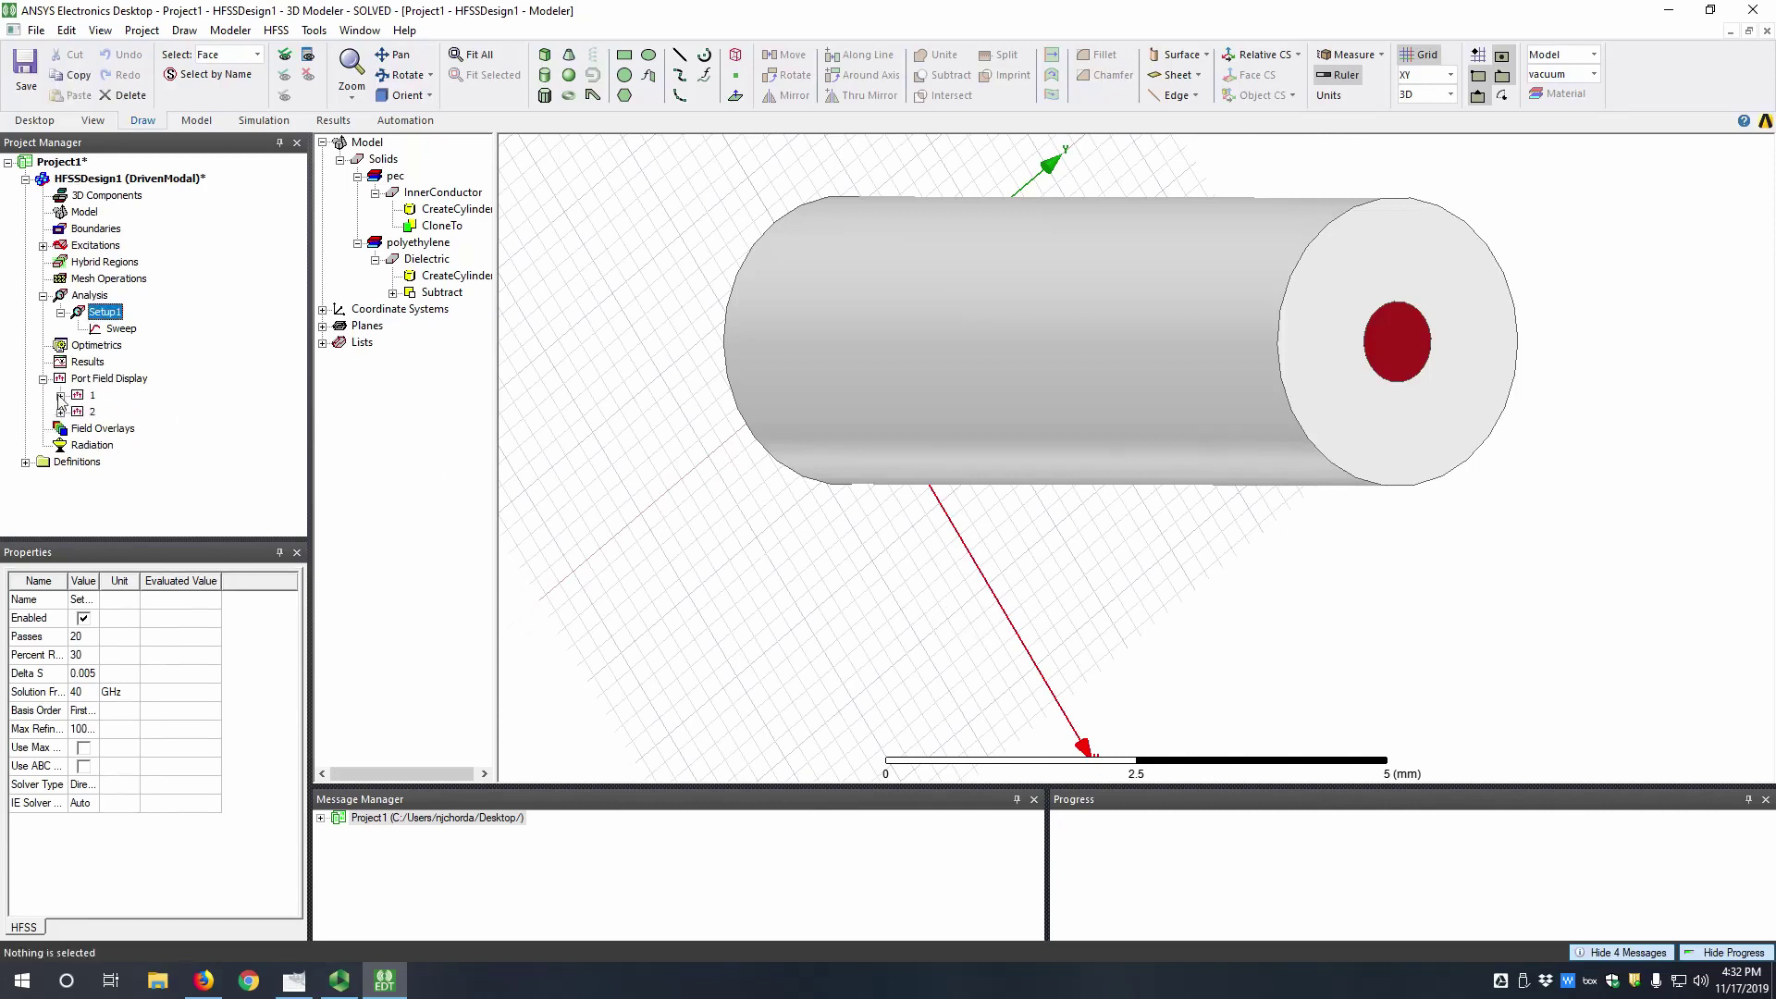
pyautogui.click(60, 395)
pyautogui.click(119, 412)
pyautogui.keyDown('alt'); pyautogui.moveTo(1110, 361); pyautogui.dragTo(580, 458); pyautogui.keyUp('alt')
pyautogui.click(123, 428)
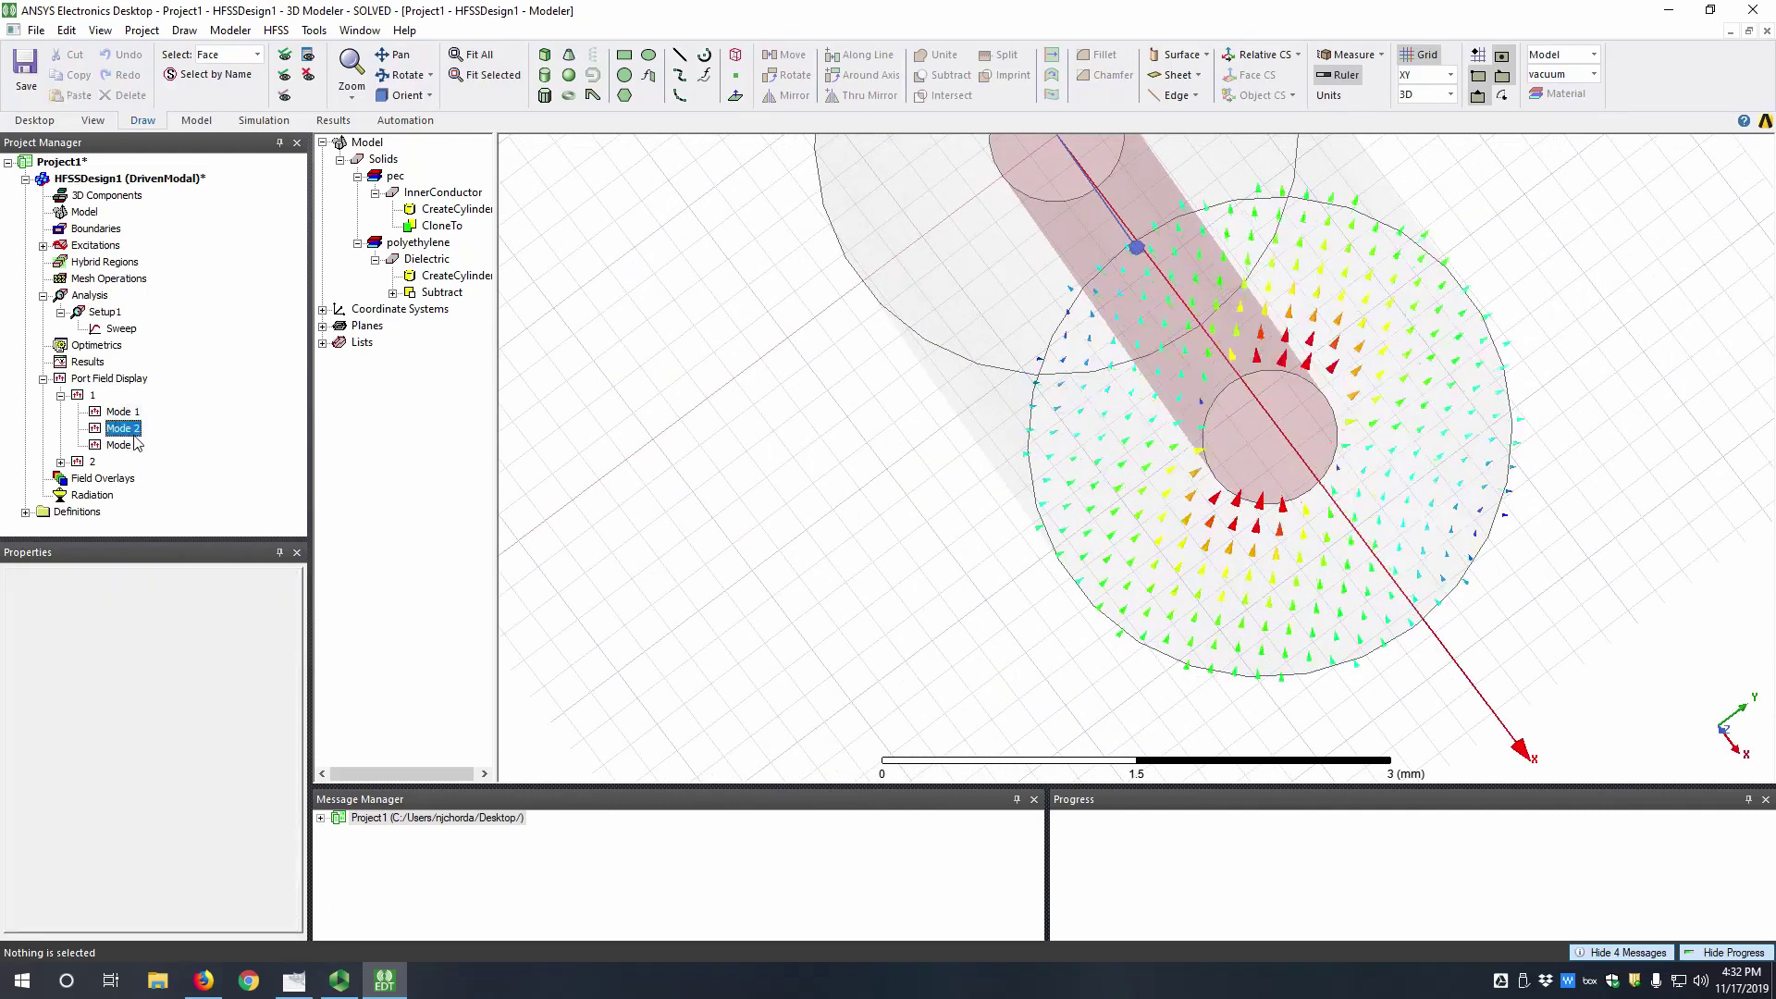
pyautogui.click(128, 446)
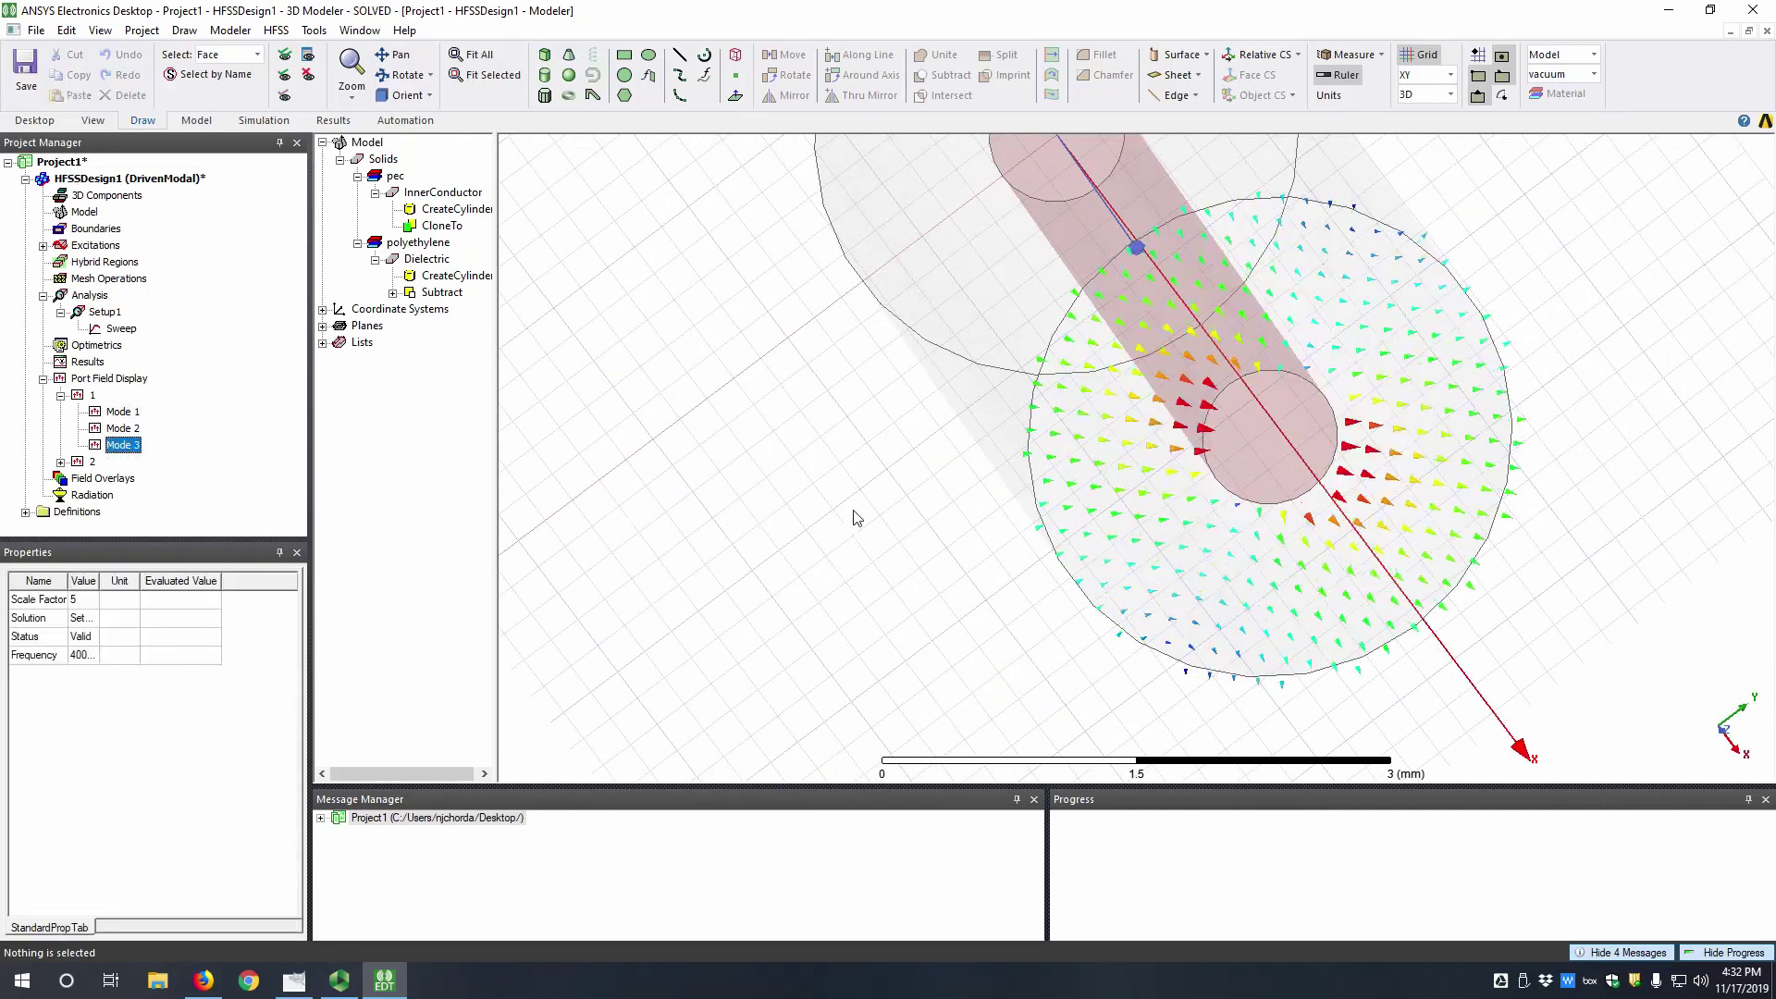
pyautogui.scroll(-3, 856, 509)
pyautogui.keyDown('alt'); pyautogui.moveTo(845, 508); pyautogui.dragTo(798, 483); pyautogui.keyUp('alt')
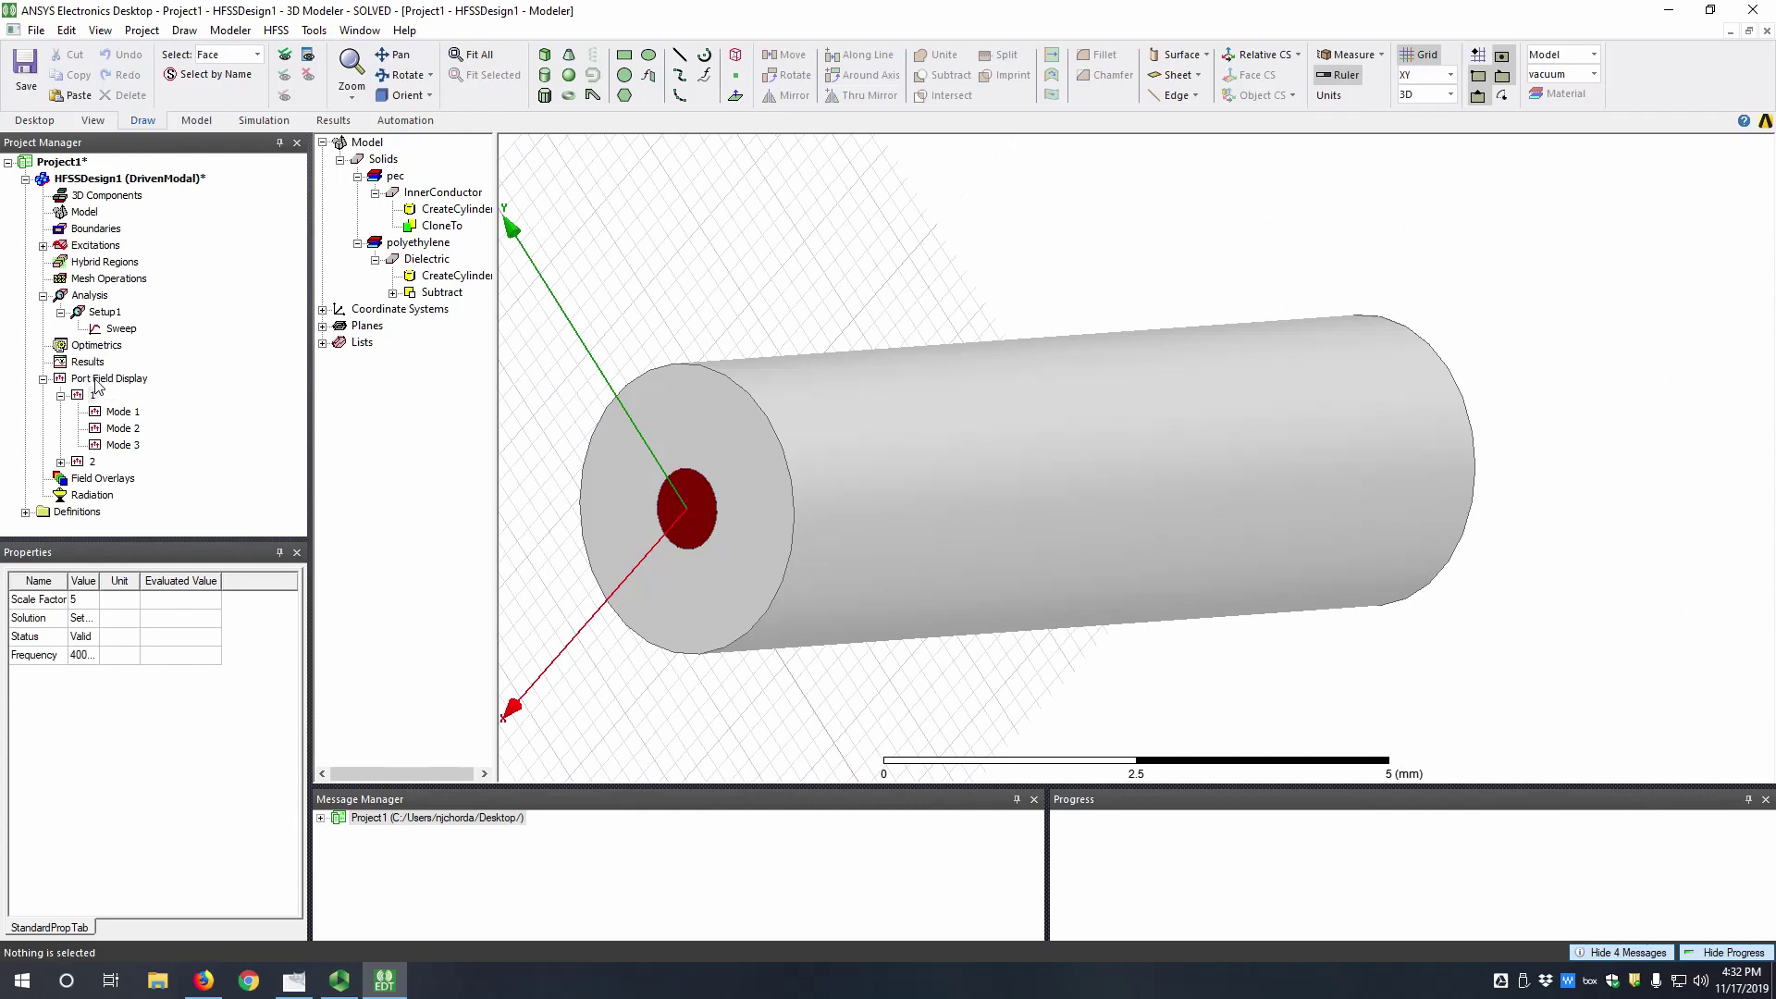
# - Plot the Vector_E field on the surface only of the Dielectric volume, using Setup1's last adaptive solution at 40 GHz and 0deg phase
pyautogui.rightClick(421, 263)
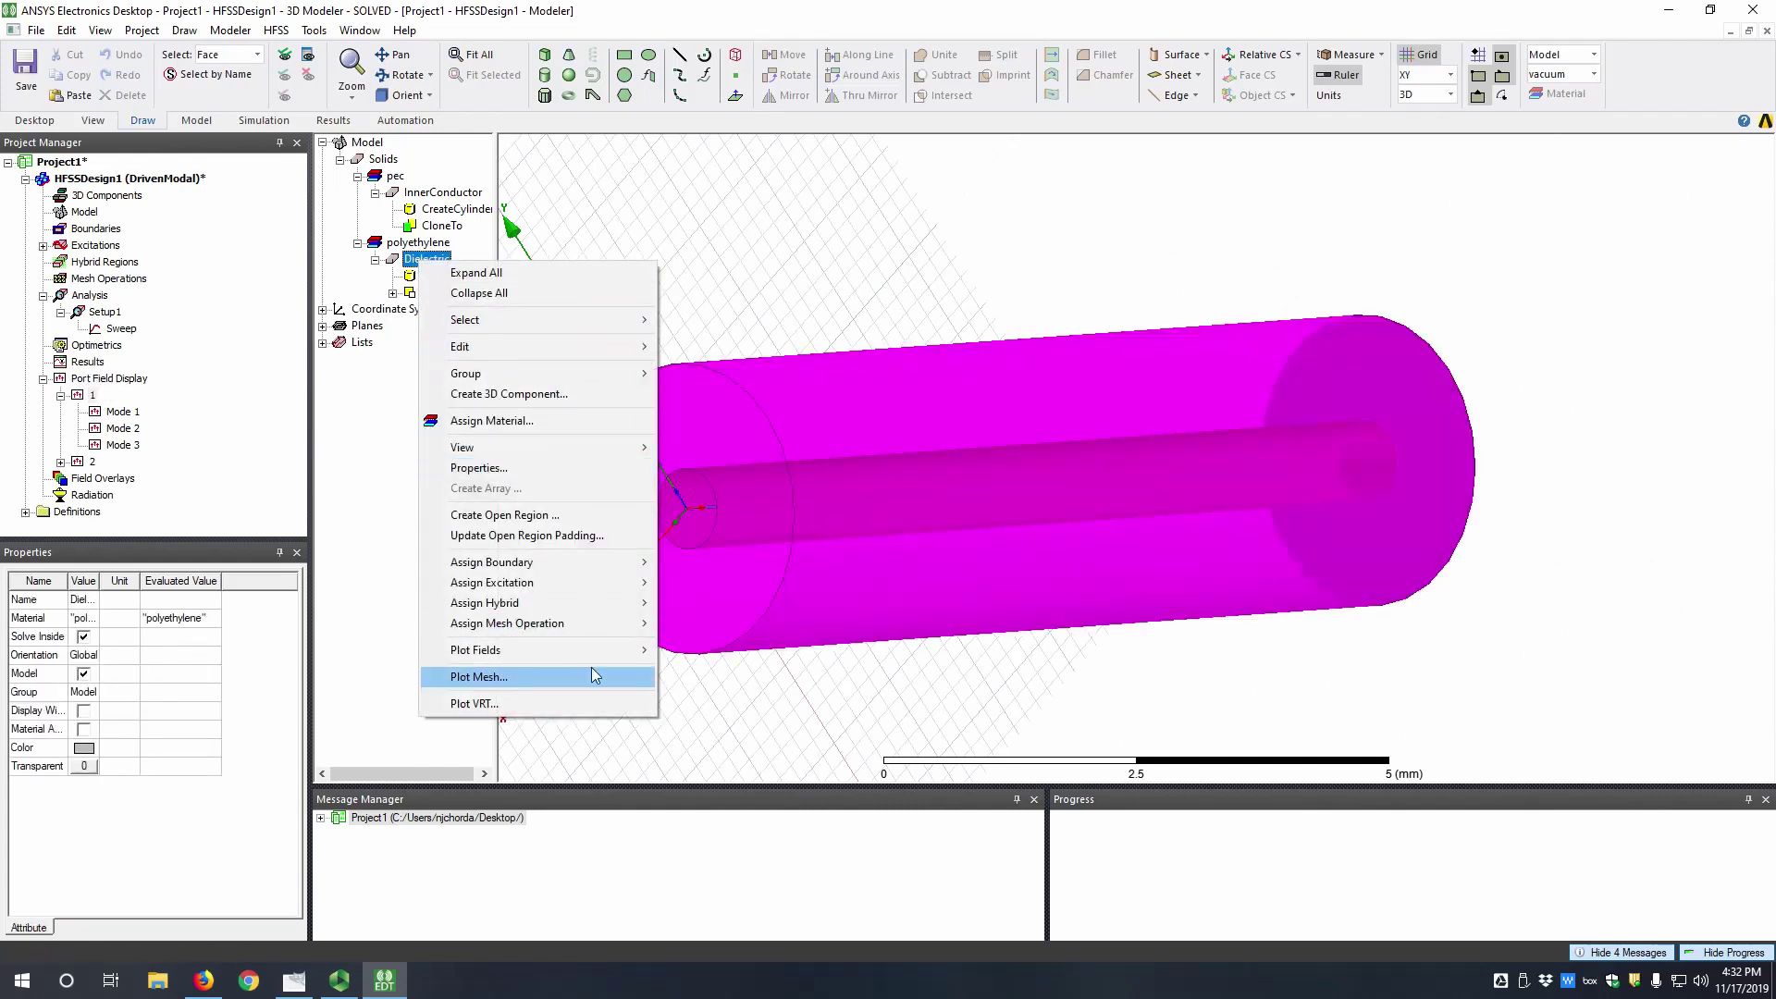
pyautogui.moveTo(594, 649)
pyautogui.moveTo(759, 653)
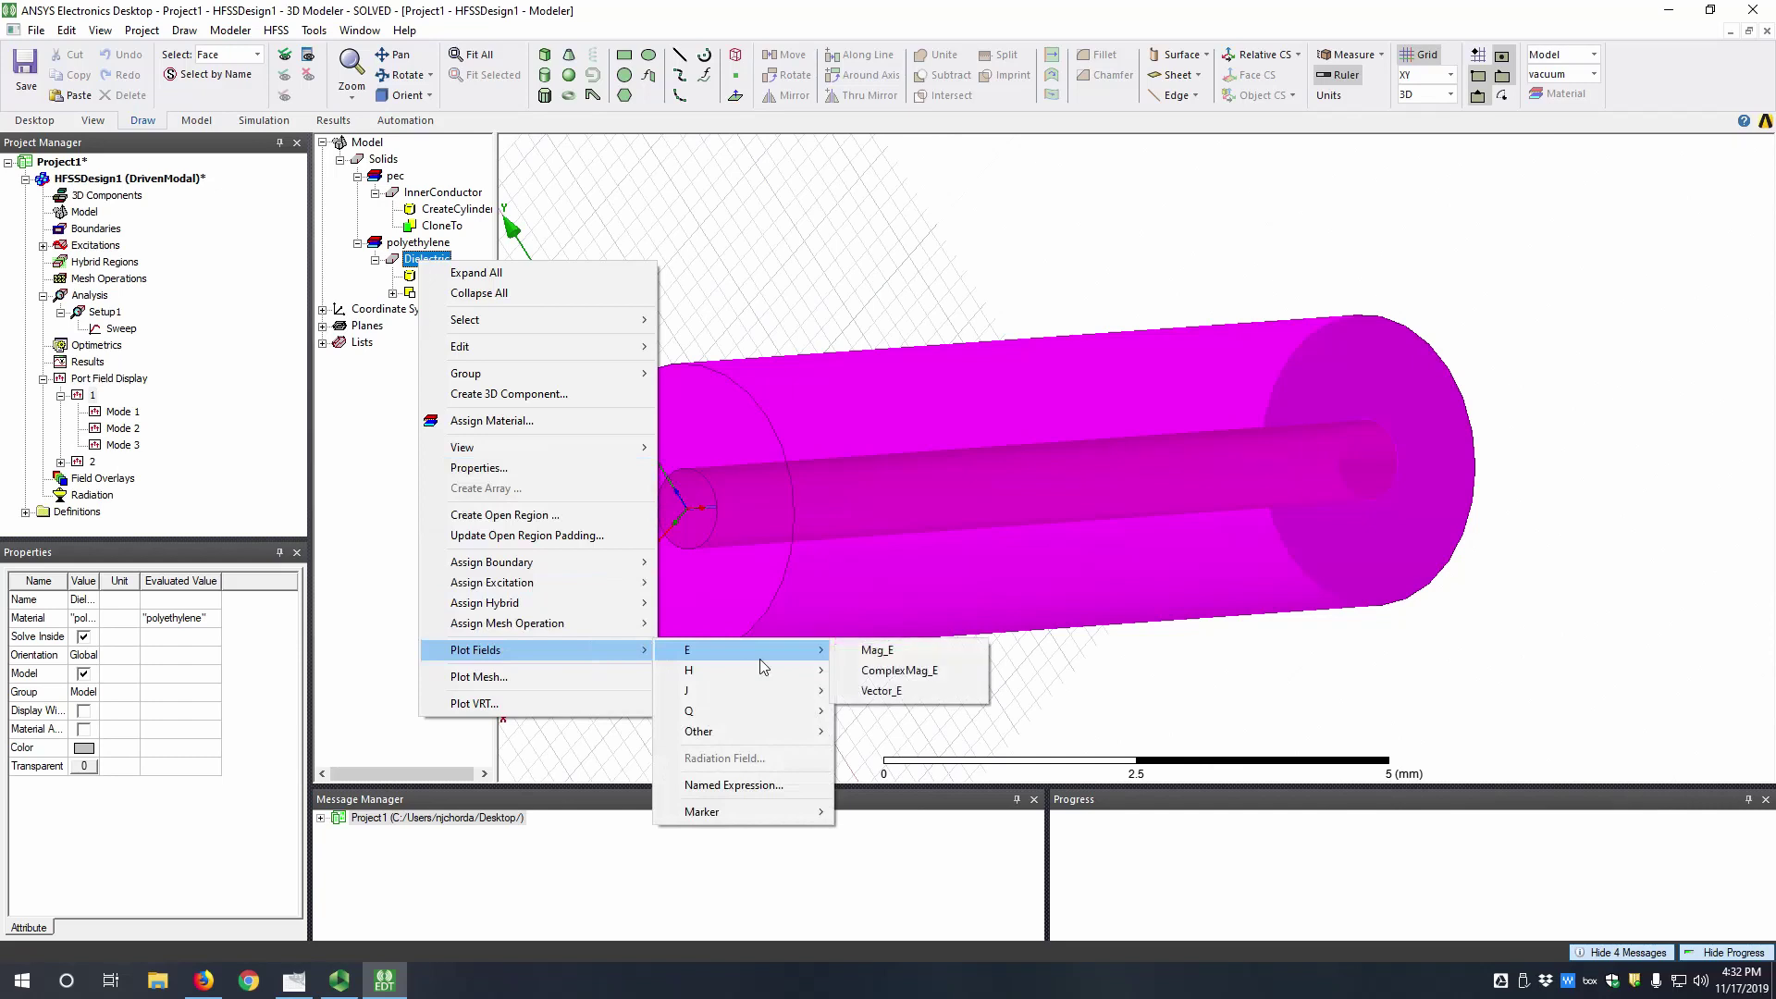
pyautogui.click(956, 700)
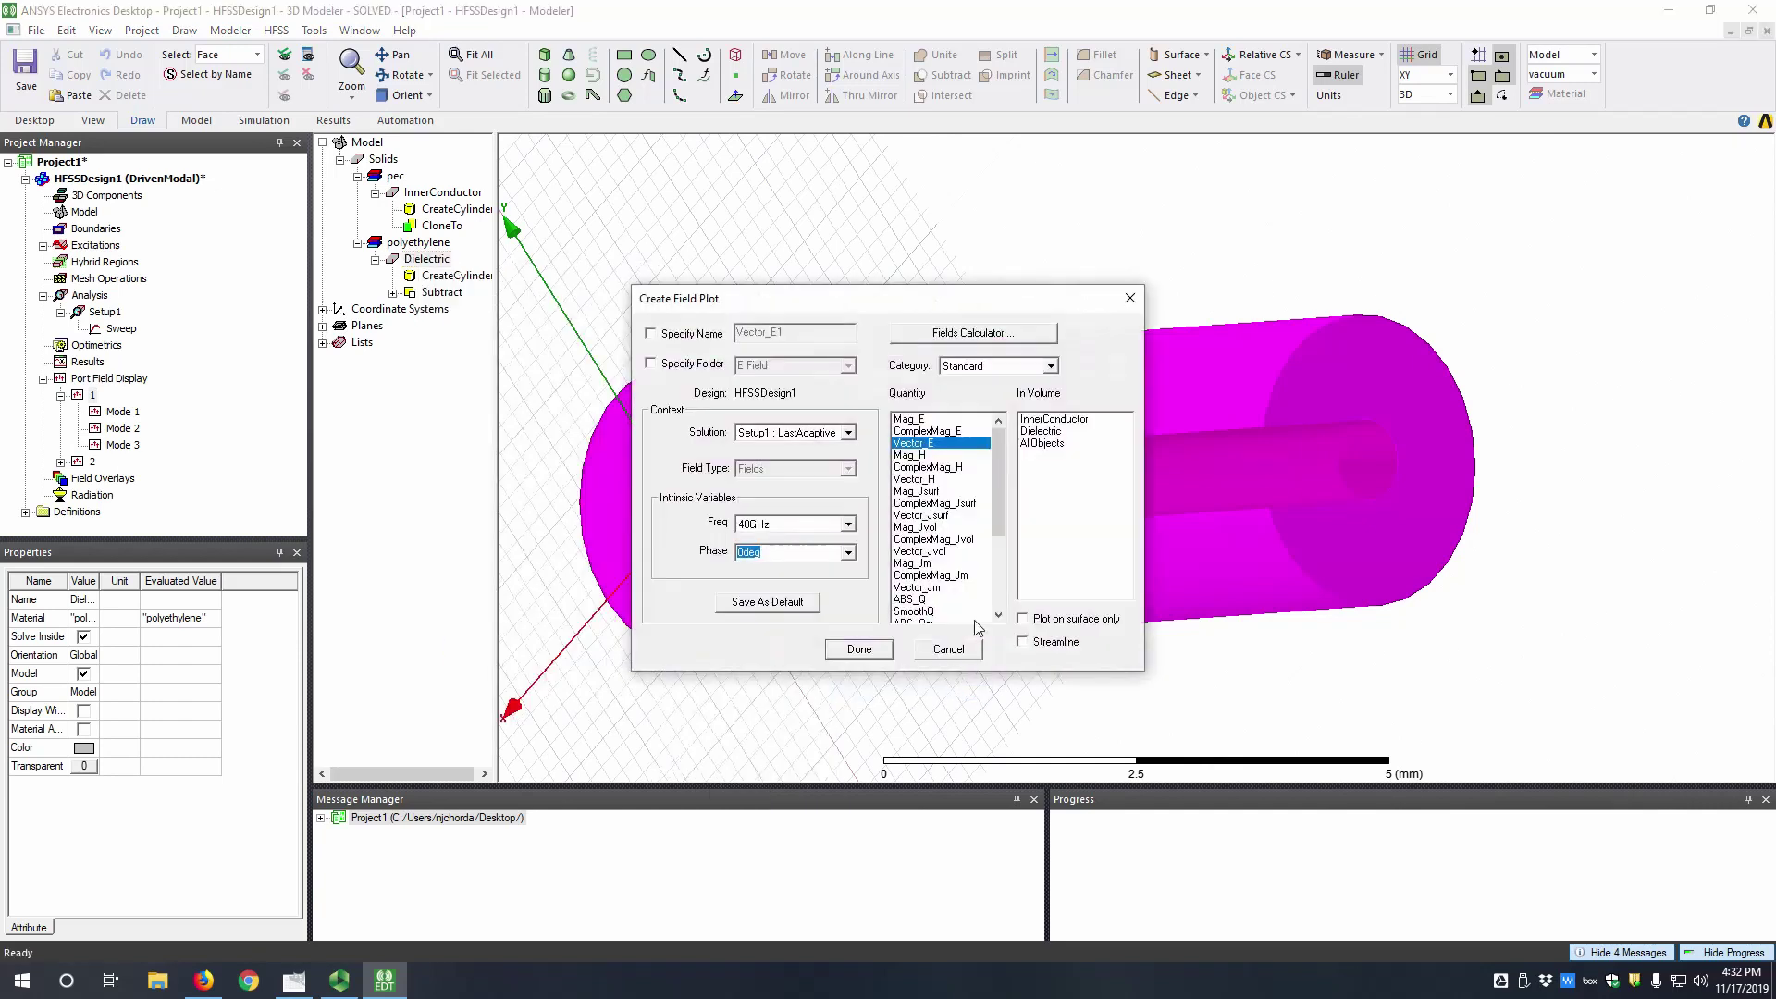
pyautogui.click(1063, 431)
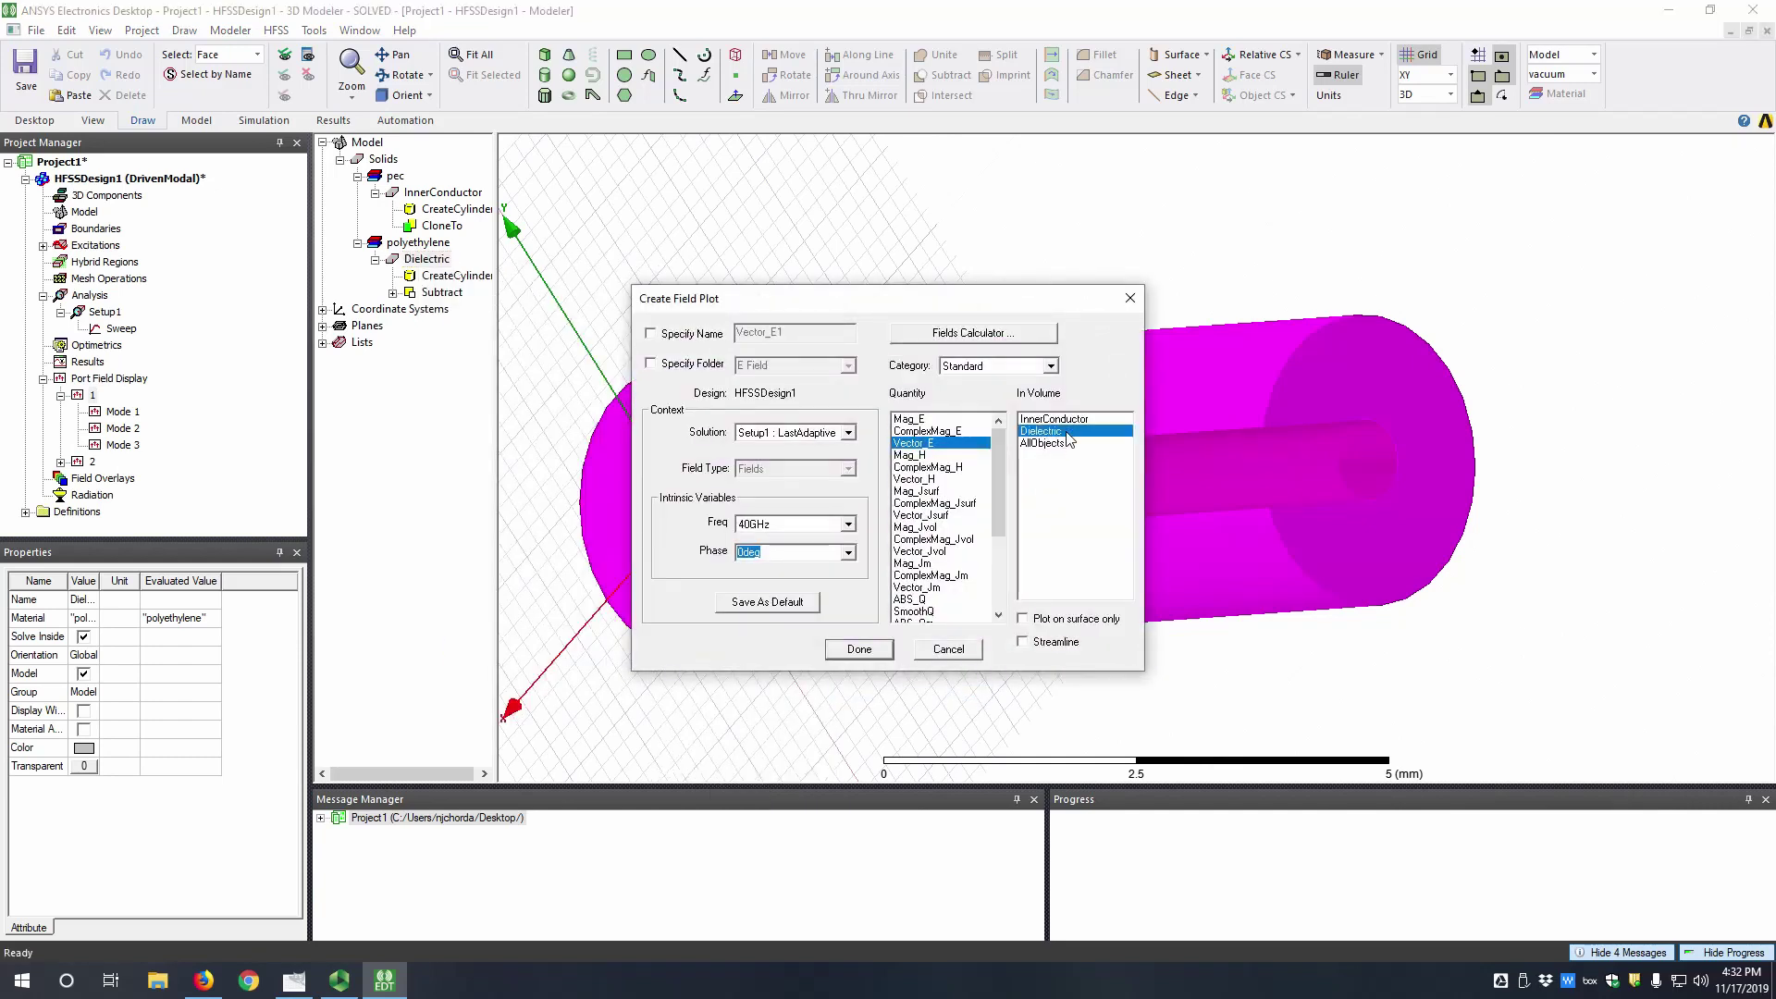
pyautogui.click(1061, 620)
pyautogui.click(860, 649)
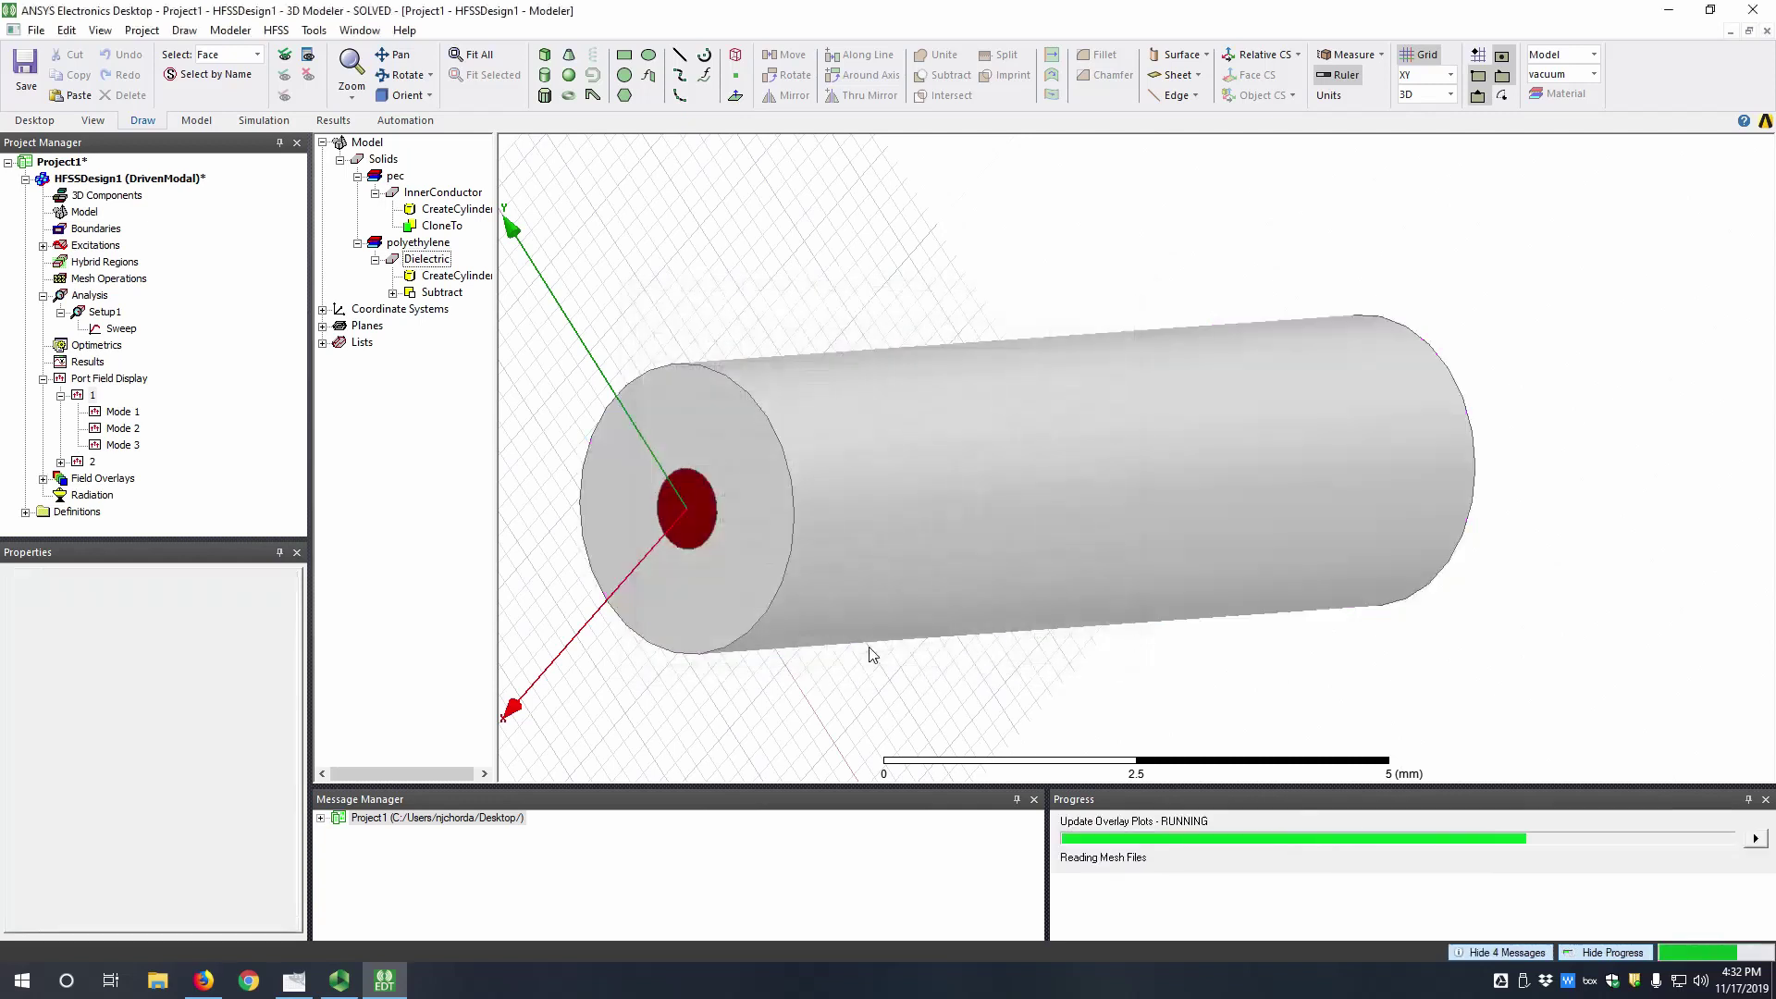
pyautogui.keyDown('alt'); pyautogui.moveTo(874, 659); pyautogui.dragTo(985, 446); pyautogui.keyUp('alt')
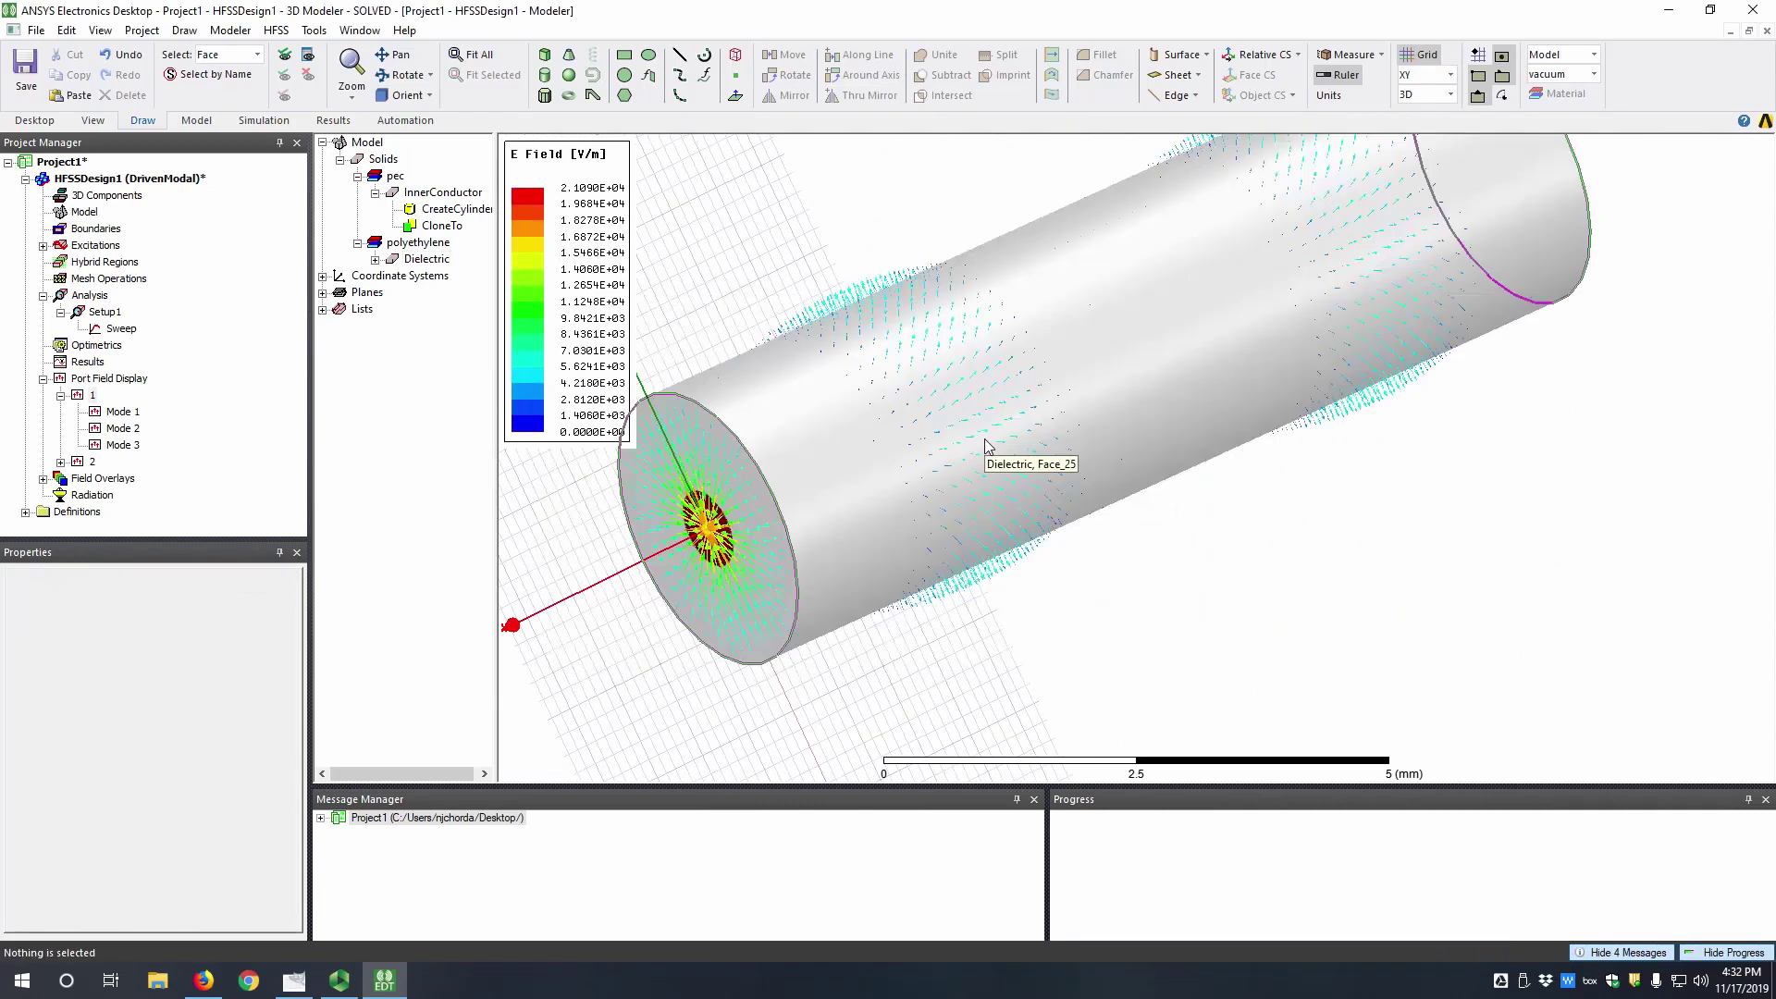
# - Set the Dielectric object's transparency to 0.68 and inspect the electric field vectors along the cable
pyautogui.doubleClick(986, 446)
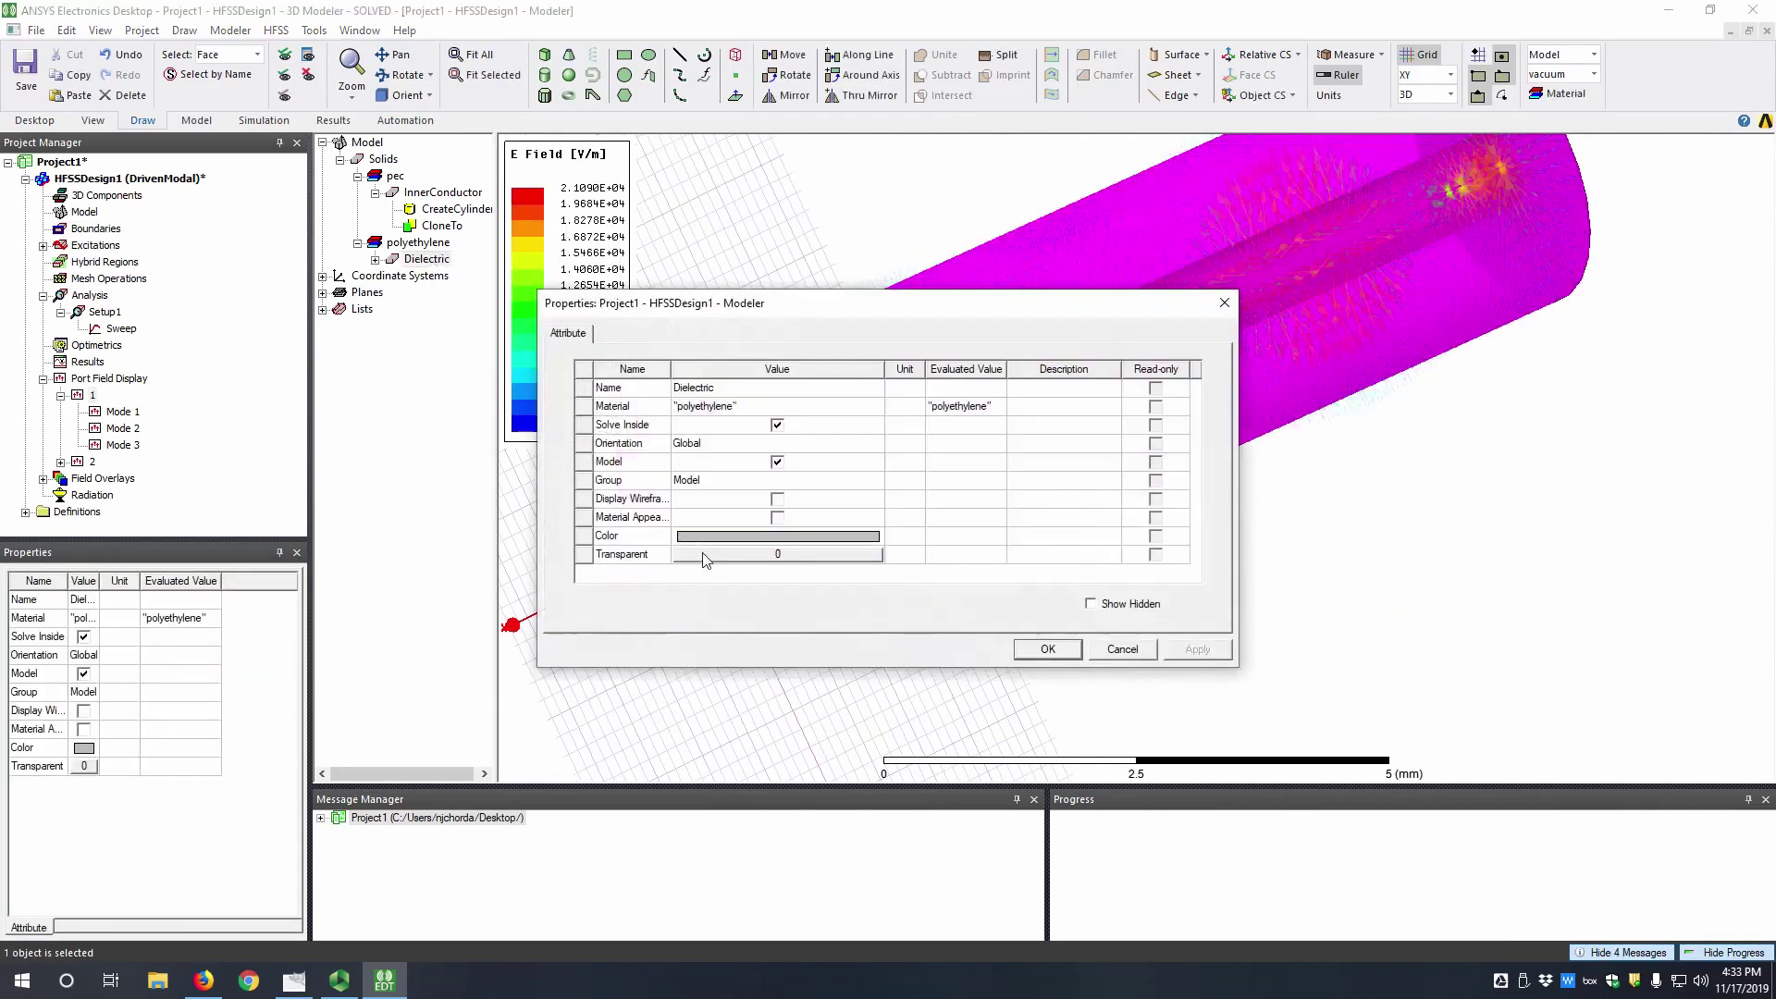
pyautogui.click(705, 555)
pyautogui.moveTo(777, 473); pyautogui.dragTo(890, 478)
pyautogui.click(839, 523)
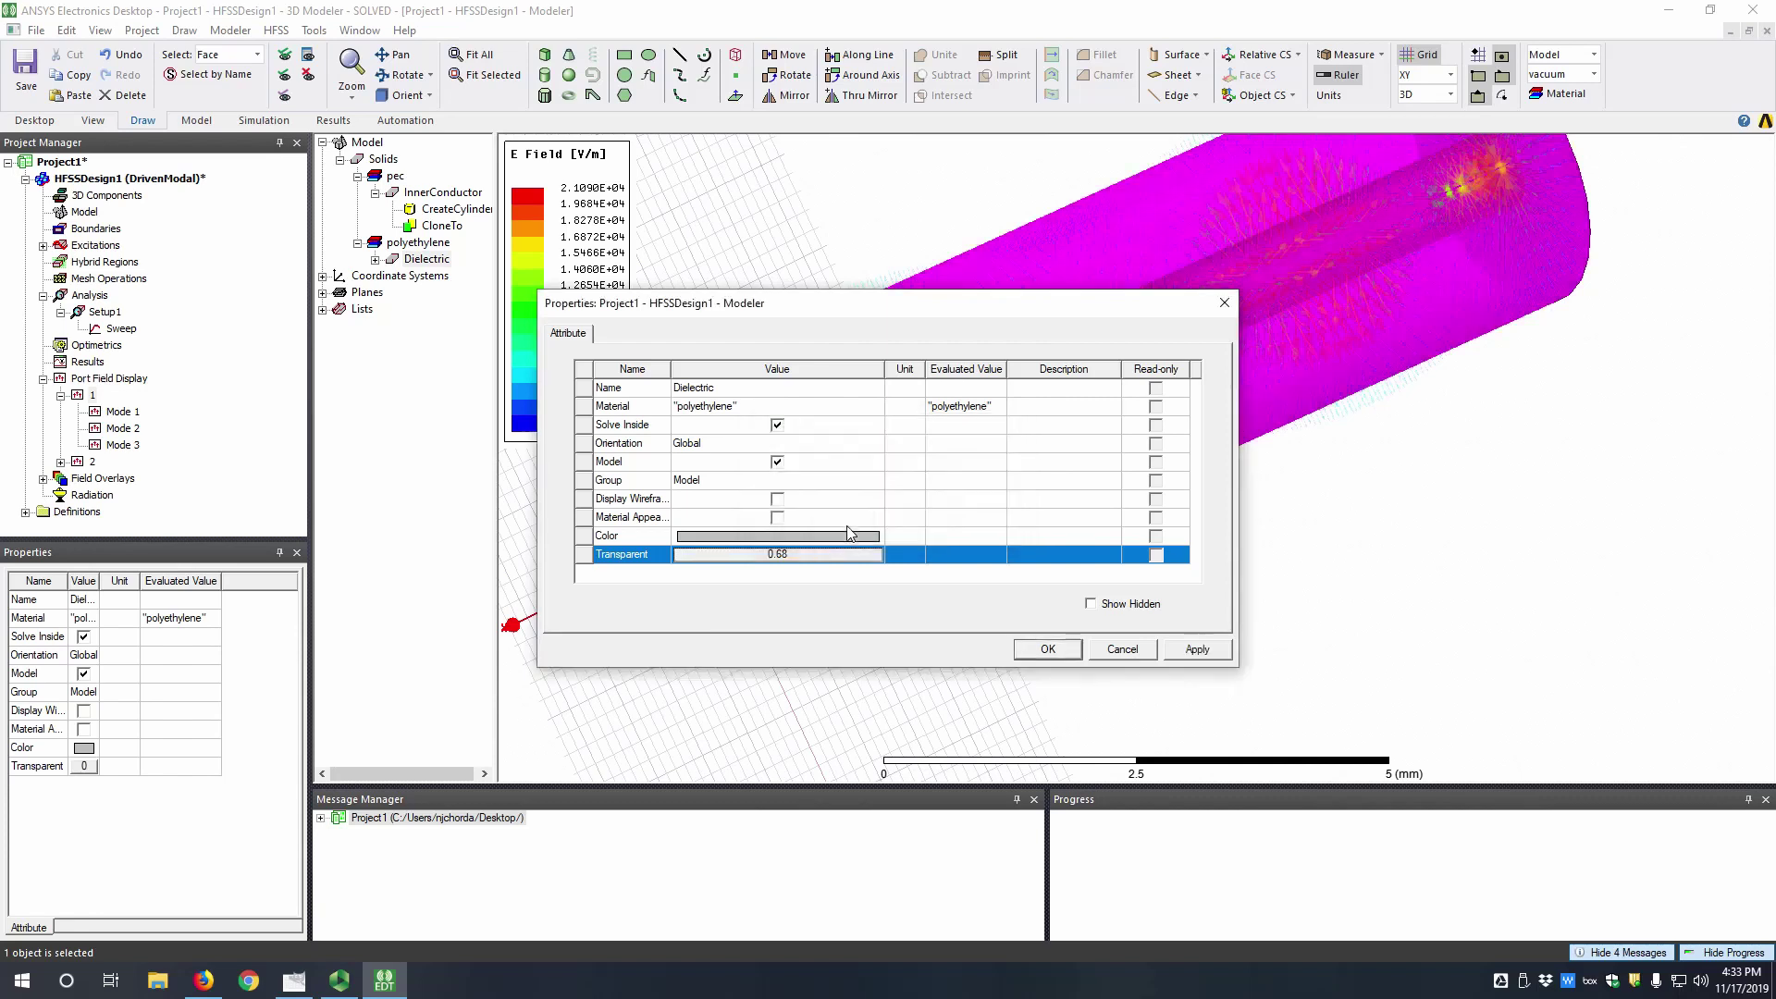
pyautogui.click(1048, 650)
pyautogui.click(1263, 602)
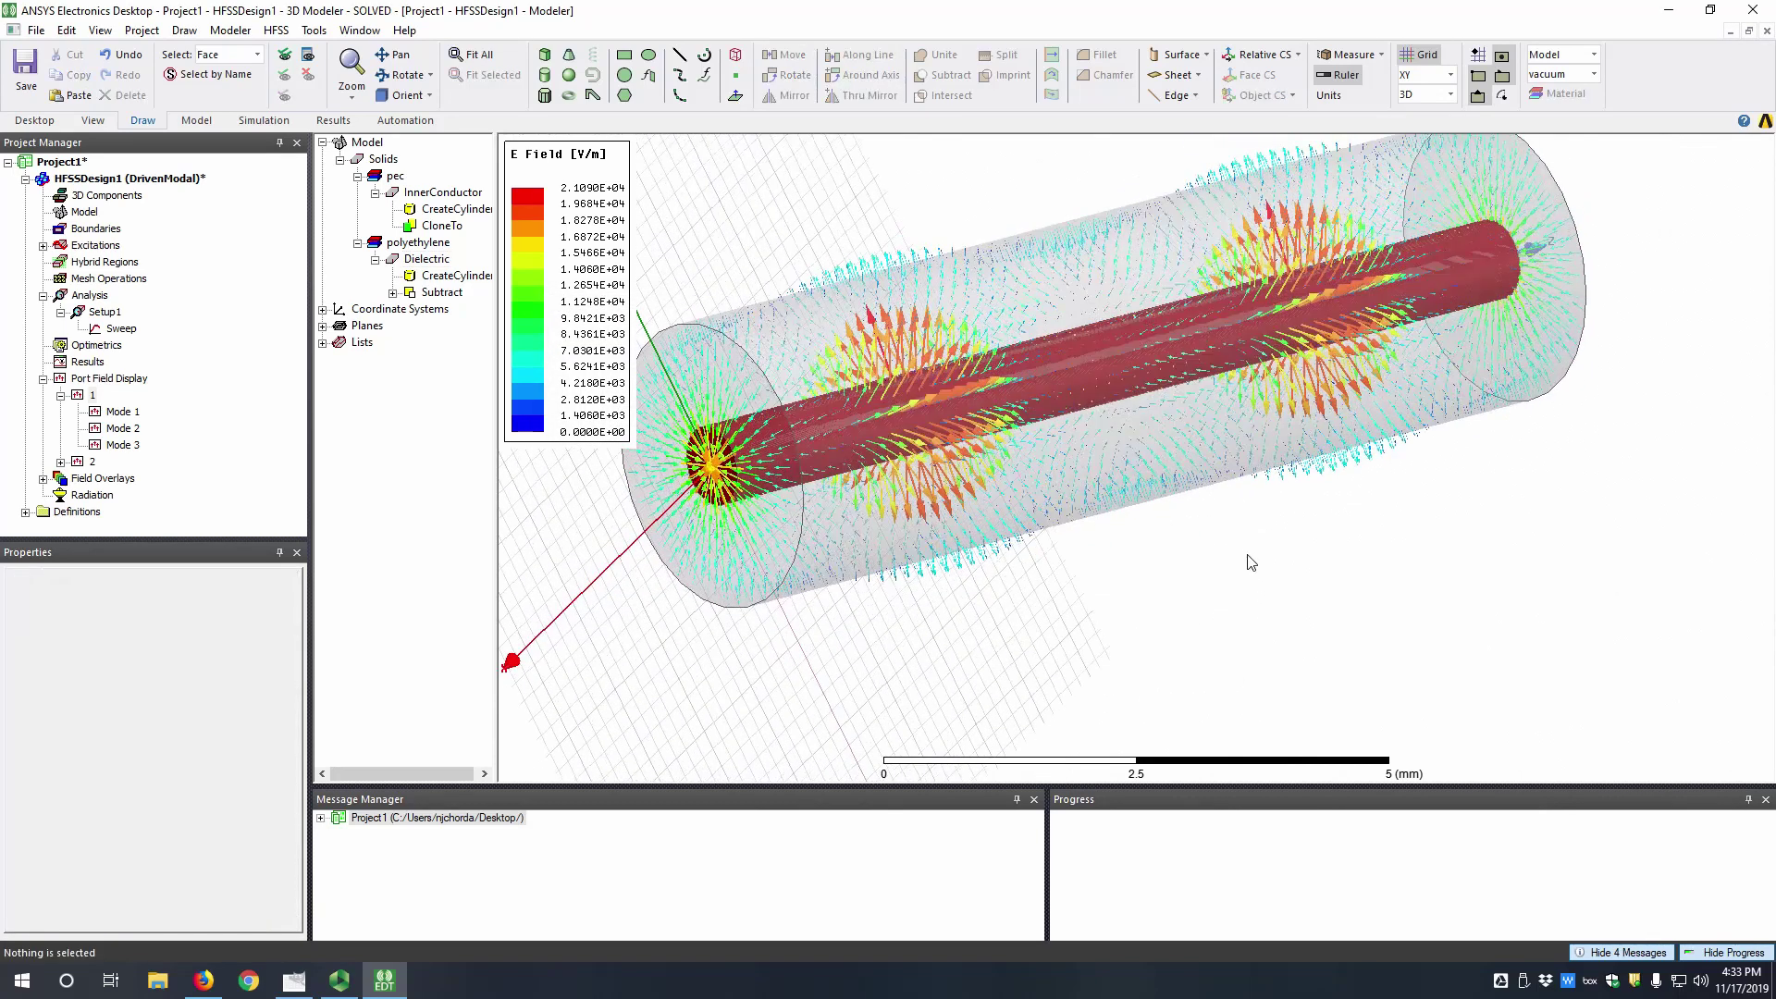
pyautogui.moveTo(1248, 561)
pyautogui.keyDown('alt'); pyautogui.mouseDown()
pyautogui.moveTo(1284, 519)
pyautogui.moveTo(1264, 630)
pyautogui.moveTo(1249, 633)
pyautogui.moveTo(1272, 592)
pyautogui.moveTo(1242, 592)
pyautogui.mouseUp(); pyautogui.keyUp('alt')
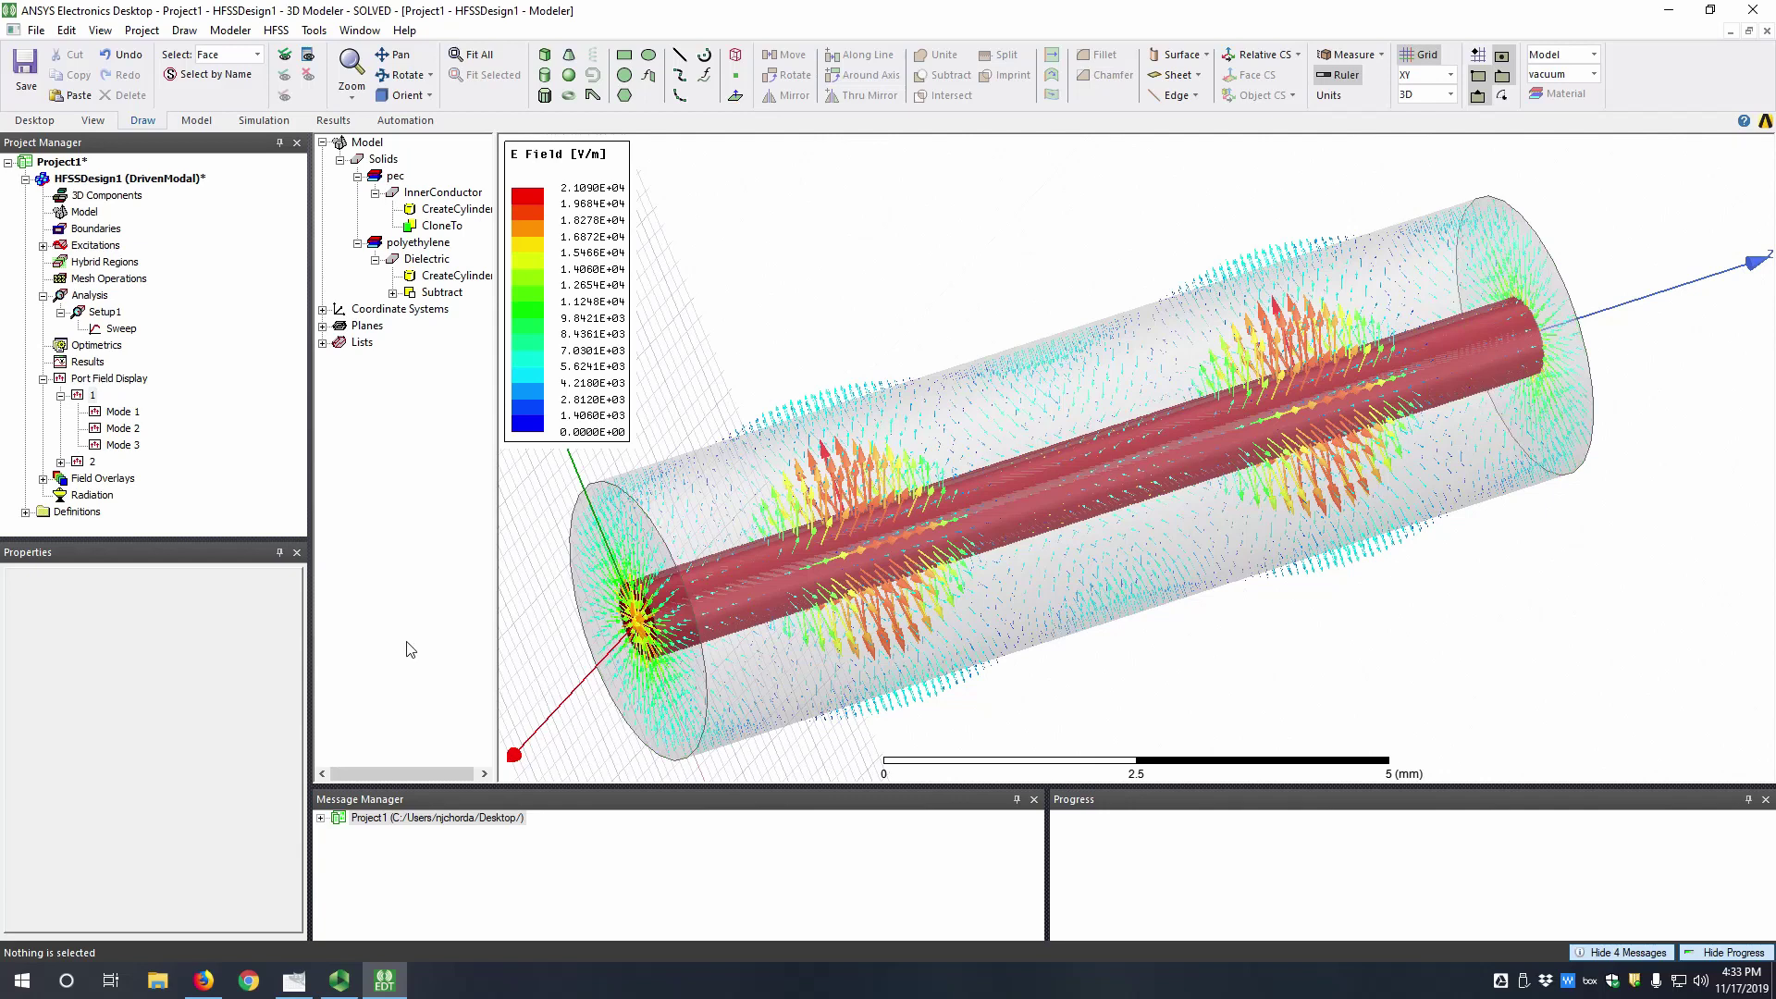
# - Create a rectangular modal solution data plot of the imaginary part of Gamma(1:1) and Gamma(1:2) over the frequency sweep
pyautogui.rightClick(78, 368)
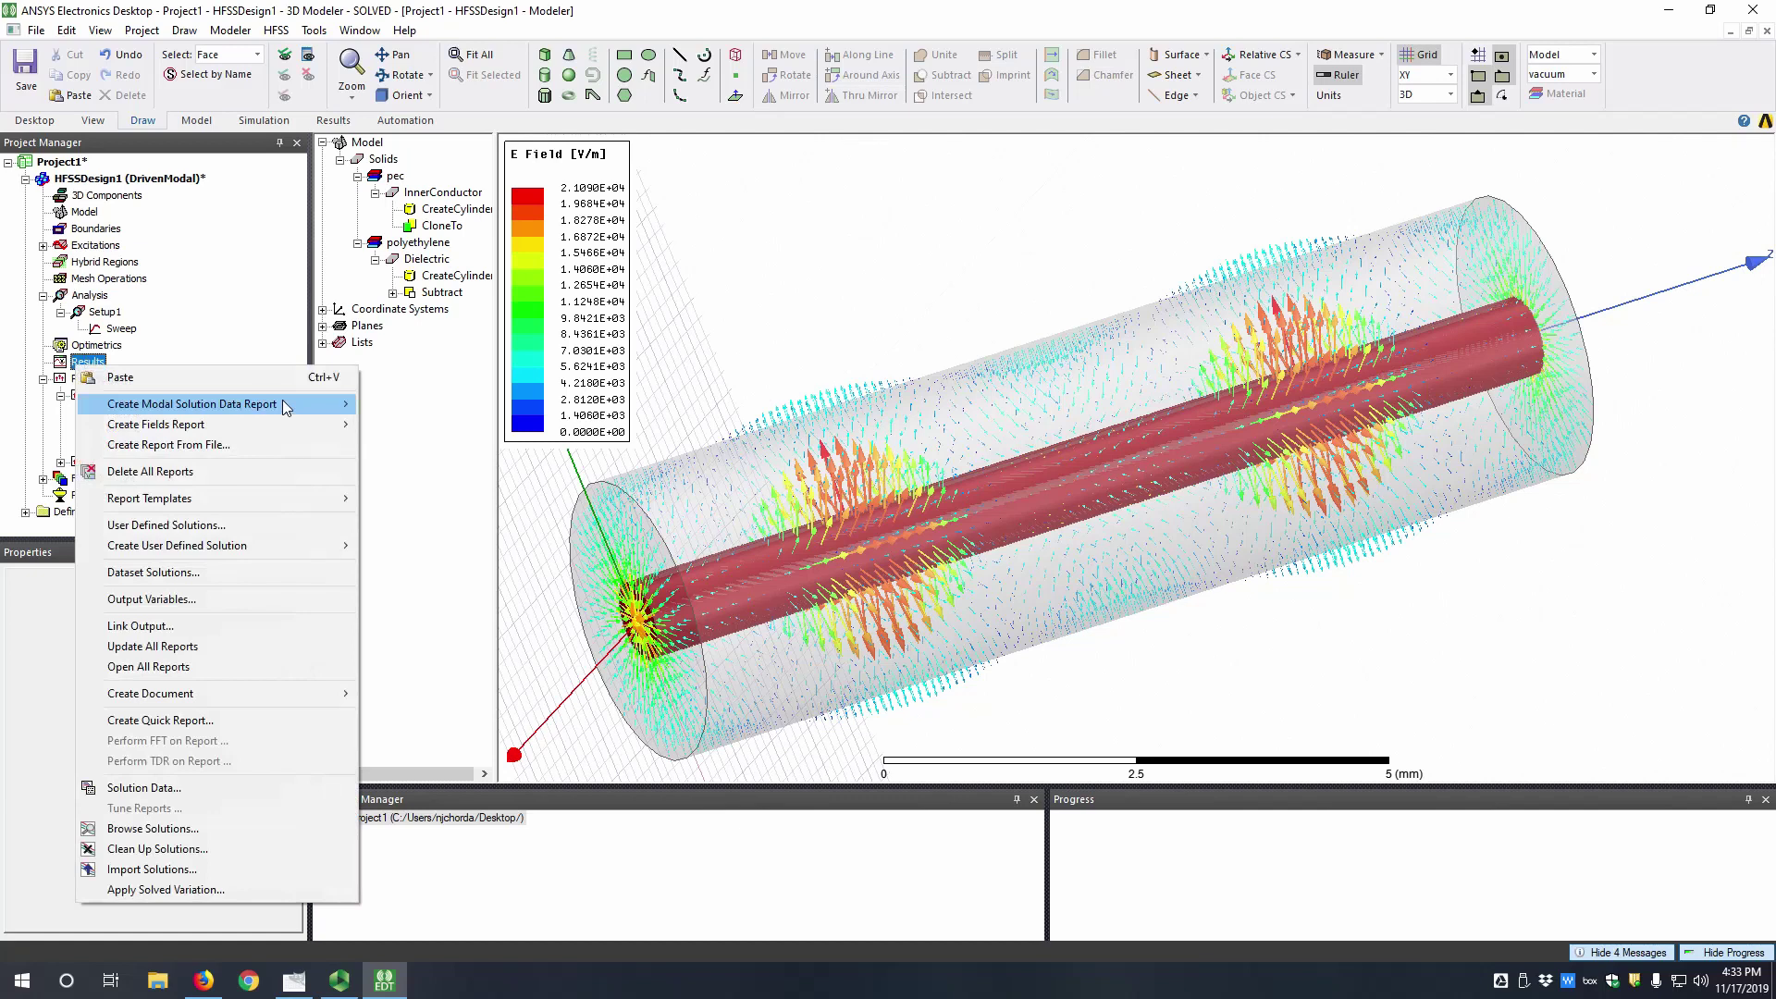
pyautogui.moveTo(285, 407)
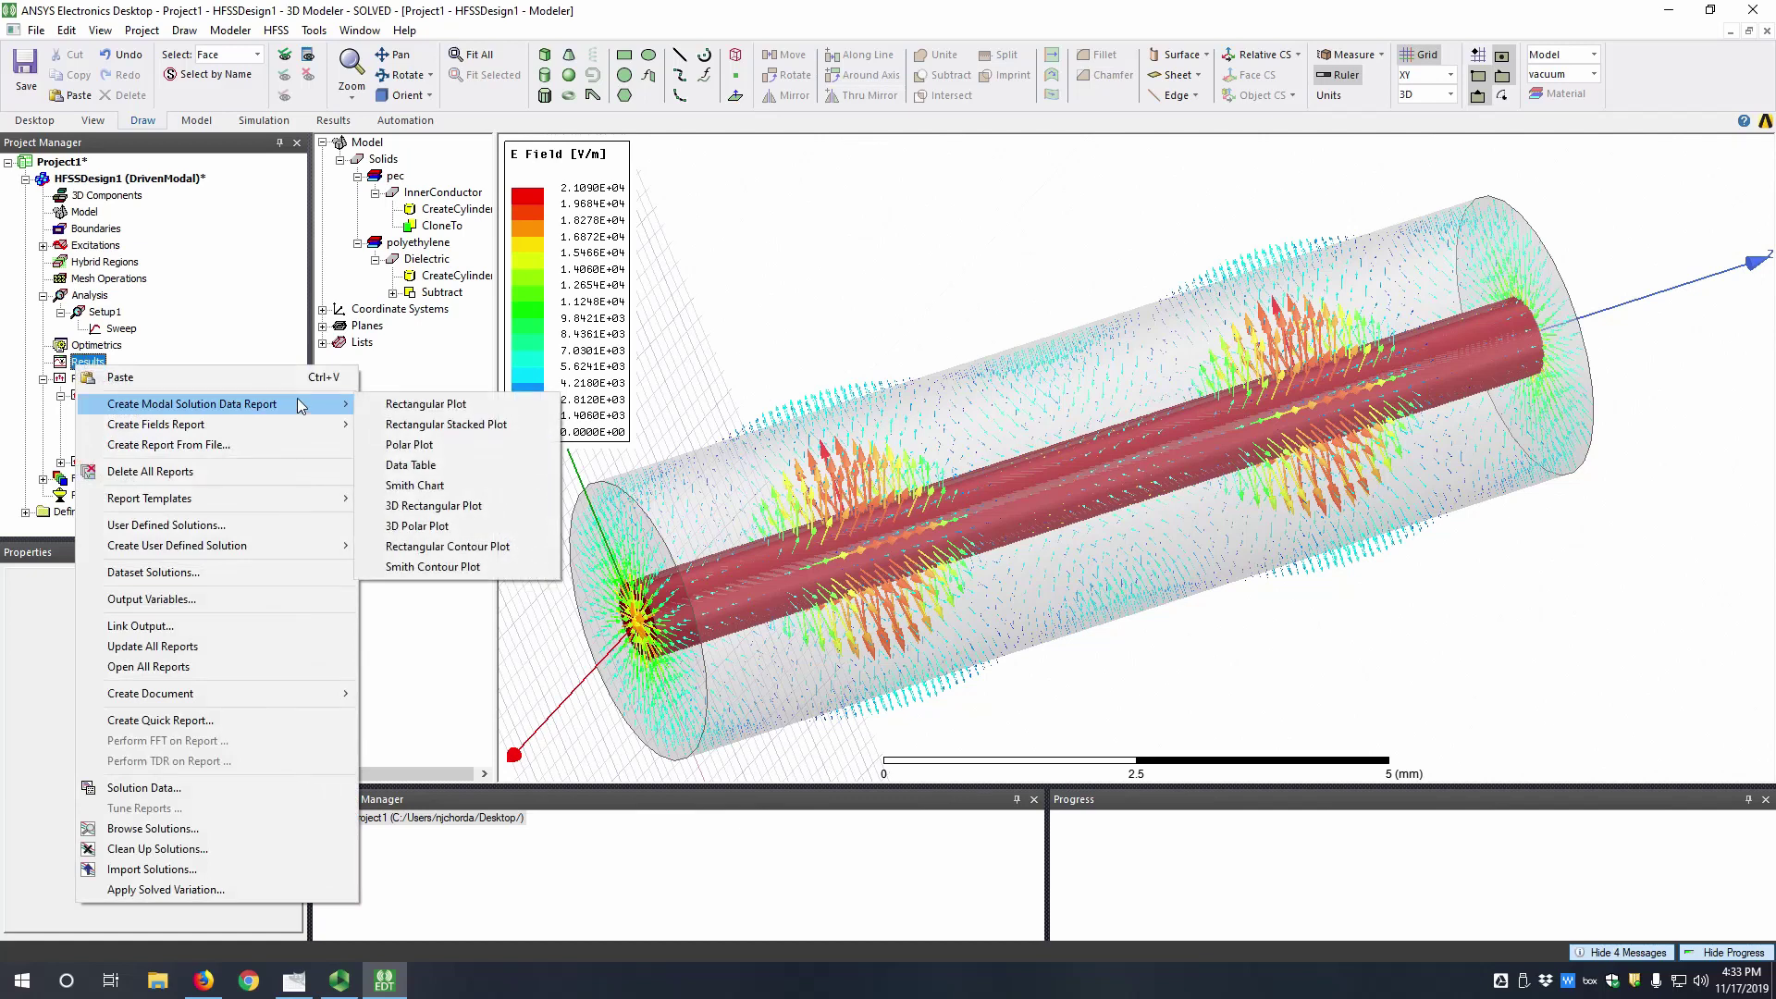
pyautogui.click(425, 404)
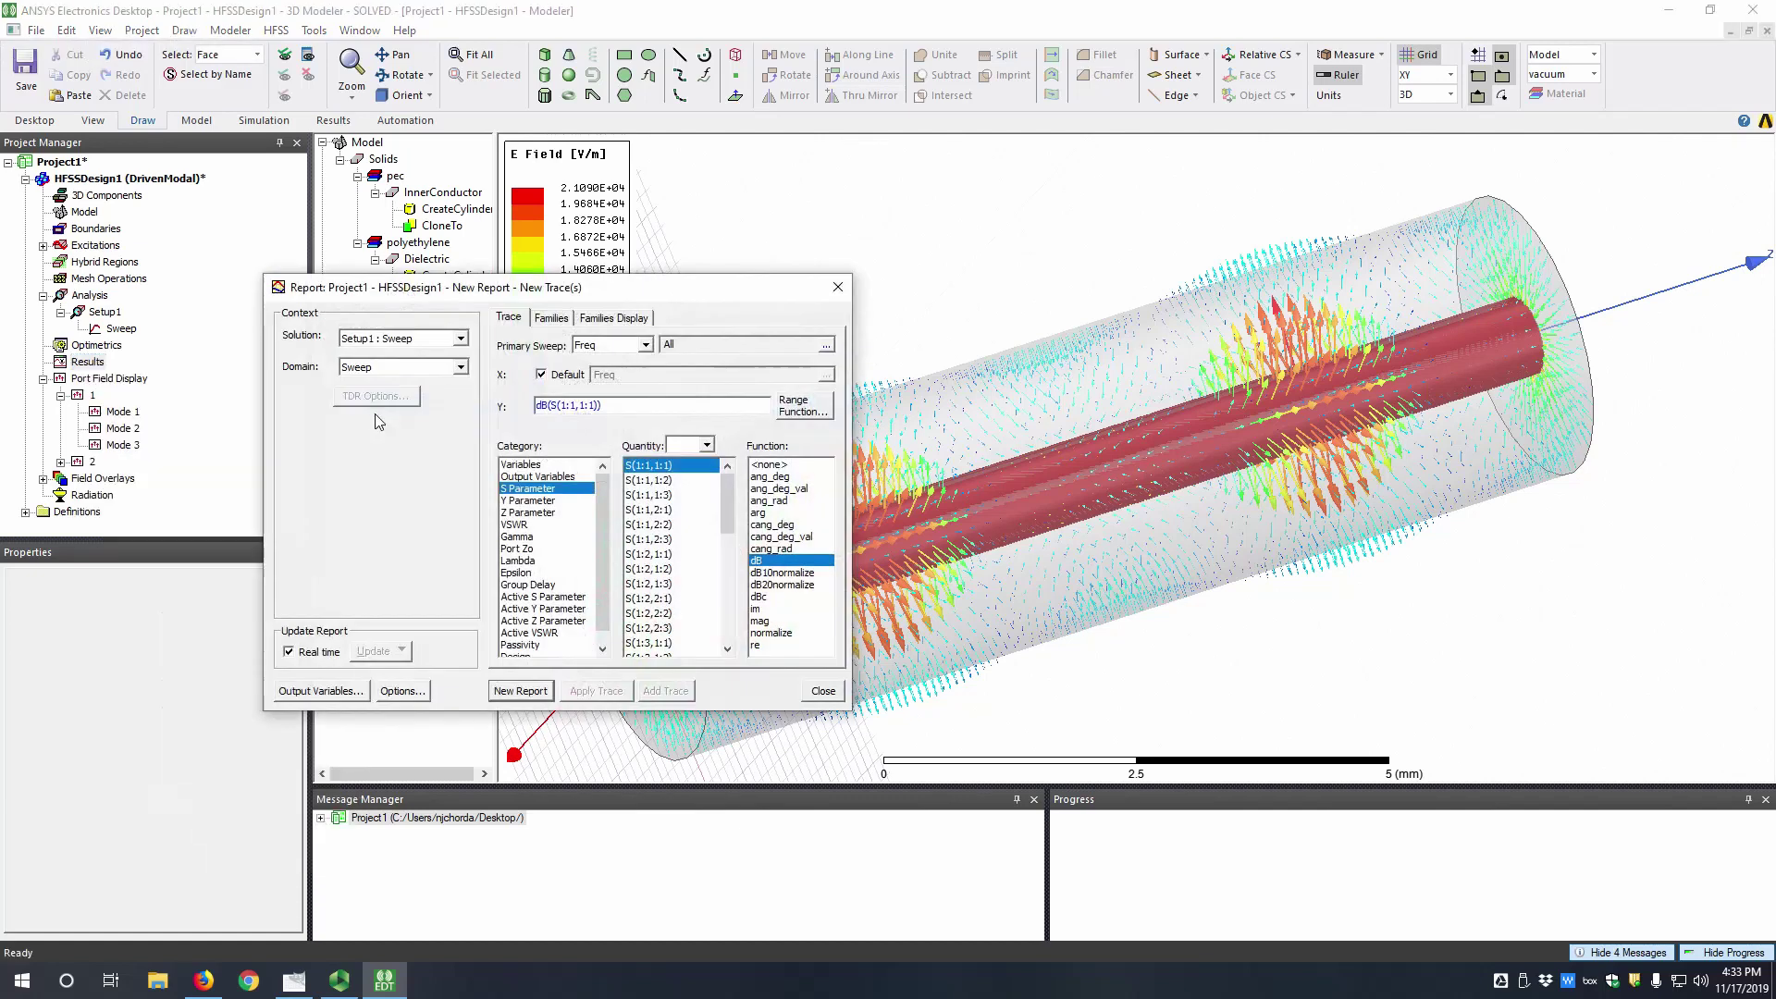
pyautogui.click(542, 538)
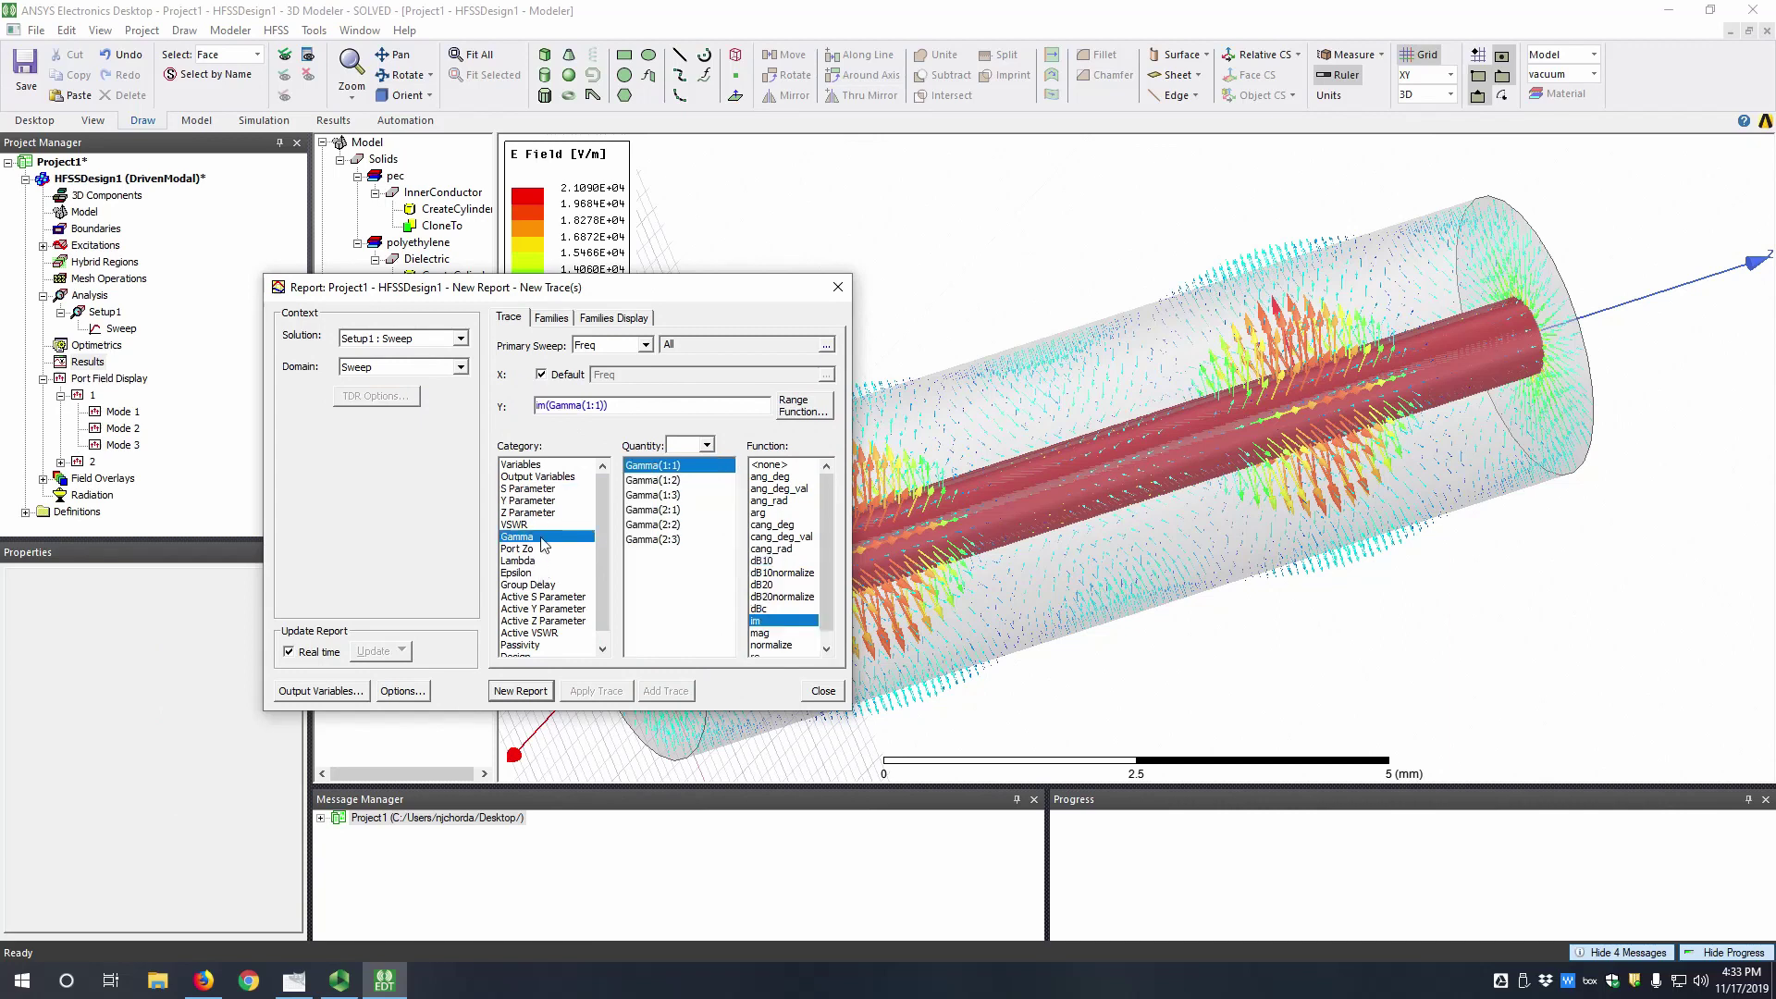
pyautogui.keyDown('ctrl'); pyautogui.click(667, 481); pyautogui.keyUp('ctrl')
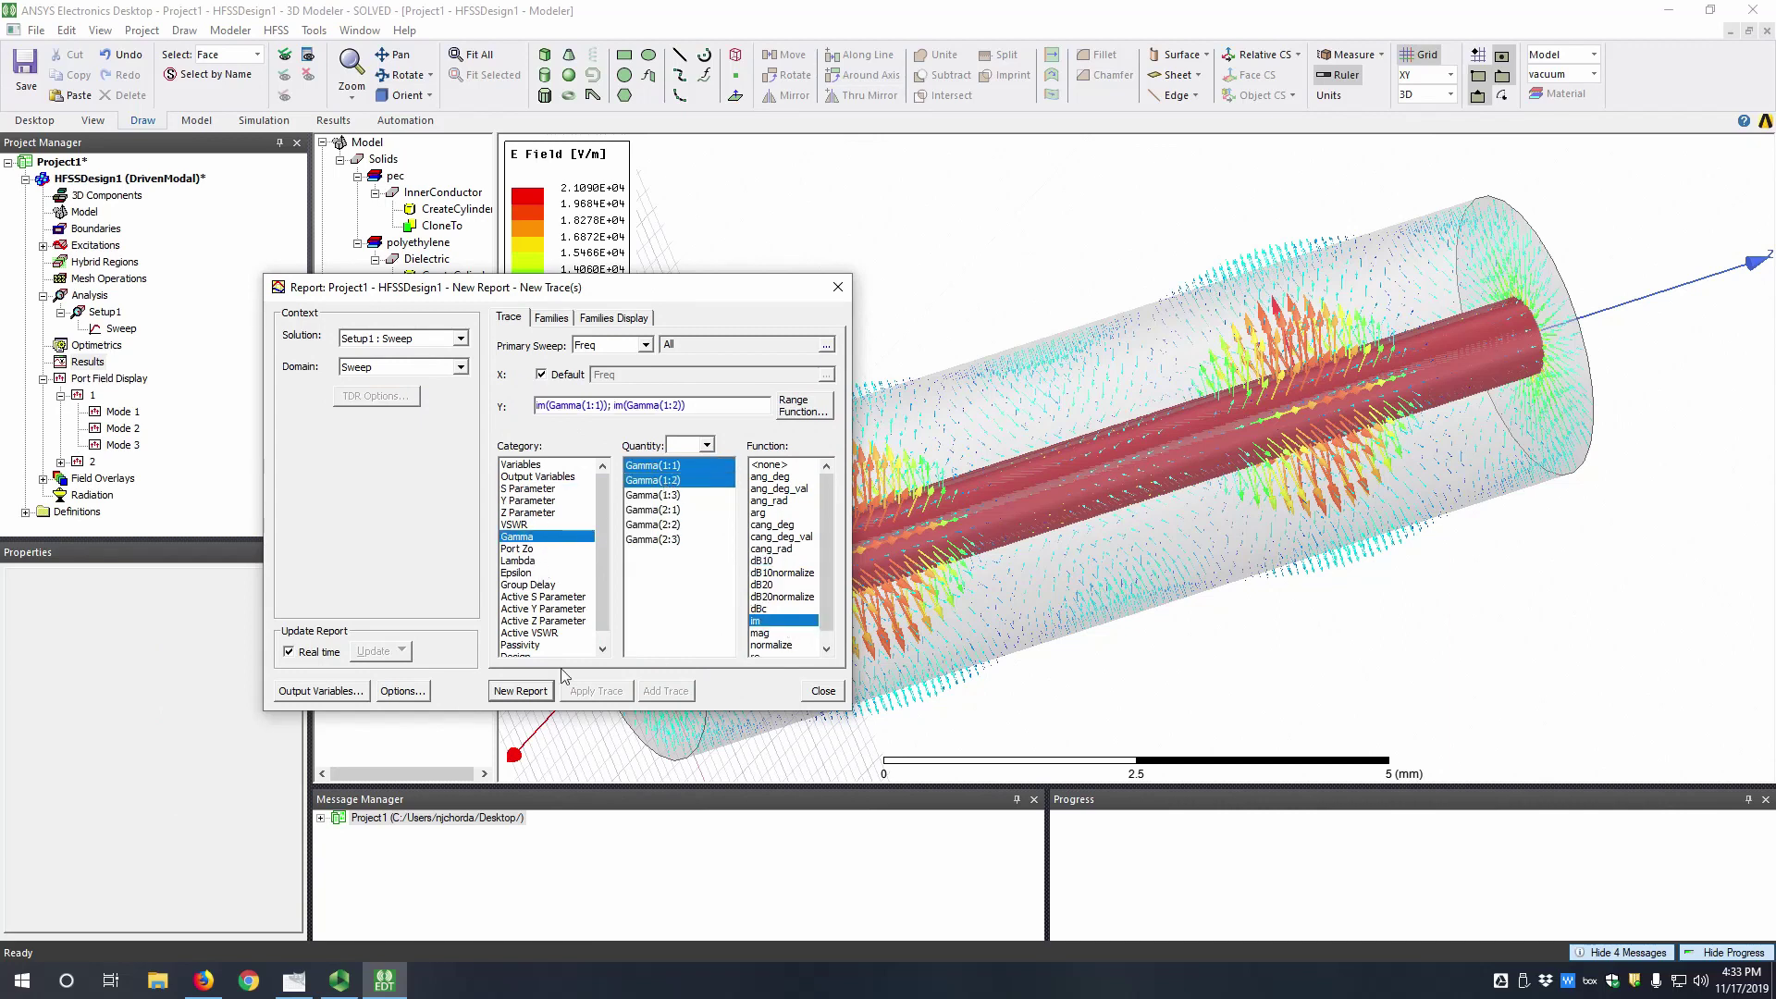
pyautogui.click(533, 692)
pyautogui.click(838, 287)
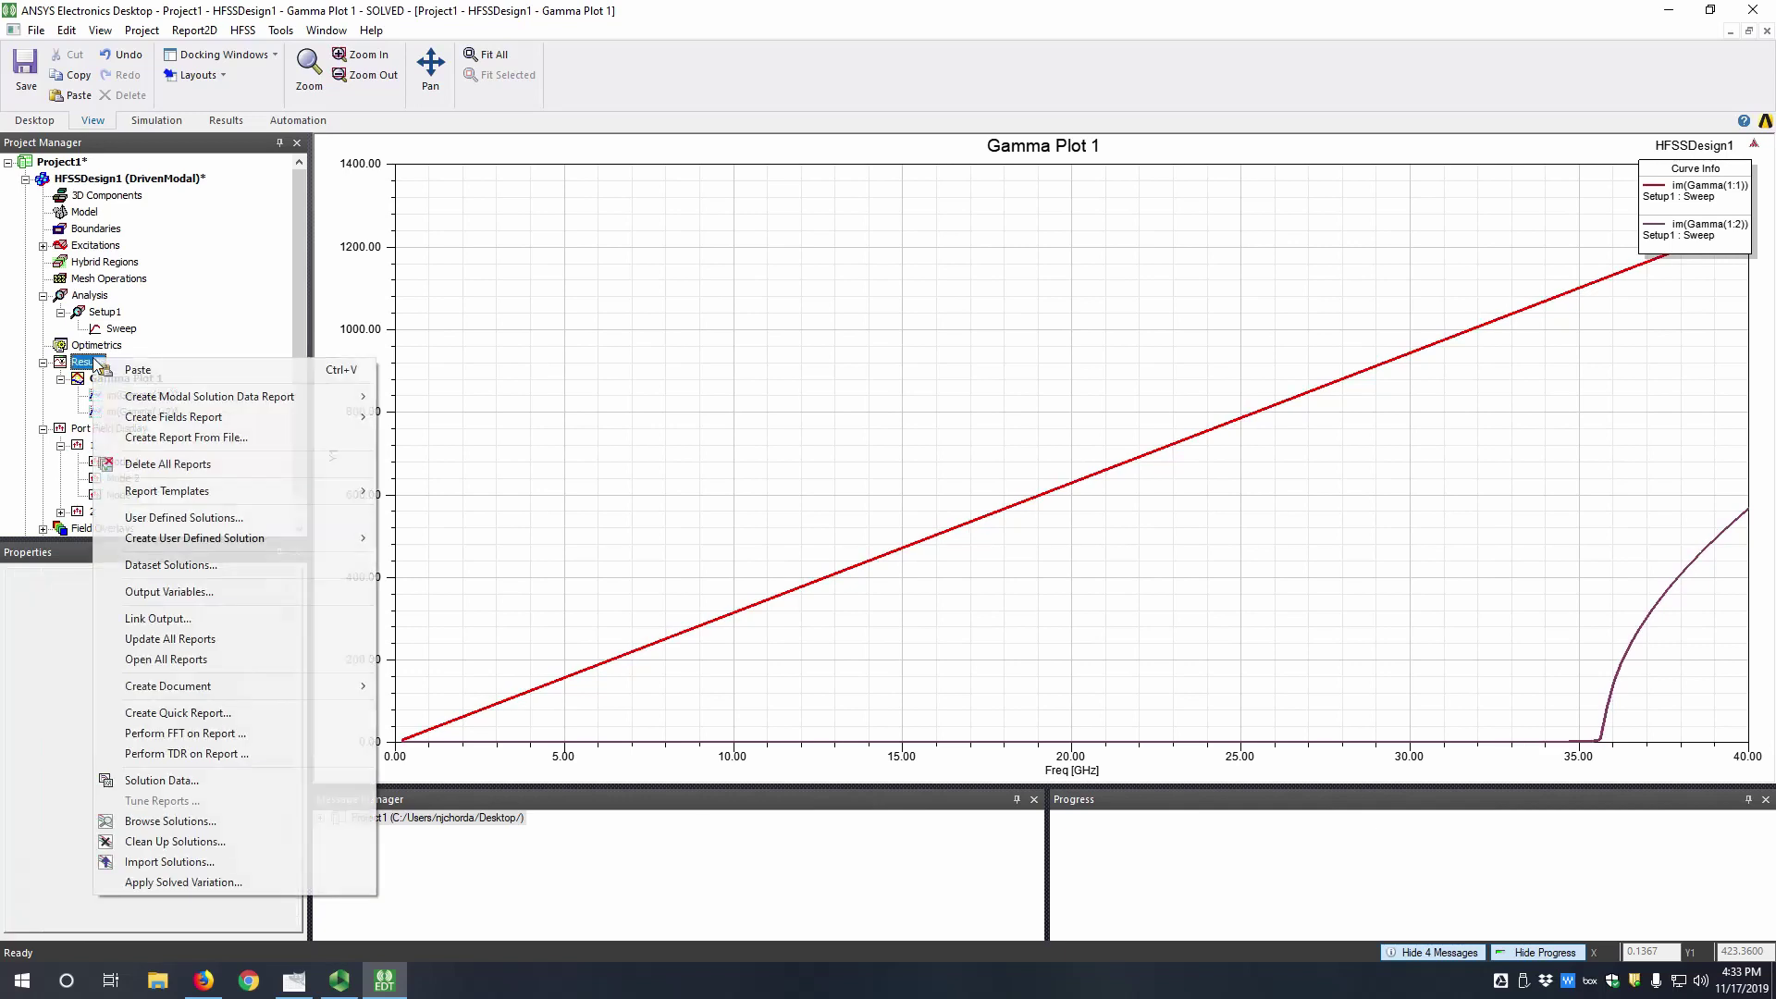
# - Create a second rectangular modal plot with the real part of Gamma(1:1) and Gamma(1:2), and return to the 3D model
pyautogui.moveTo(340, 396)
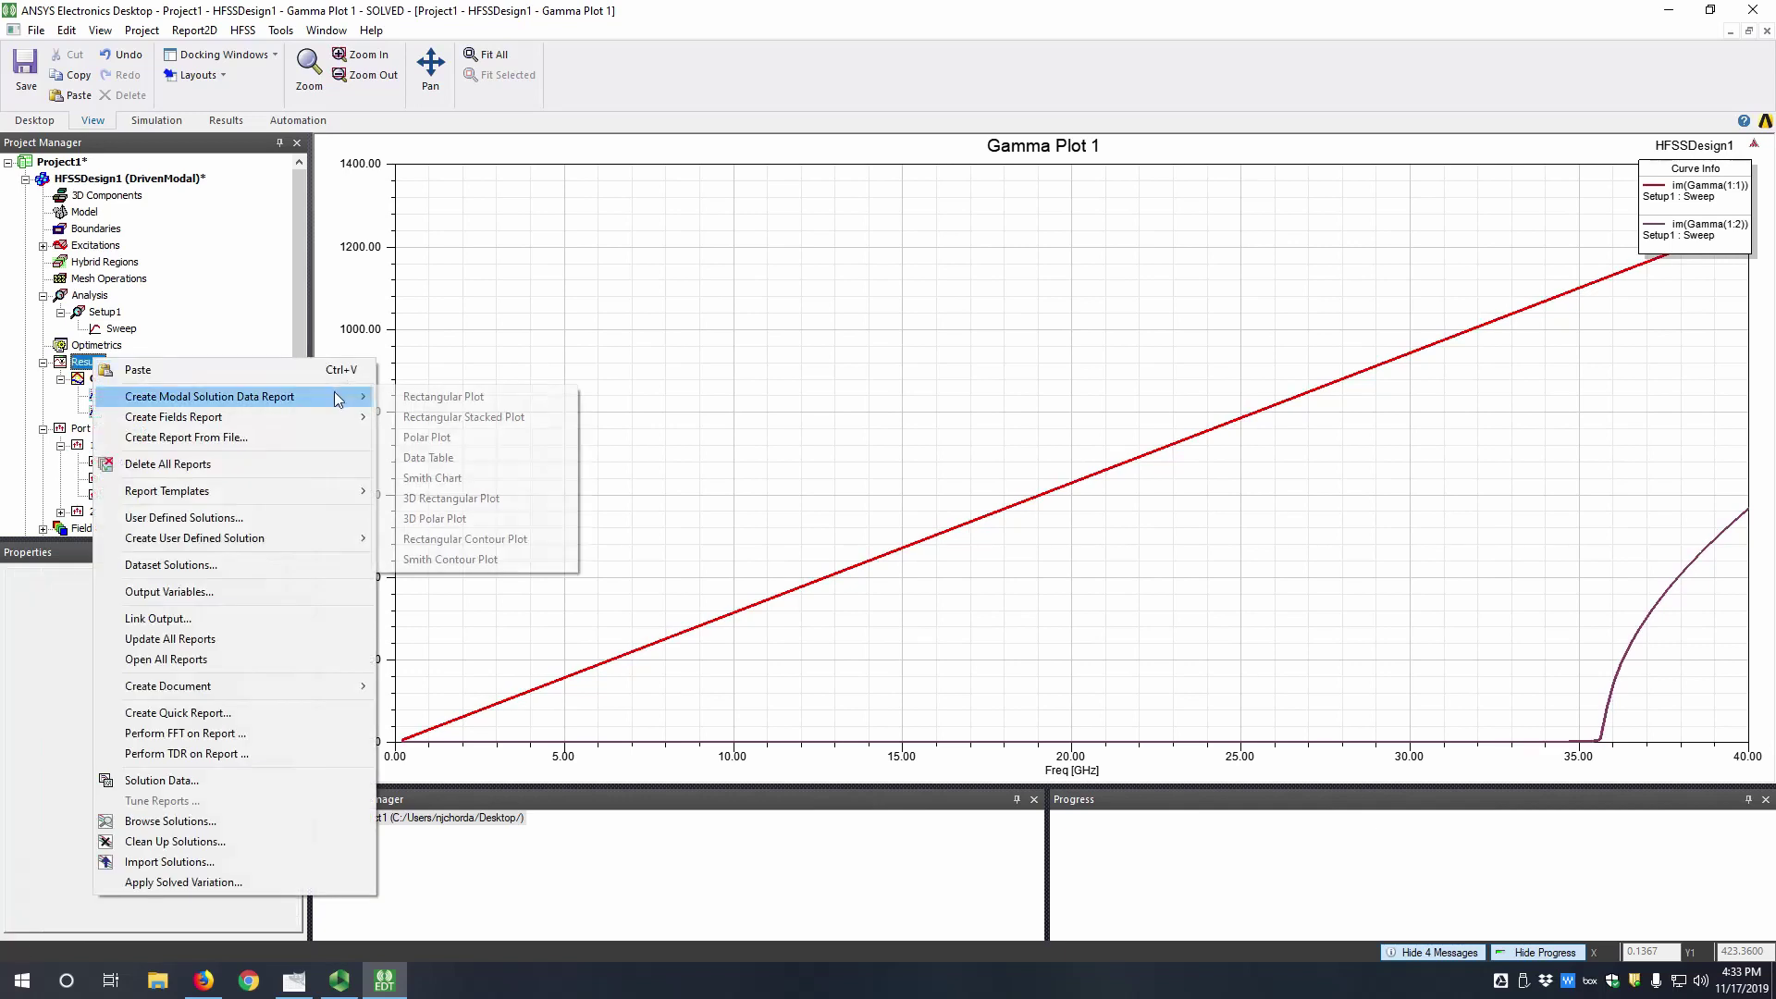
pyautogui.click(549, 397)
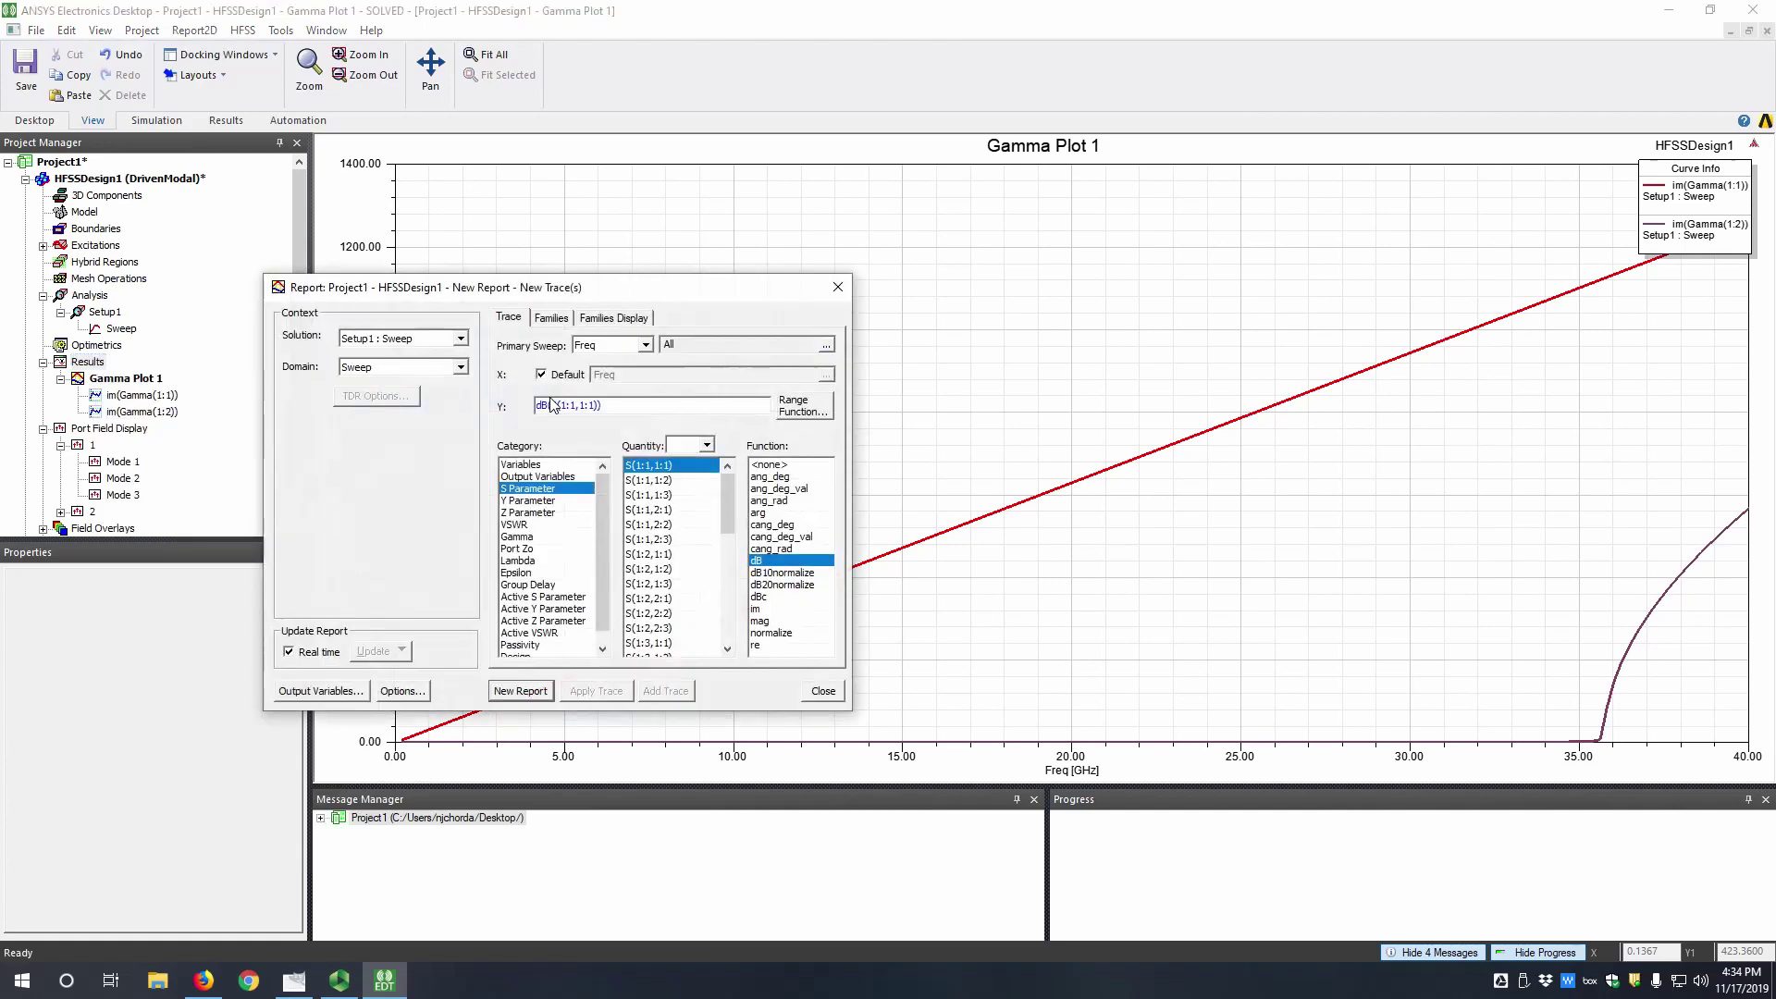
pyautogui.click(522, 537)
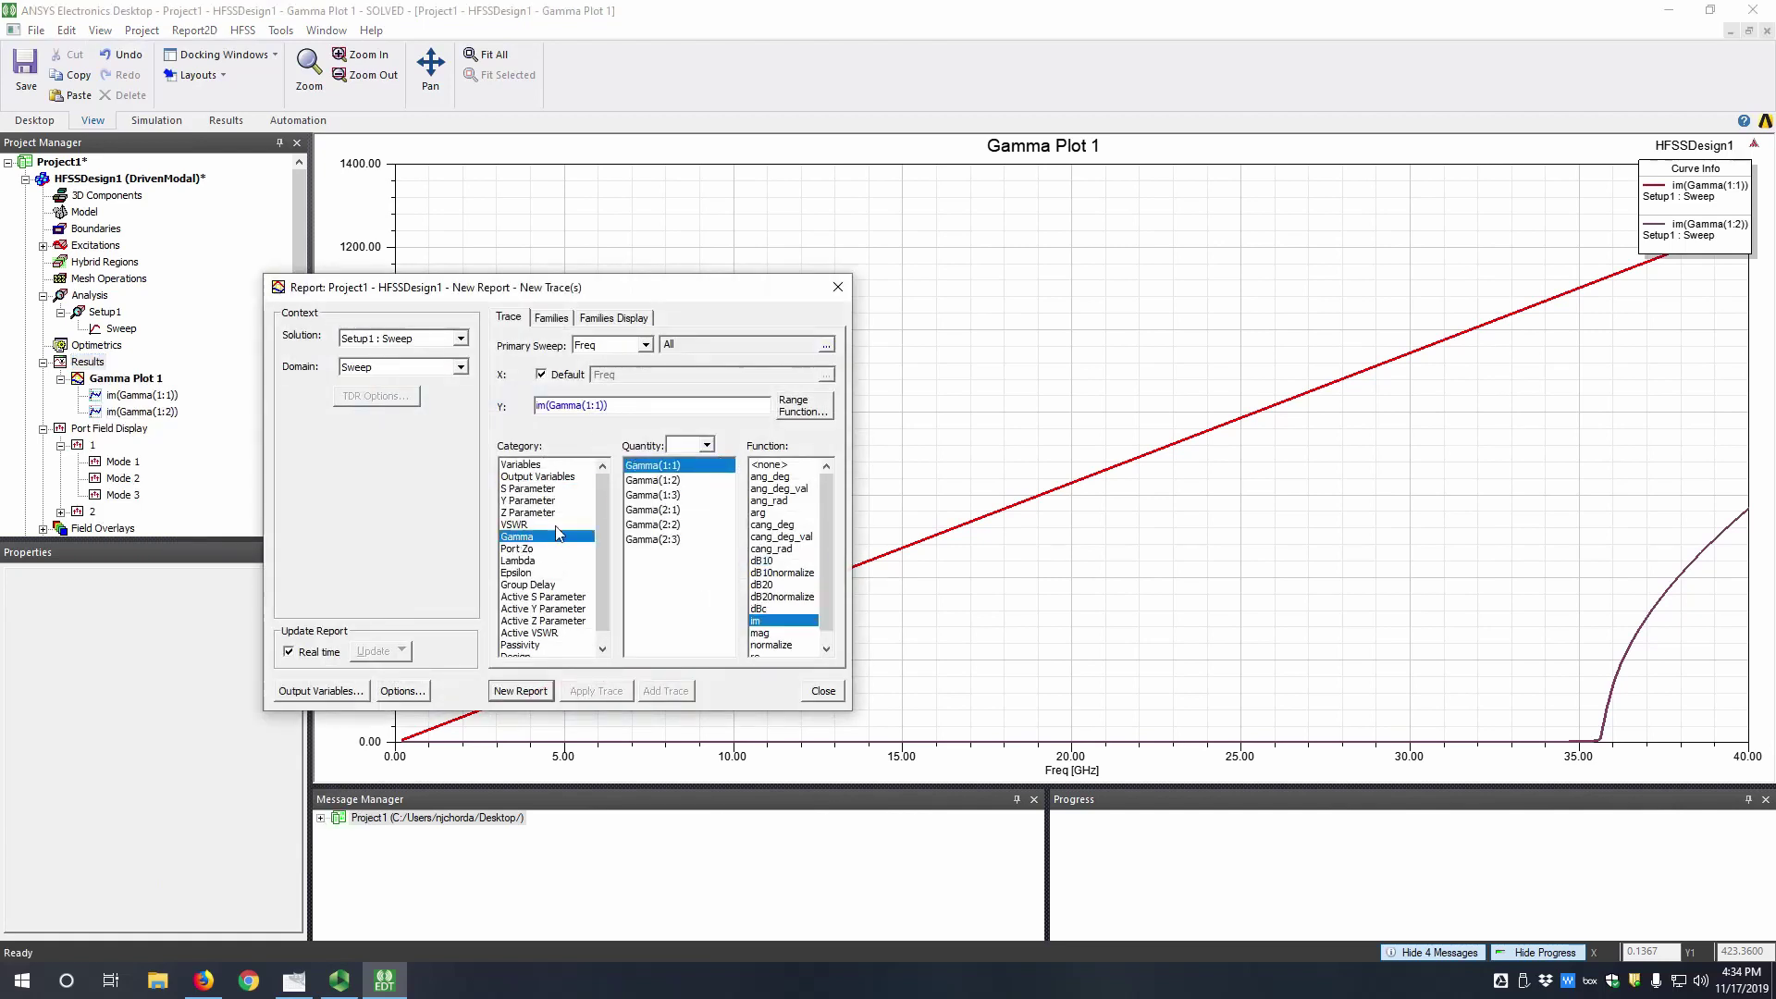
pyautogui.keyDown('ctrl'); pyautogui.click(678, 481); pyautogui.keyUp('ctrl')
pyautogui.scroll(-1, 768, 555)
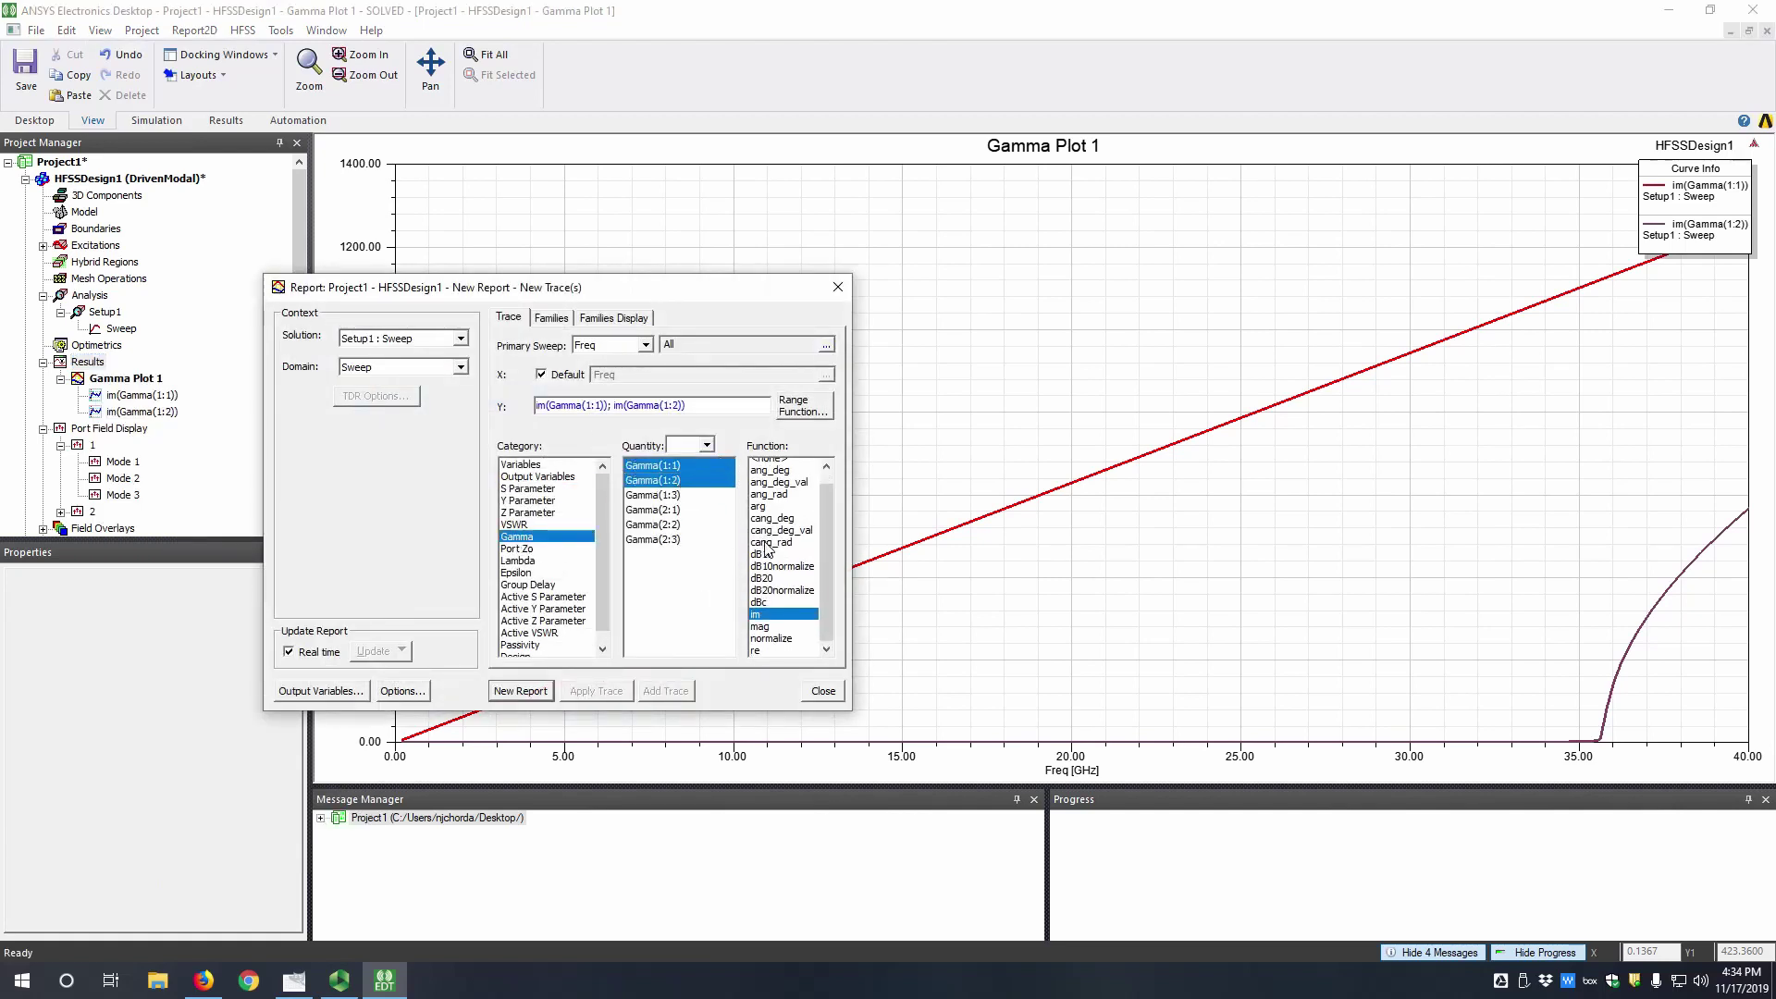
pyautogui.click(759, 646)
pyautogui.click(520, 691)
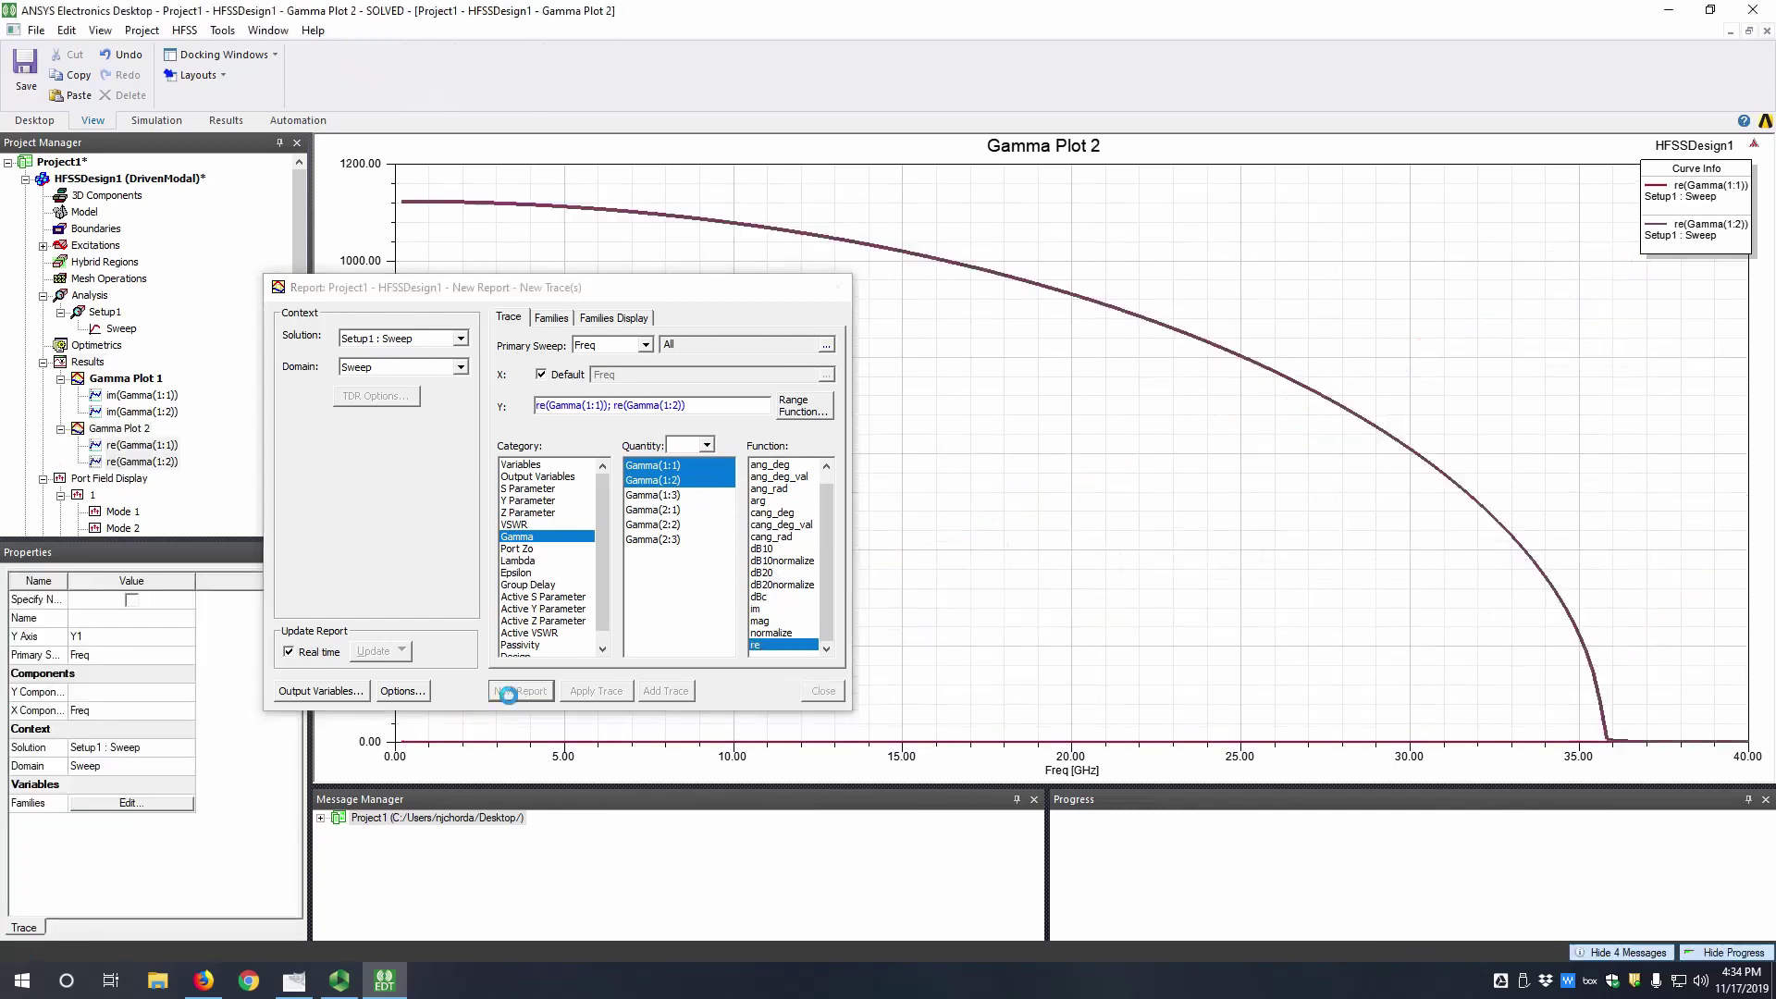
pyautogui.click(837, 288)
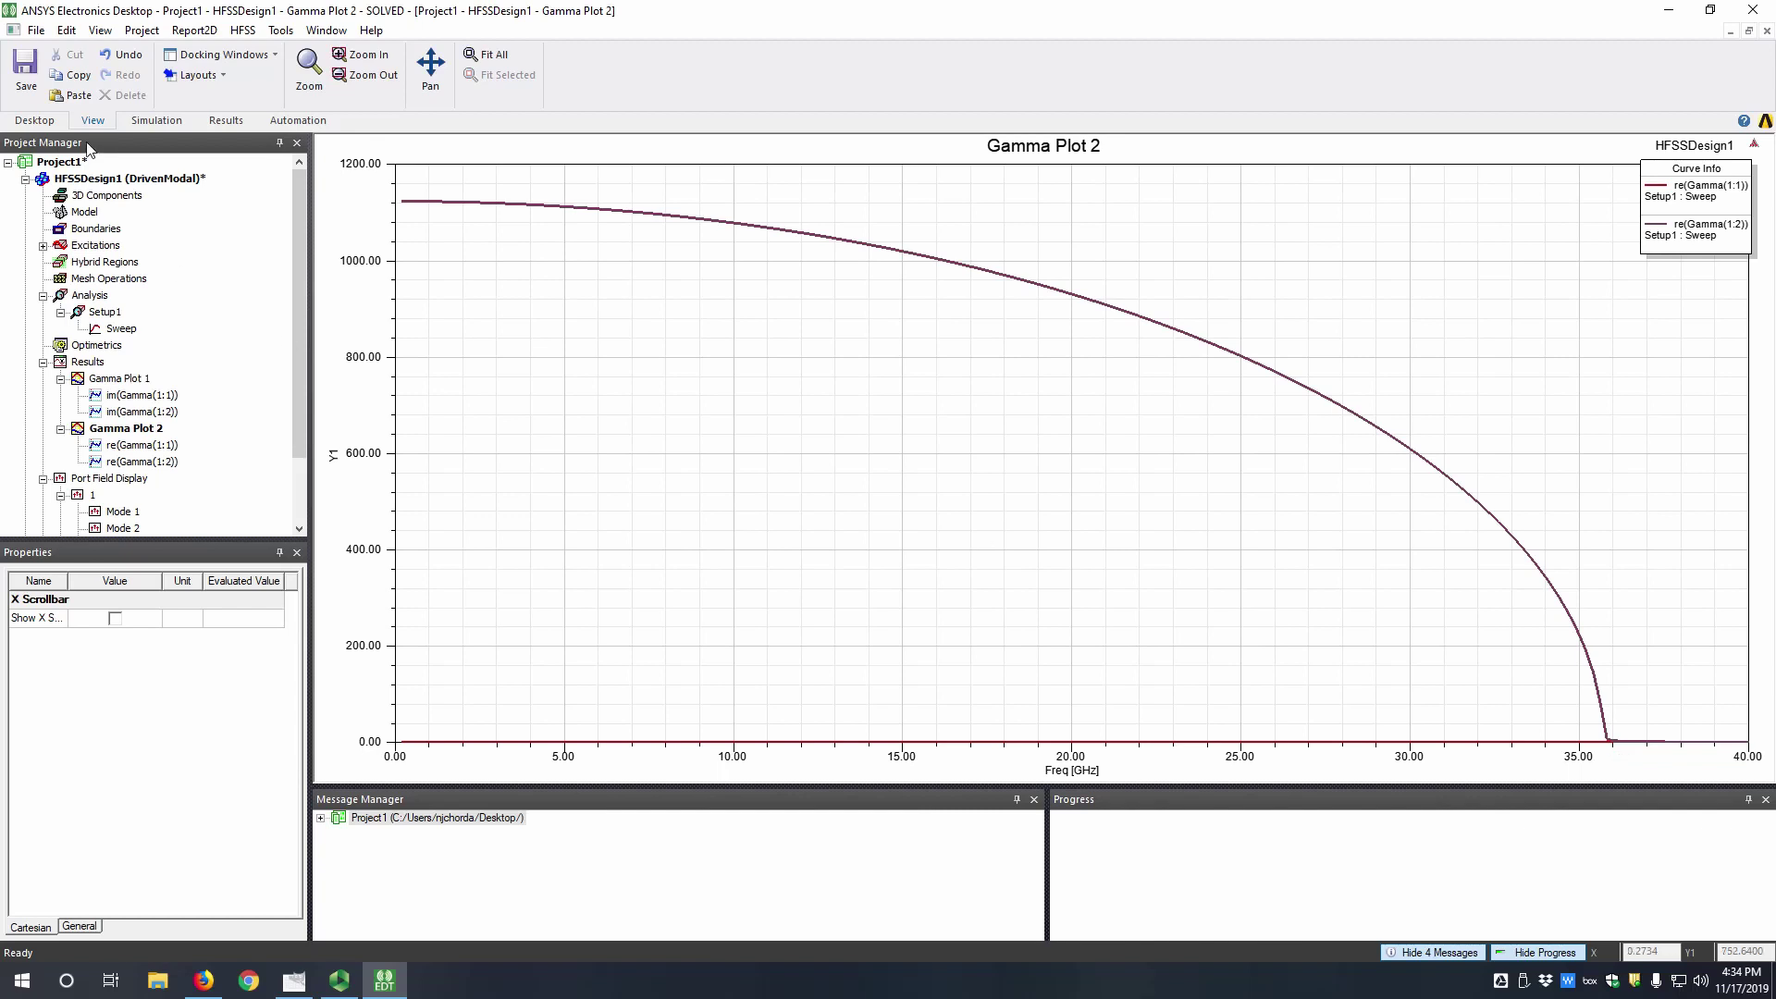
pyautogui.doubleClick(130, 178)
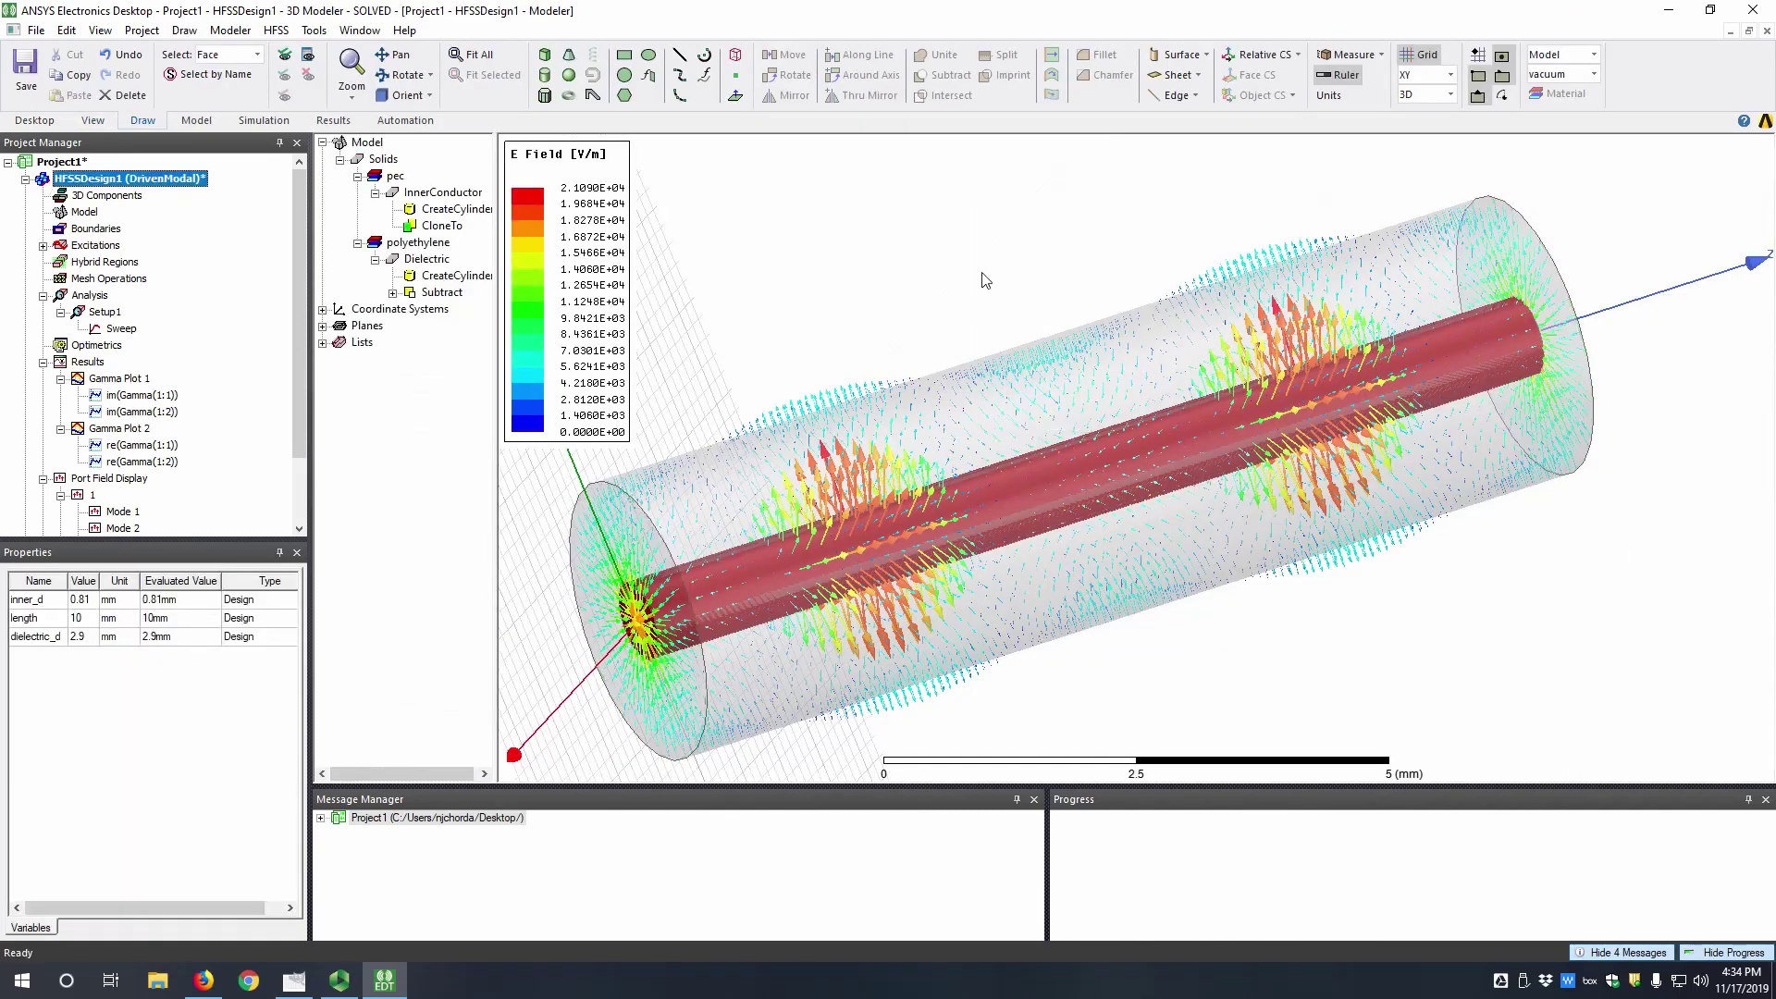